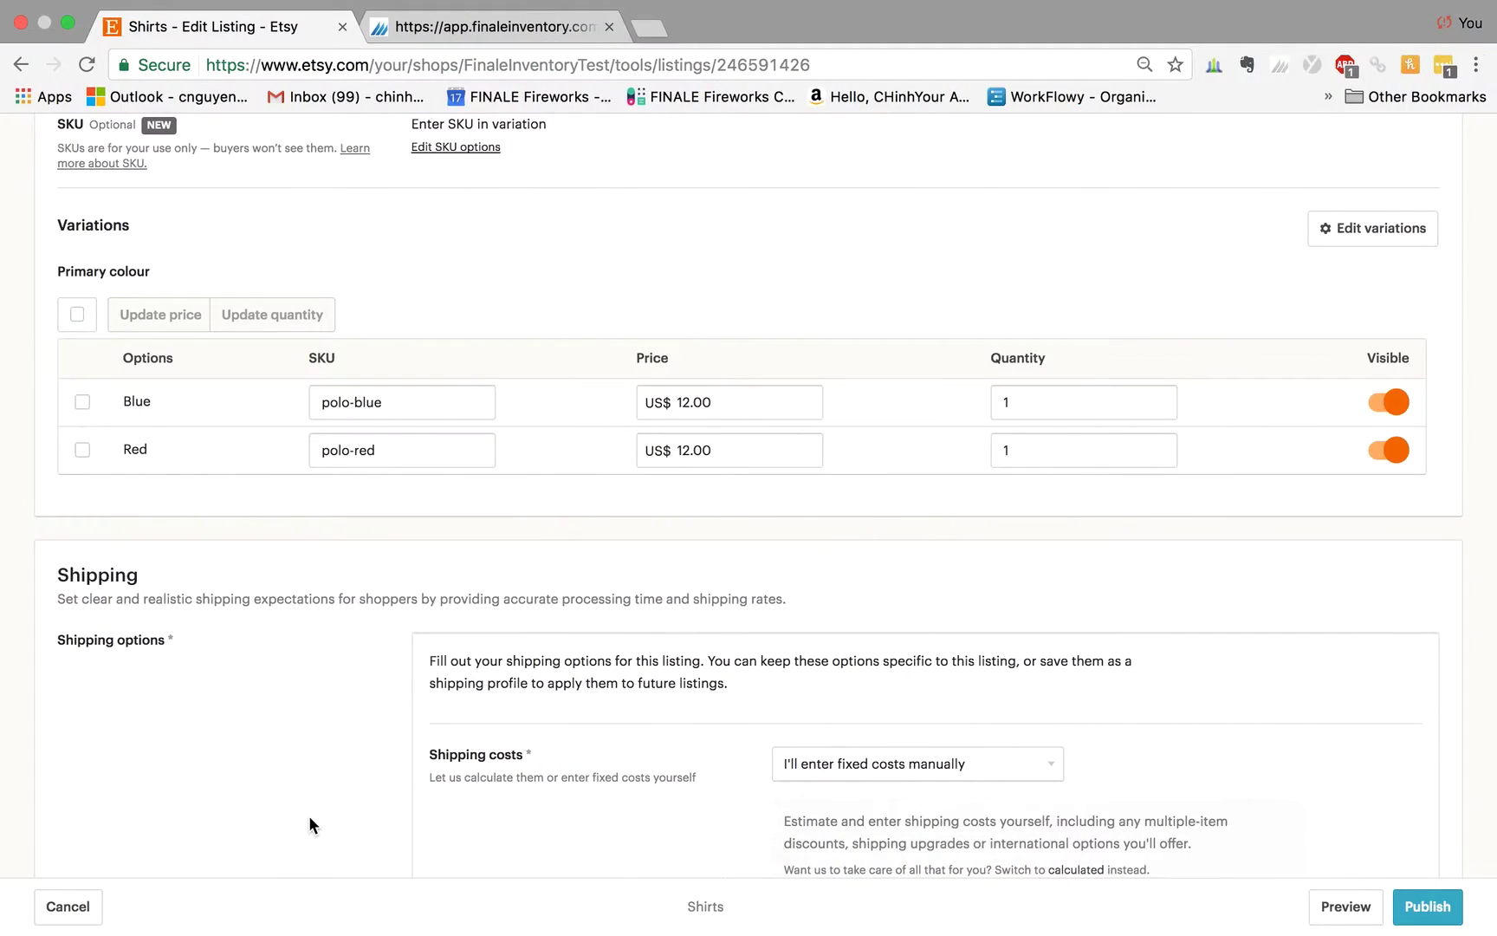
- Check the Etsy listing's variation SKUs polo-blue and polo-red
scroll(309, 556, "up", 15)
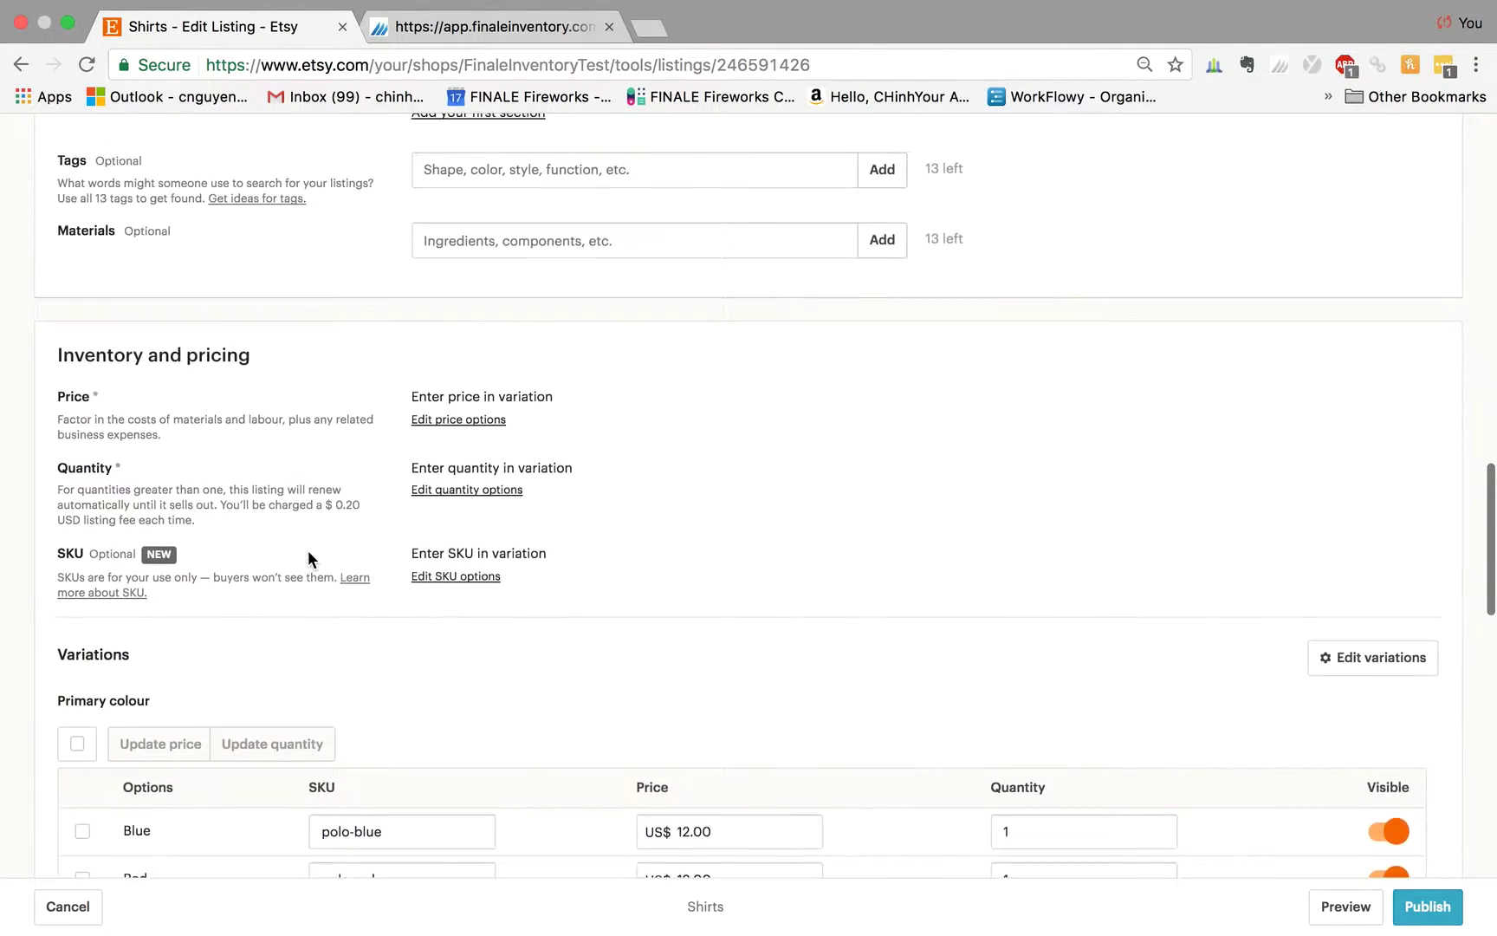
scroll(309, 555, "up", 7)
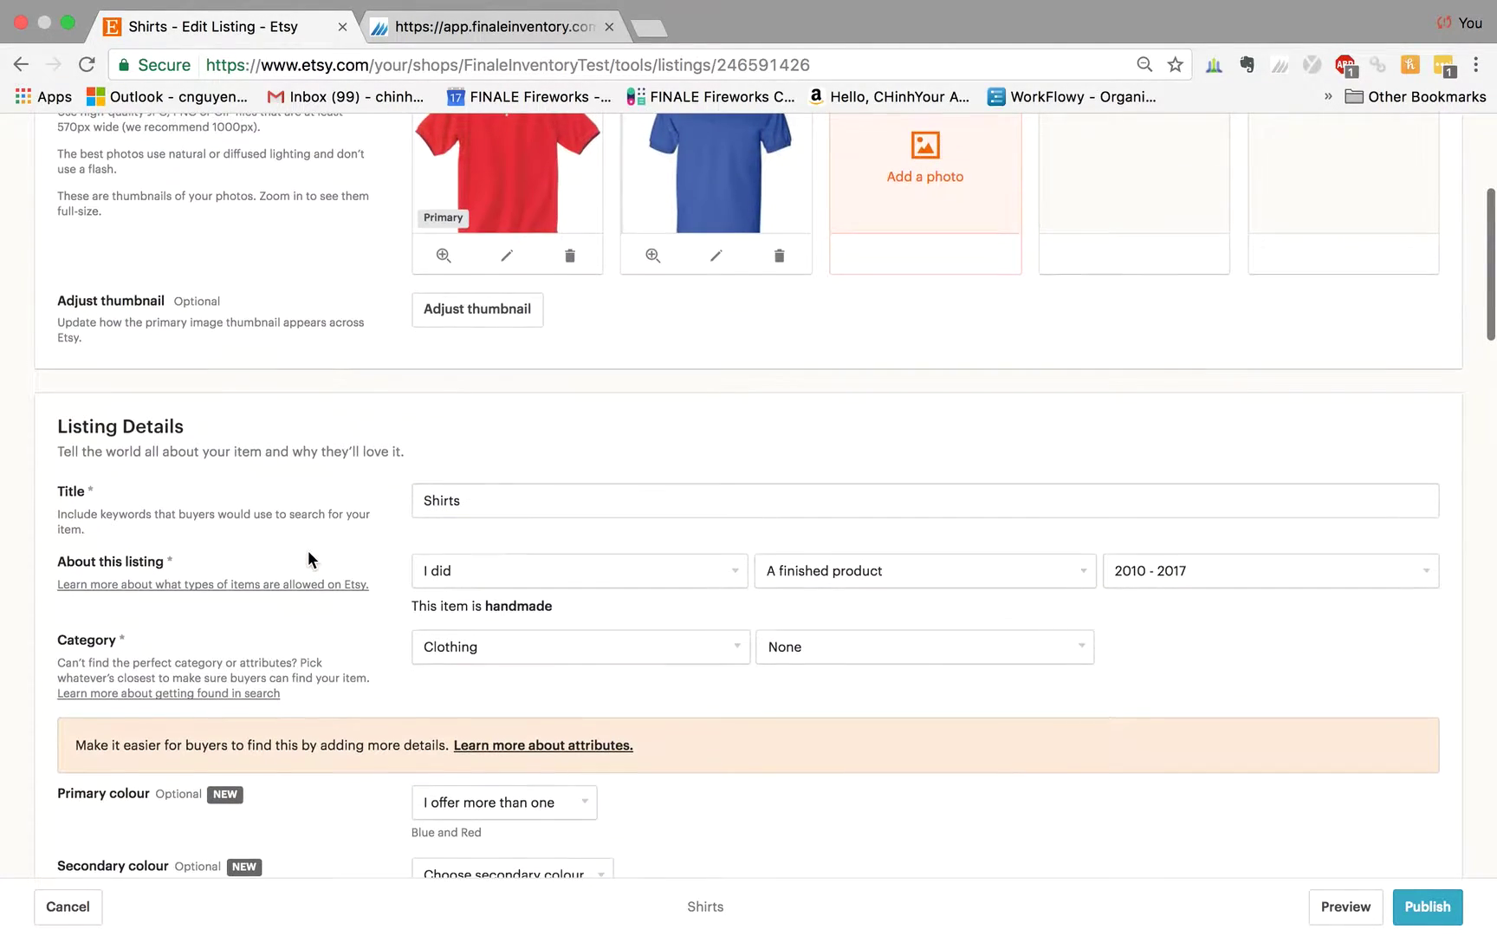
scroll(307, 550, "up", 3)
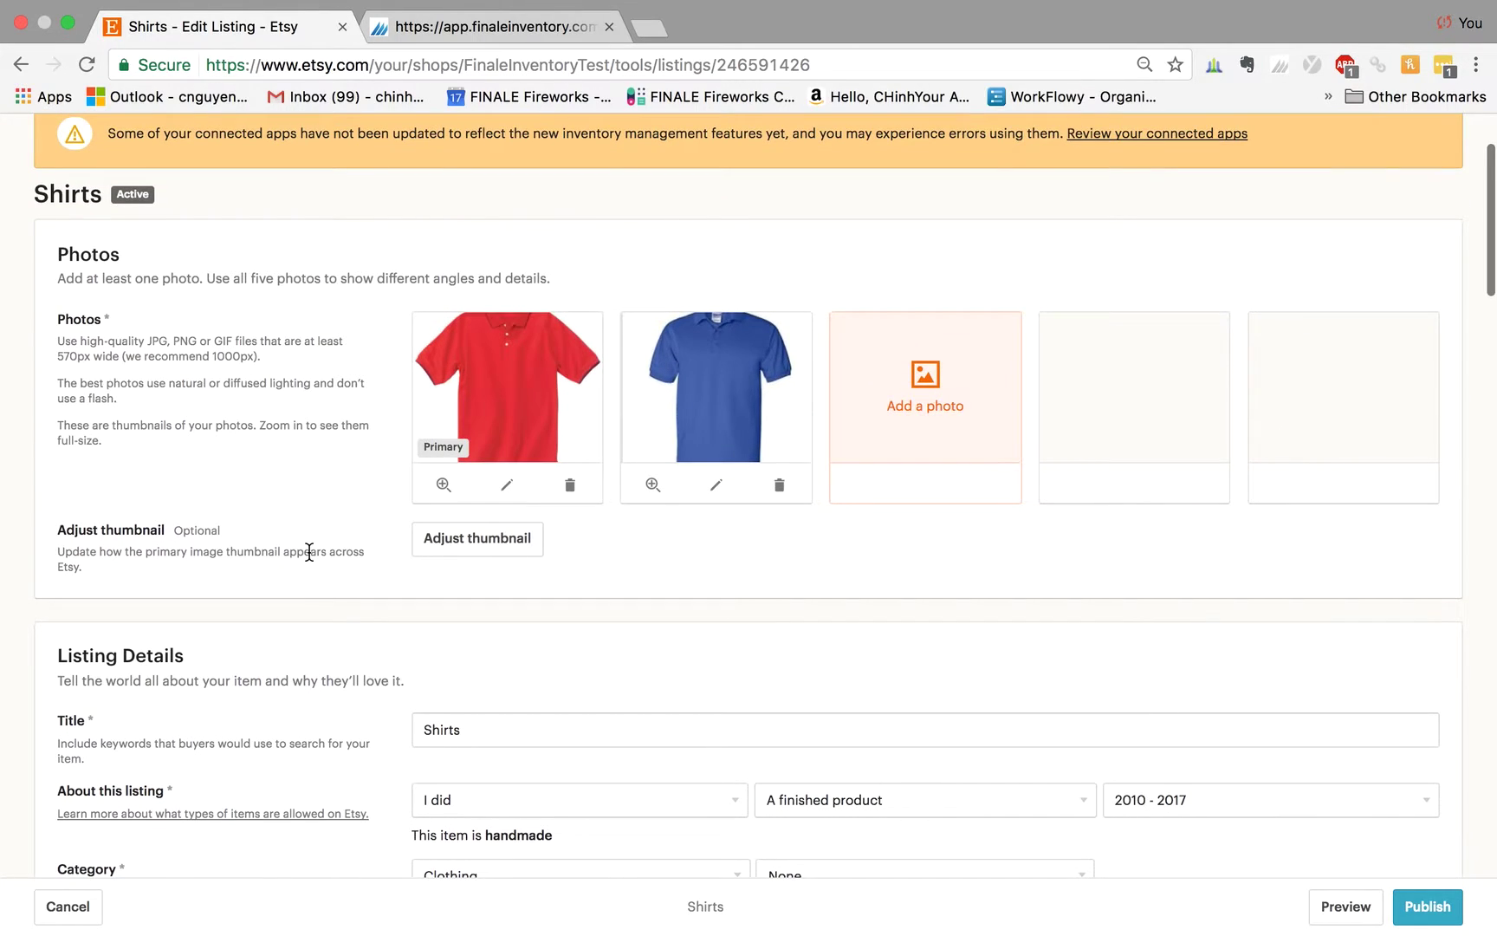
scroll(308, 550, "up", 1)
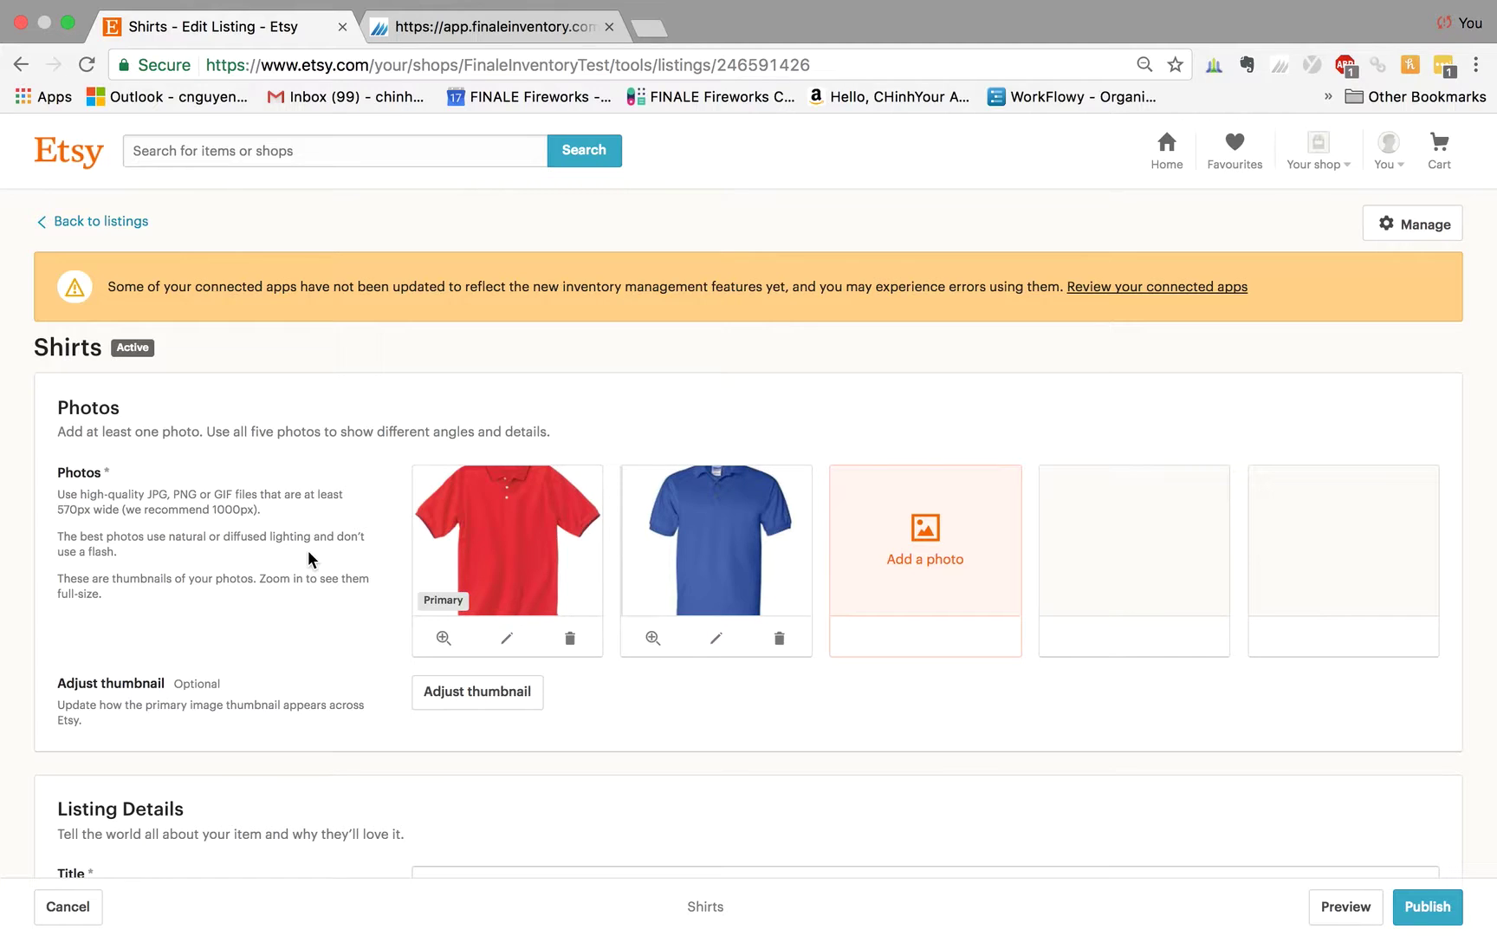
scroll(309, 553, "down", 15)
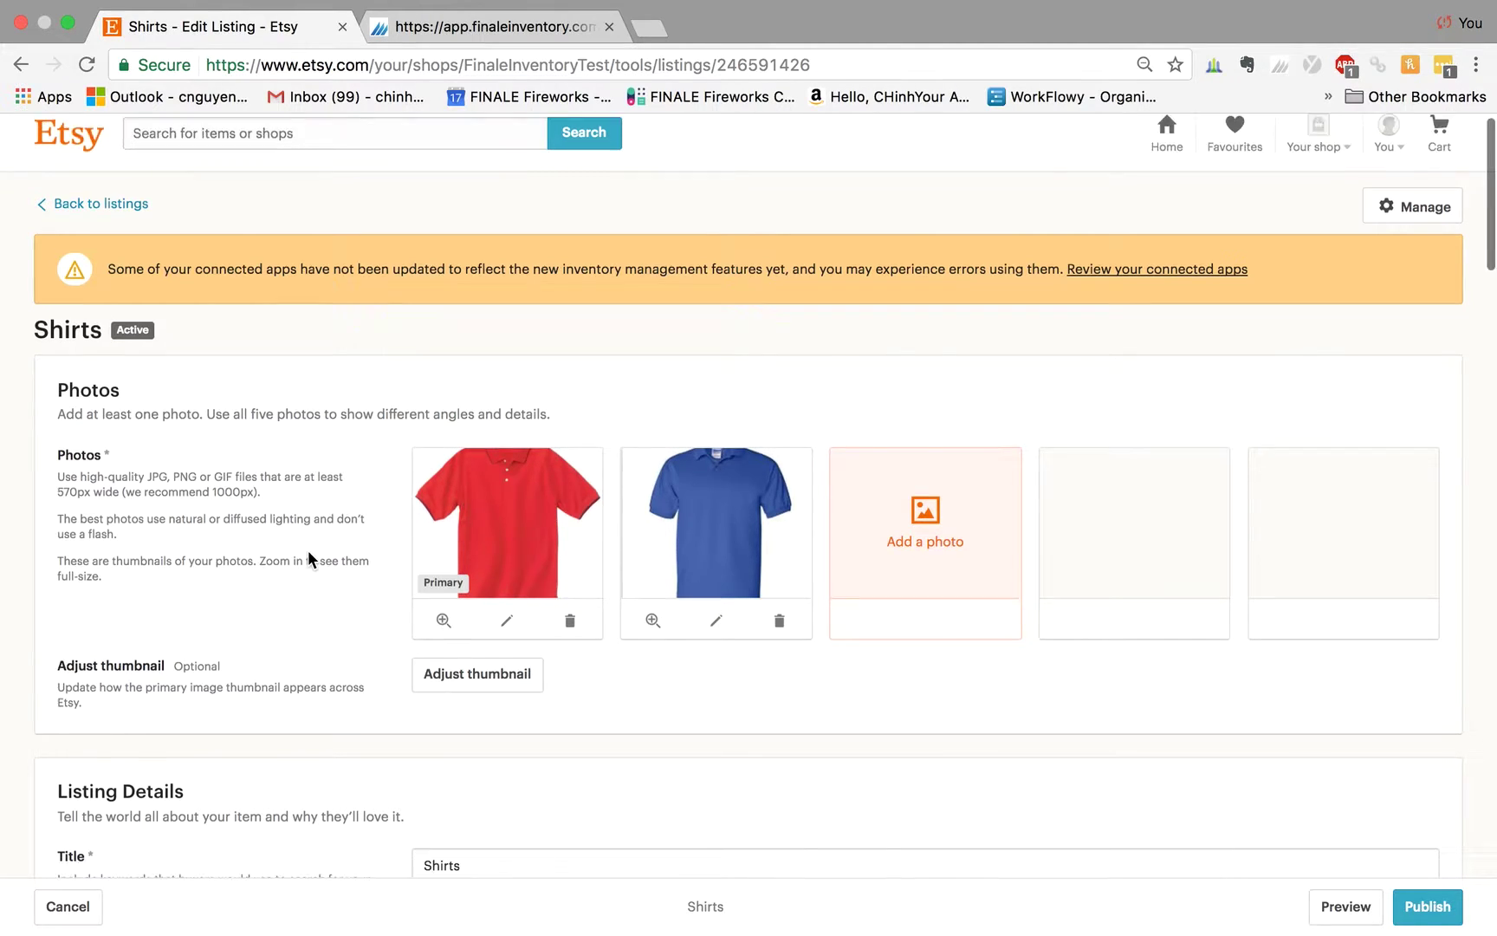
scroll(308, 549, "down", 10)
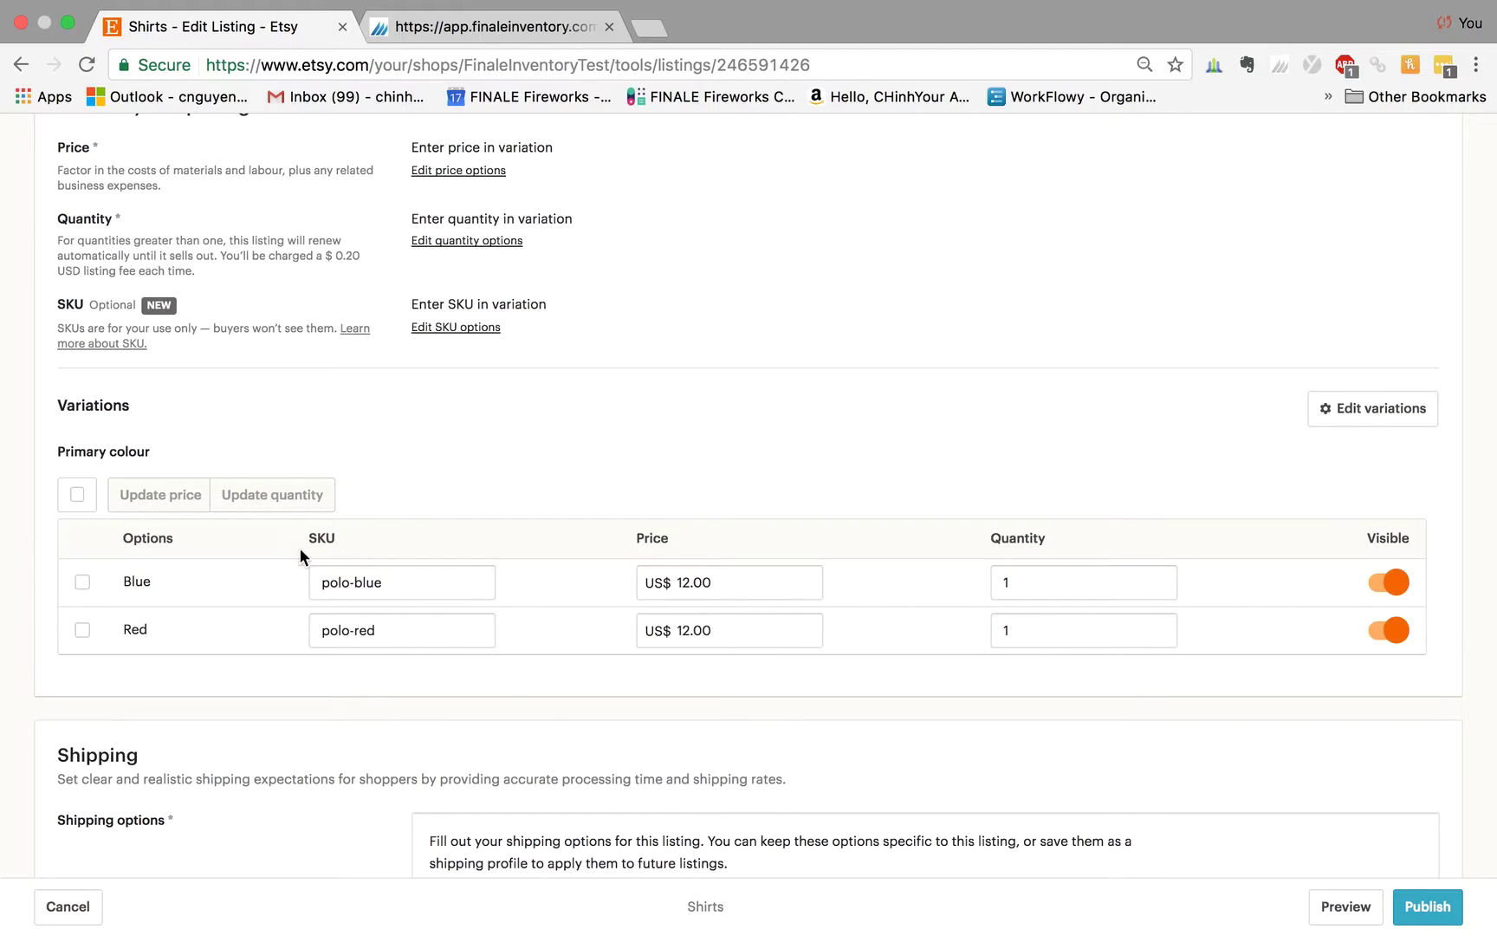
left_click(324, 581)
left_click(332, 645)
- Review the Excel lookup sheet, then go back to Finale's polo stock list showing 500 and ramin2
key("super+Tab")
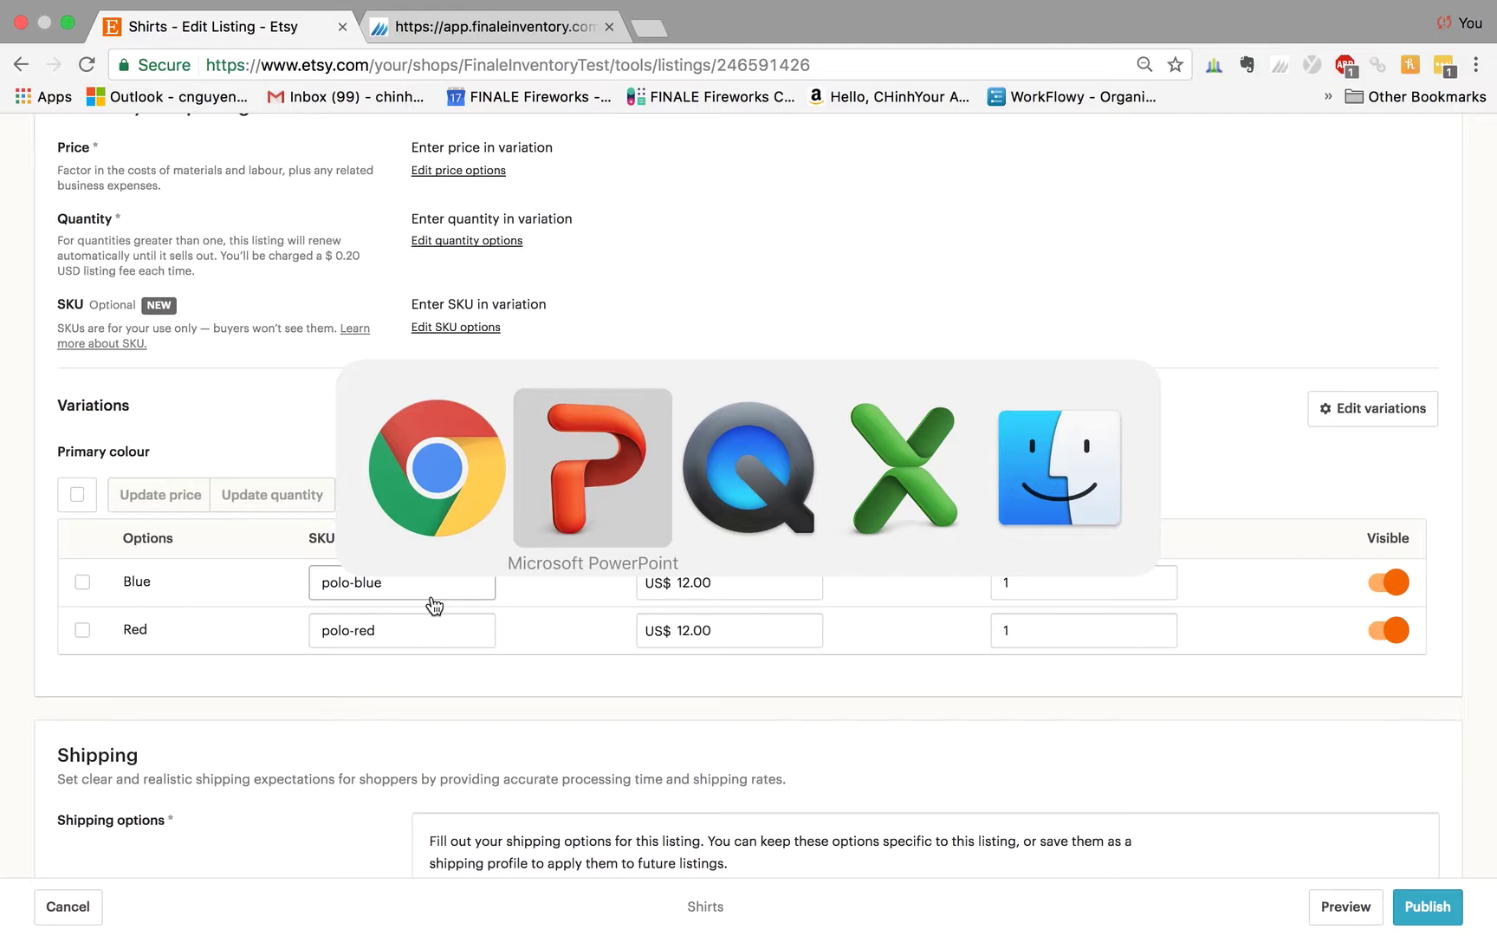
key("super+Tab")
key("super+Tab")
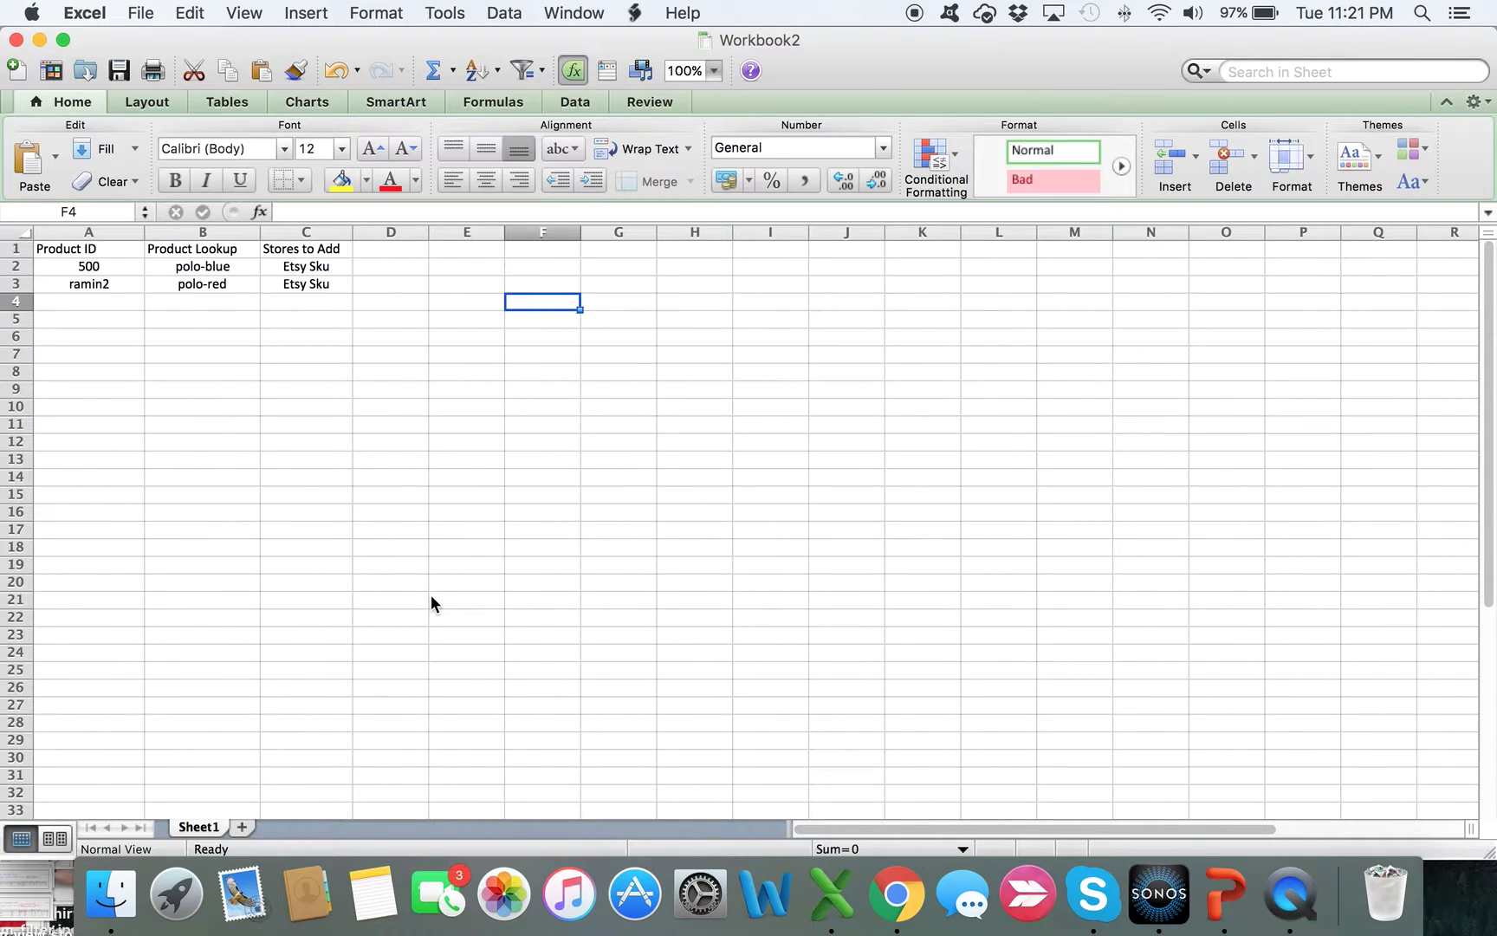
key("super+Tab")
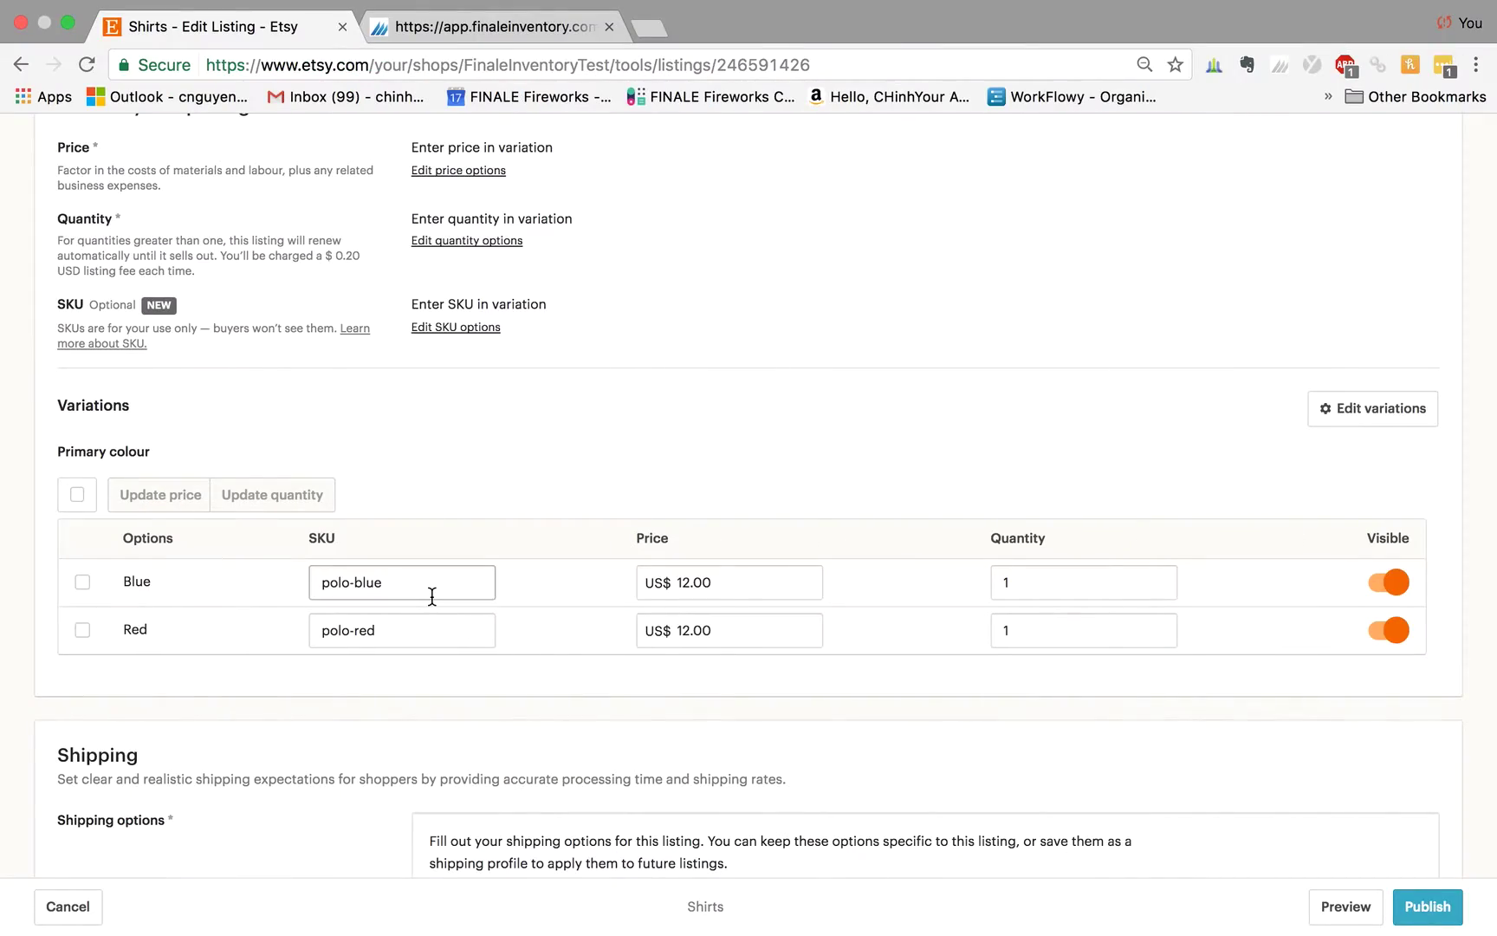
left_click(491, 28)
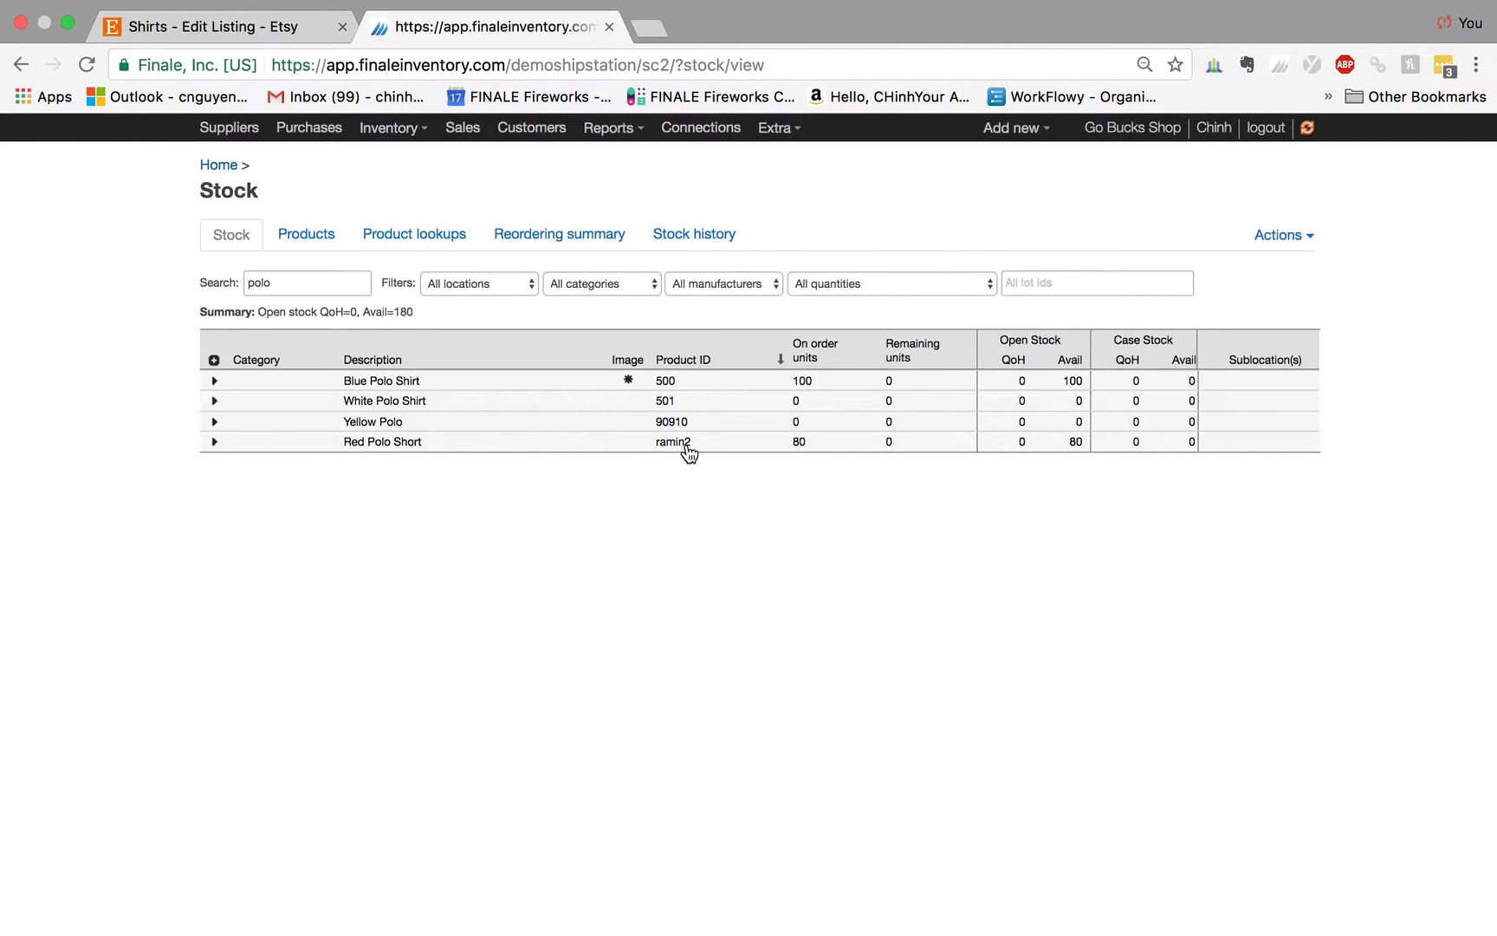
- Revisit the Etsy Shirts listing's variation SKUs, then bring Excel's Workbook2 back to the front
key("super+Tab")
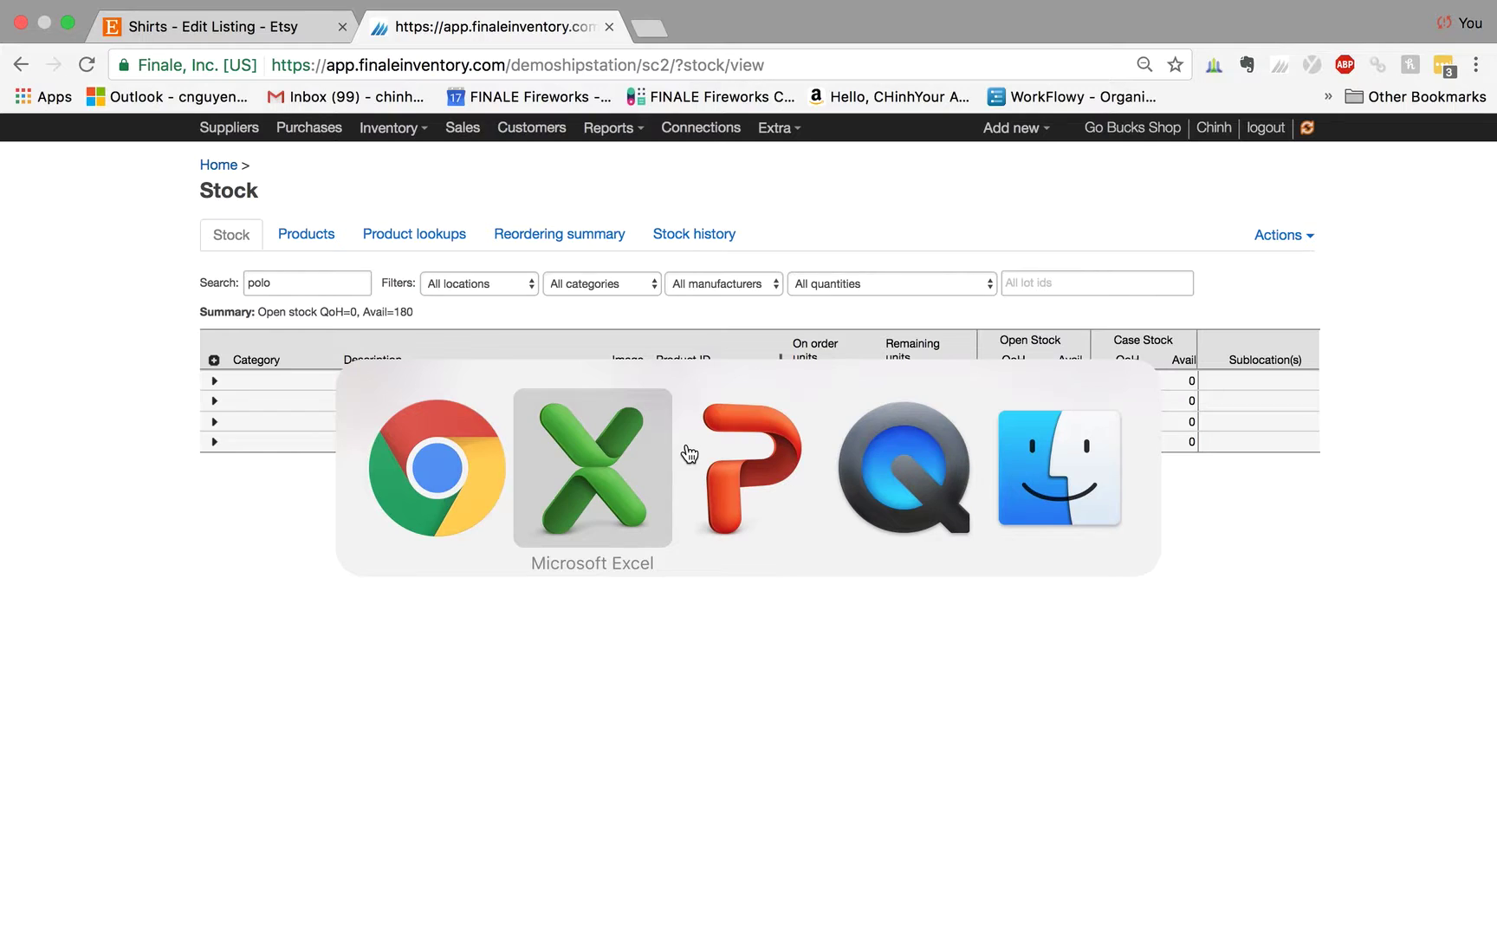
left_click(506, 475)
left_click(257, 26)
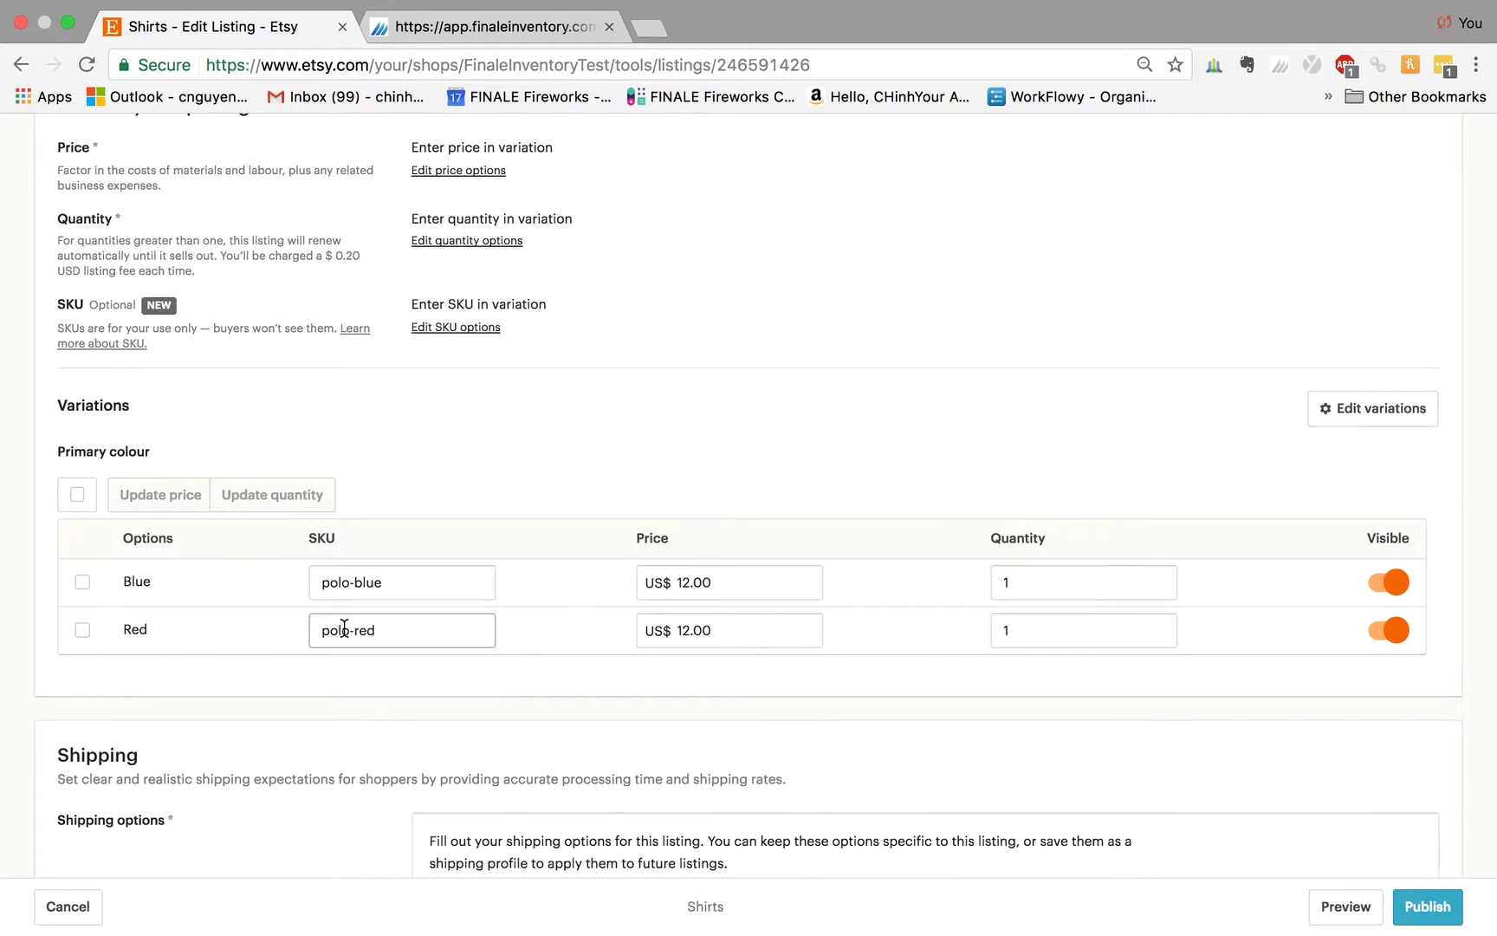
key("super+Tab")
key("Tab")
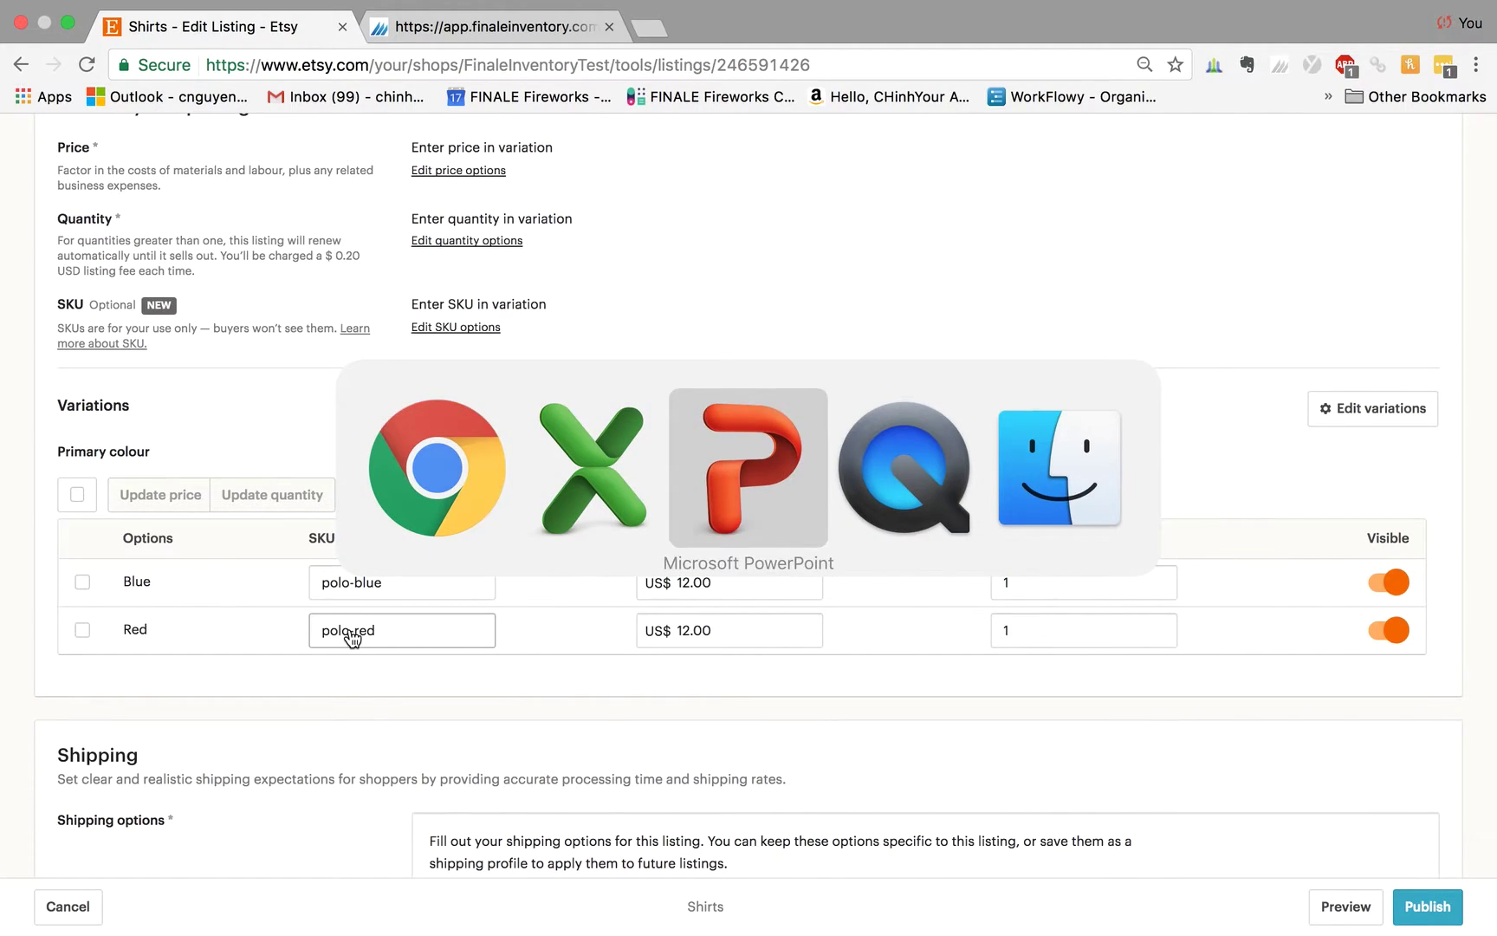
- Copy the Excel lookup table A1:C3 with headers and return to the browser
key("Tab")
key("Tab")
key("Tab")
key("Tab")
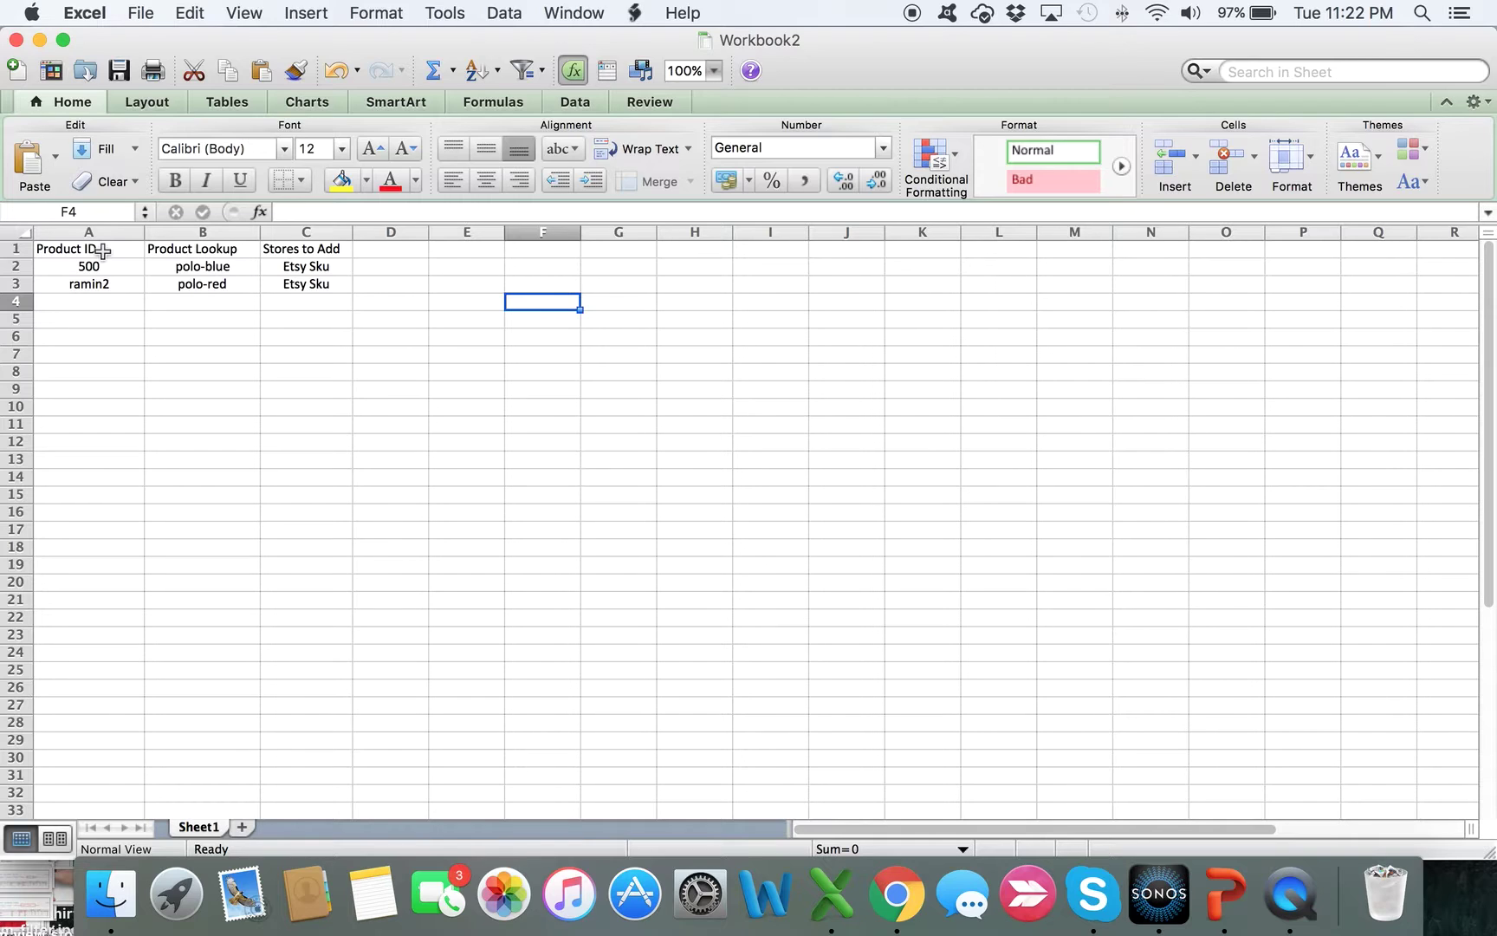
left_click_drag(104, 249, 284, 284)
key("super+c")
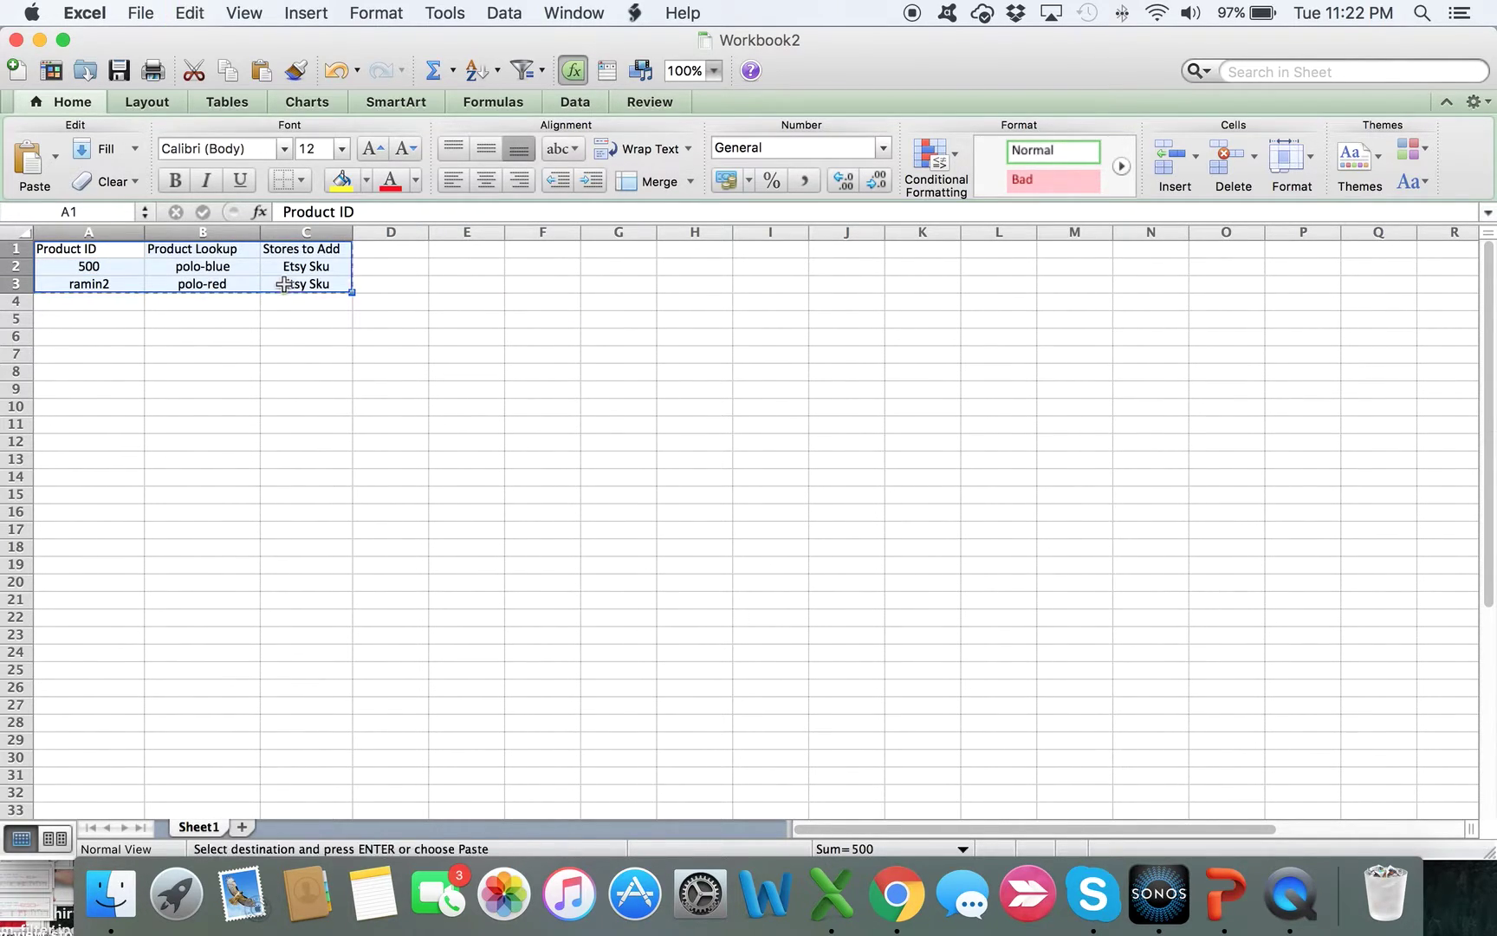
key("super+Tab")
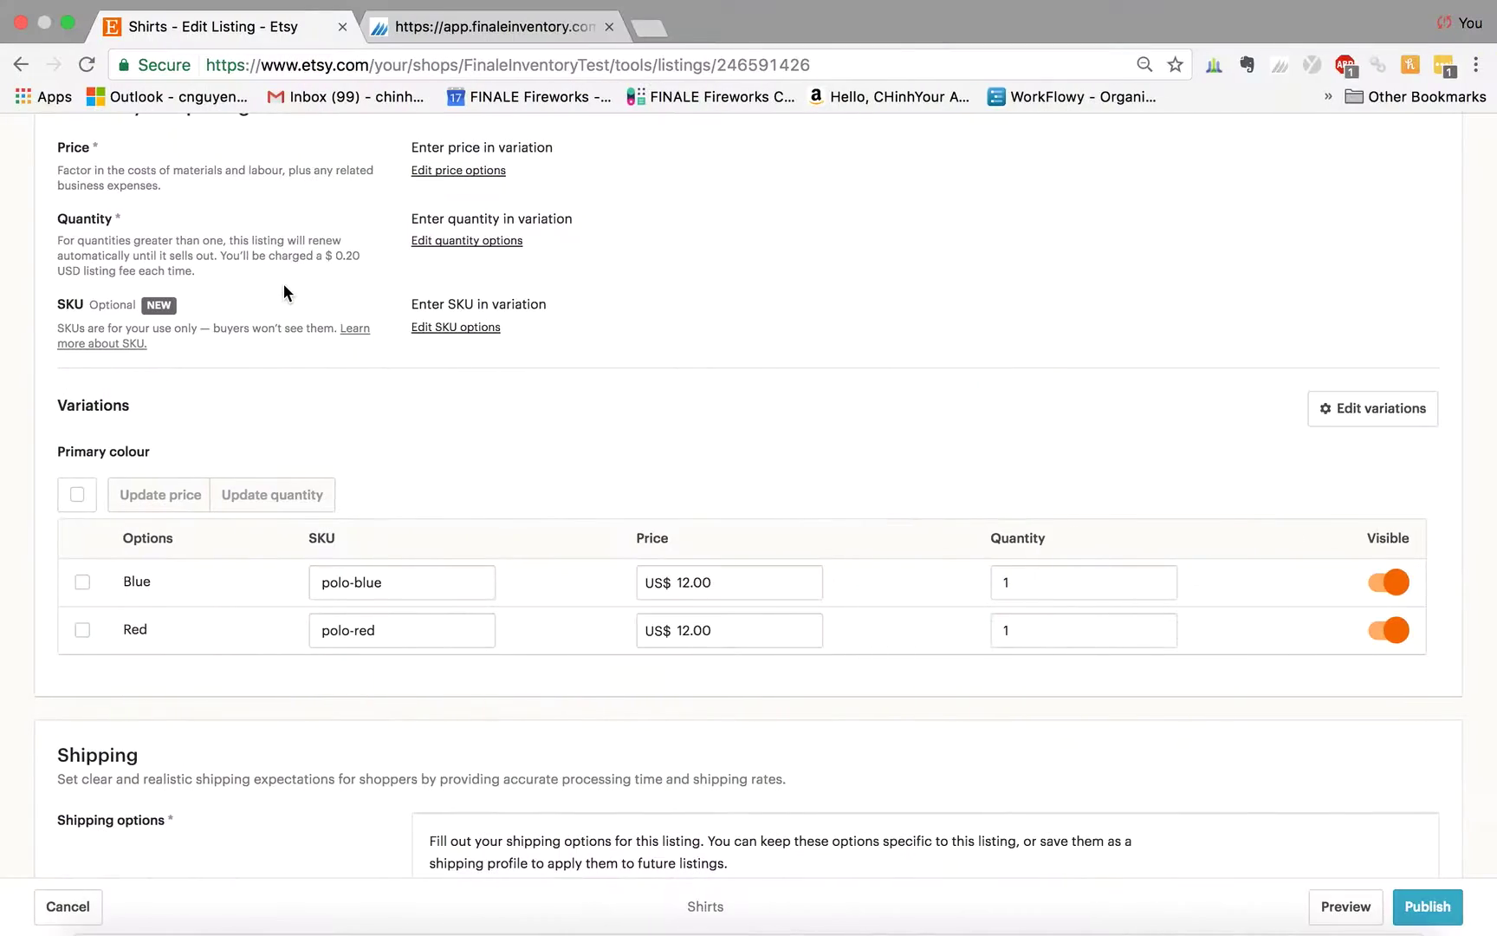
- Batch-import the pasted table, setting lookups polo-blue and polo-red for products 500 and ramin2
left_click(439, 27)
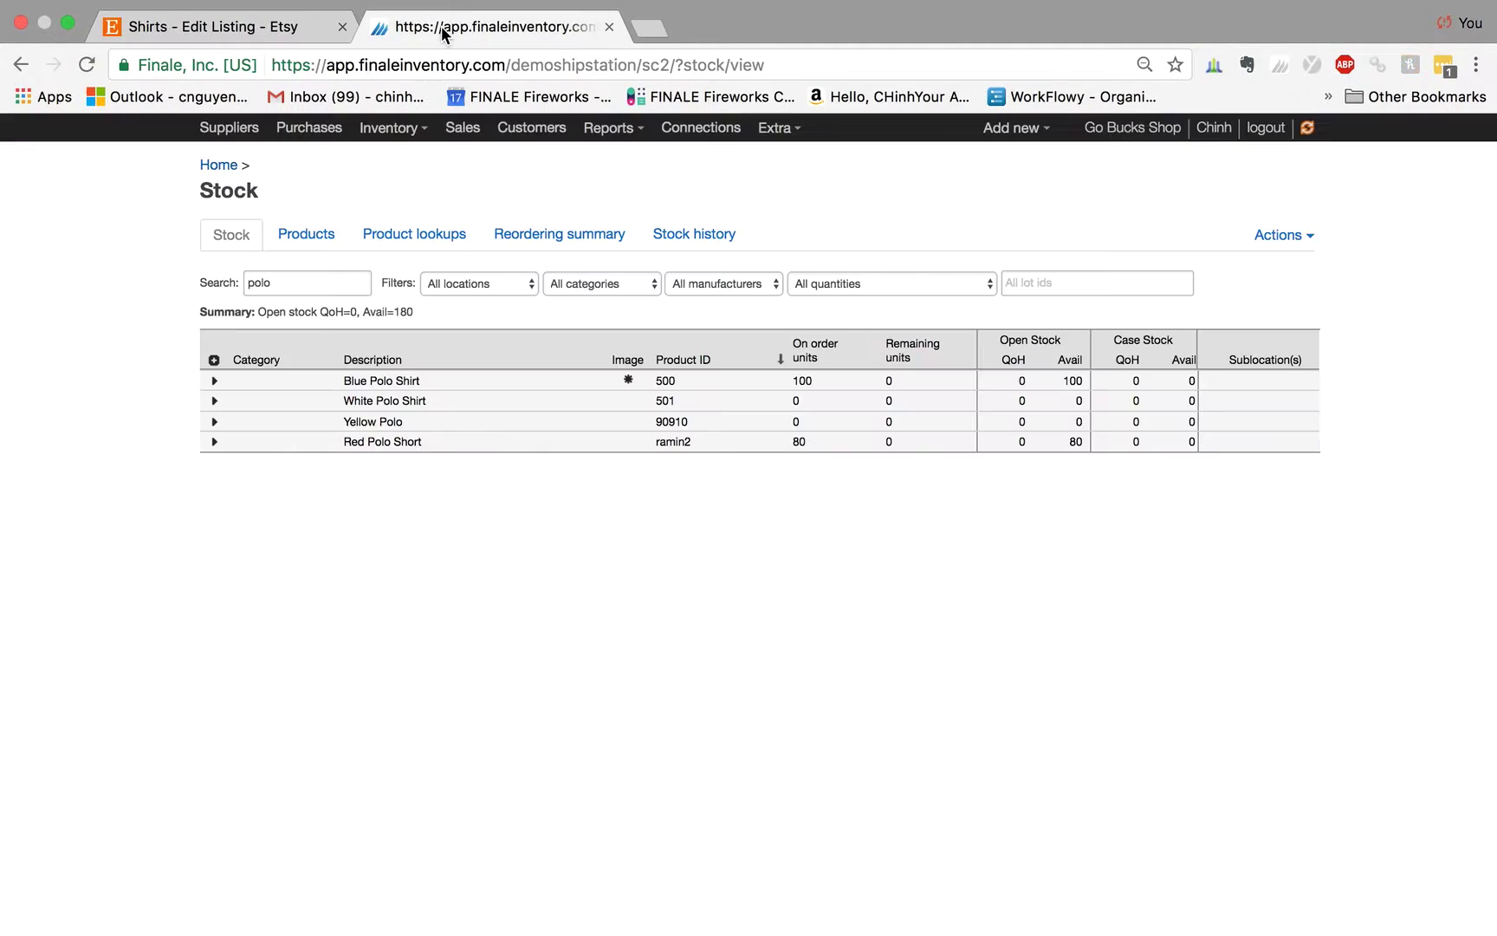
left_click(217, 166)
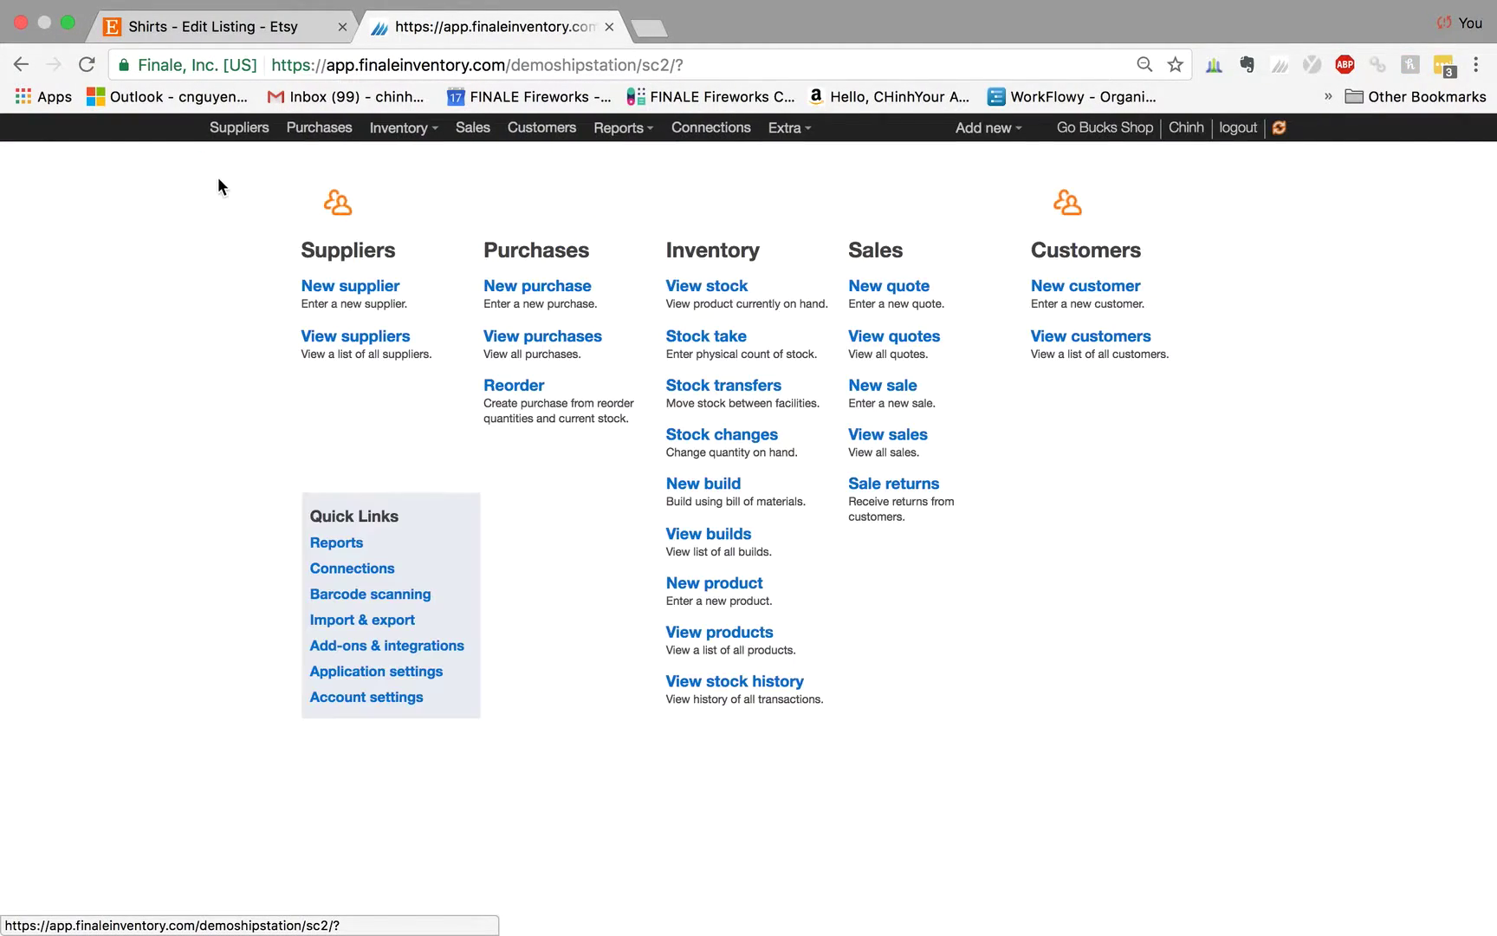
left_click(330, 617)
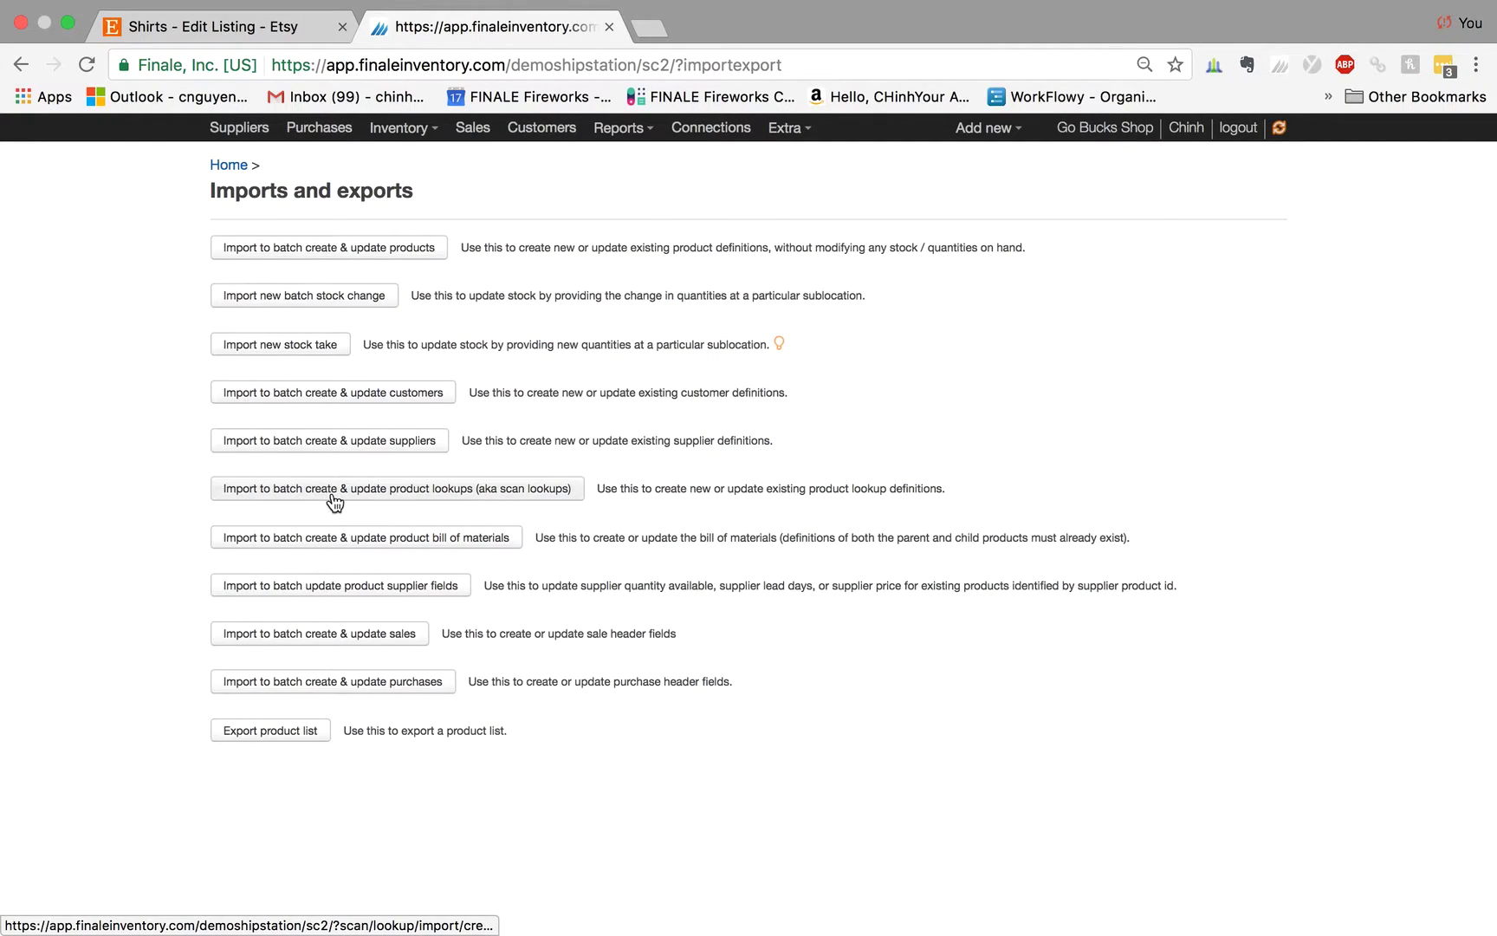
left_click(378, 490)
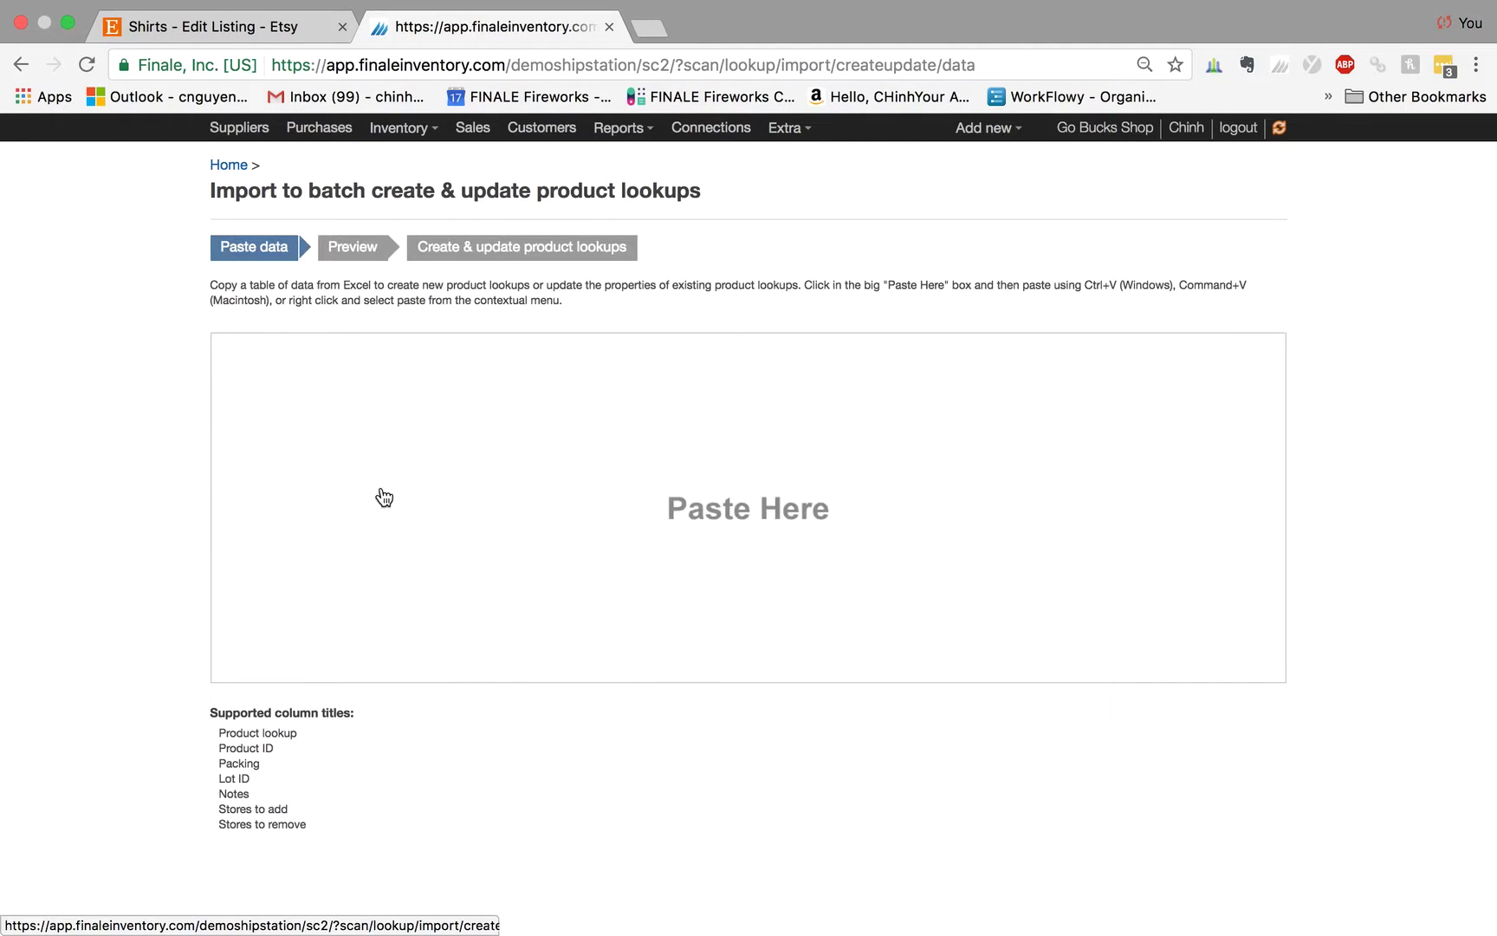
left_click(384, 497)
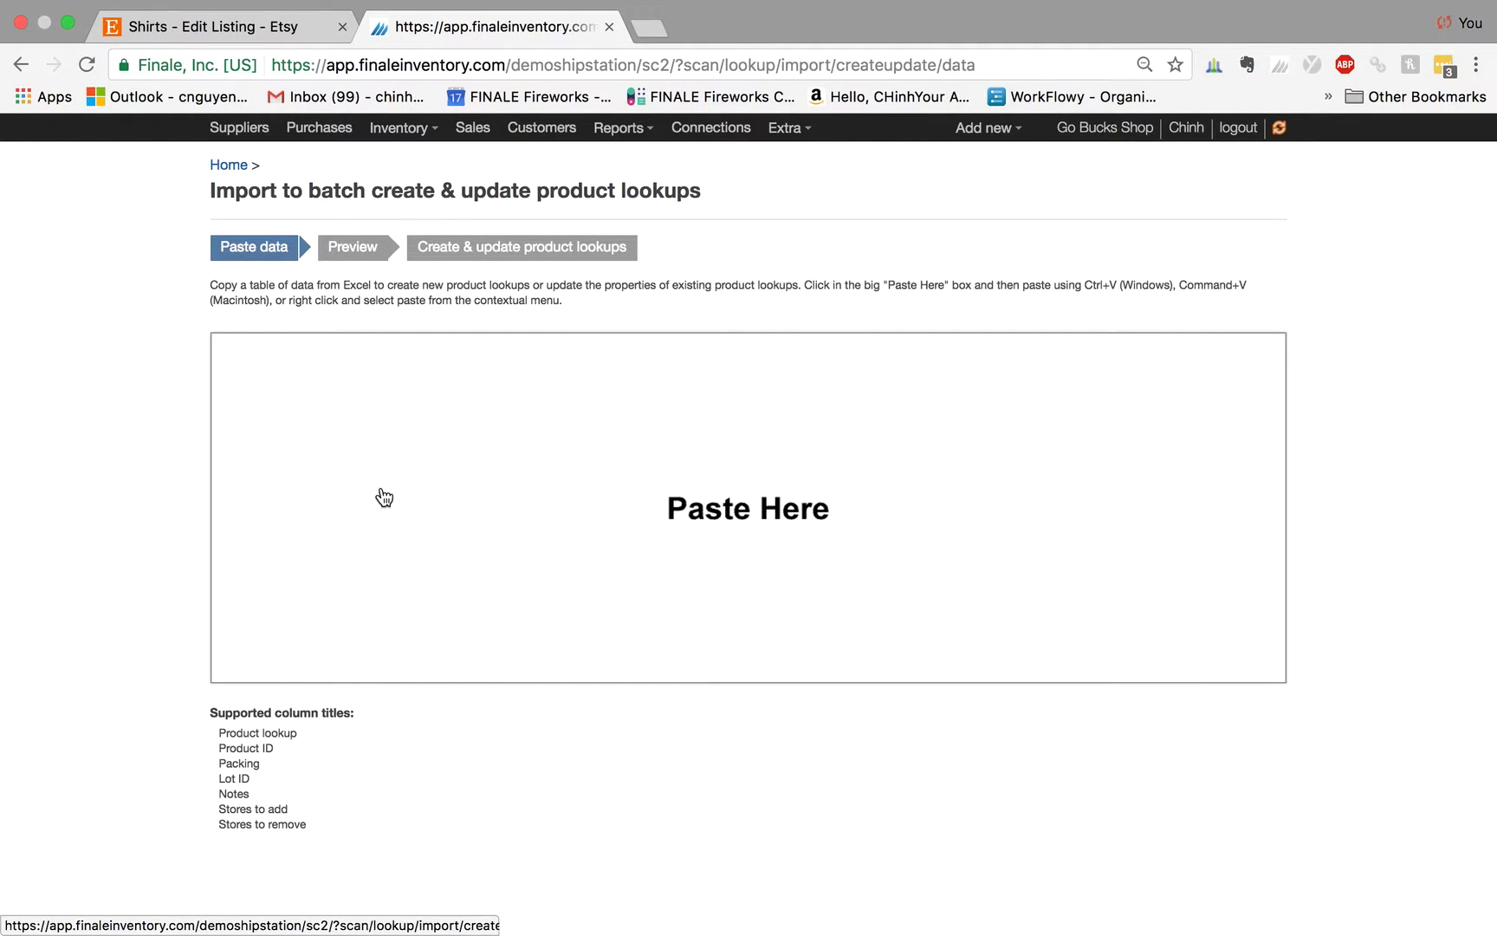
key("super+v")
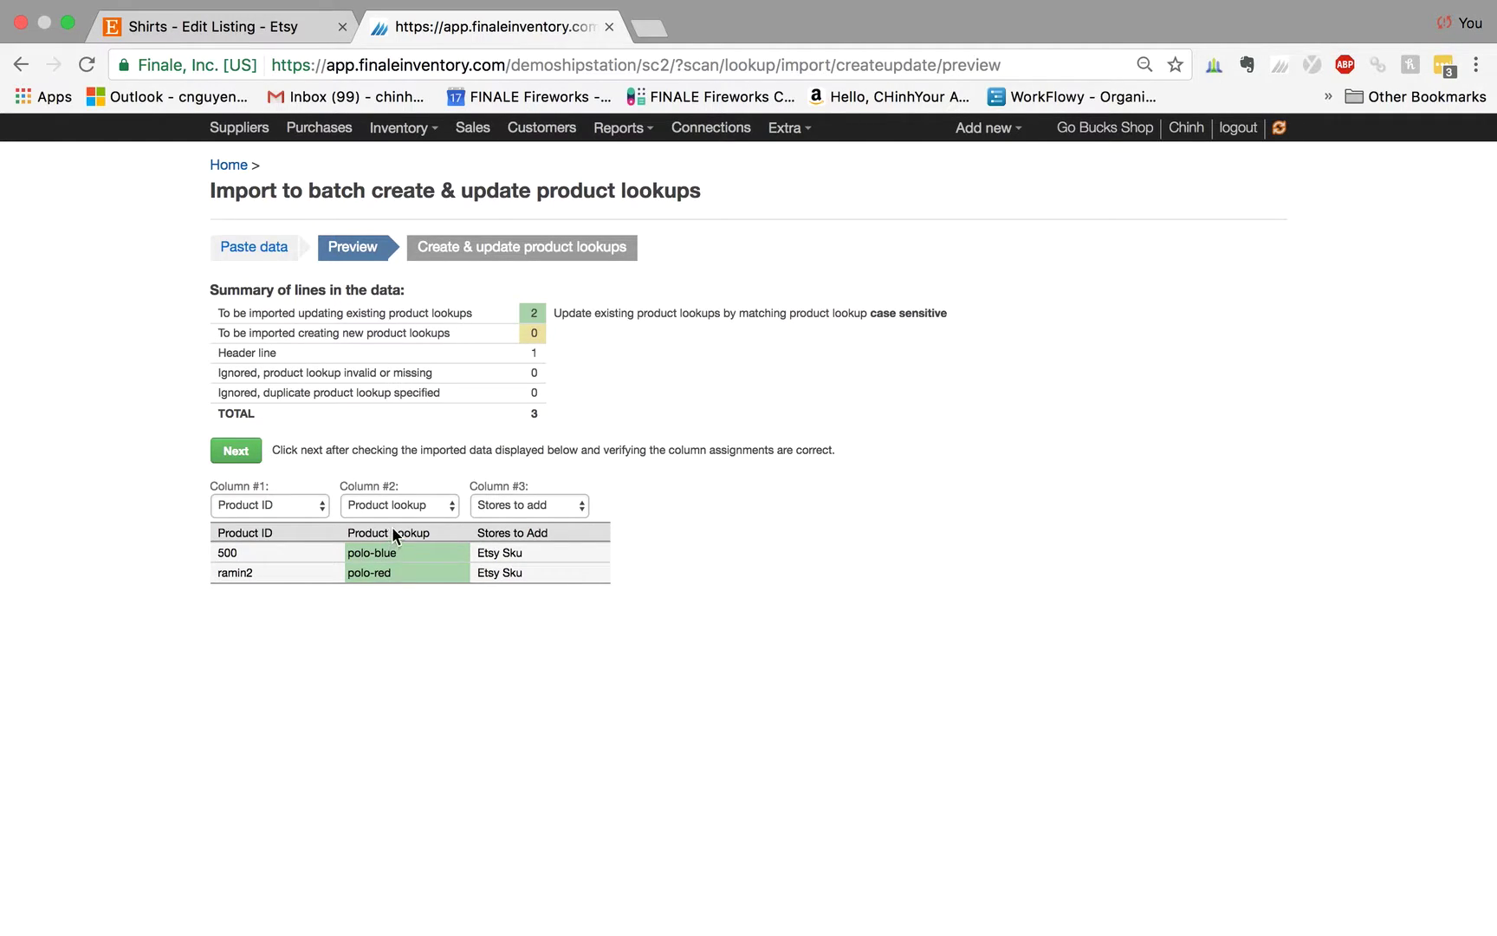
left_click(239, 452)
left_click(244, 339)
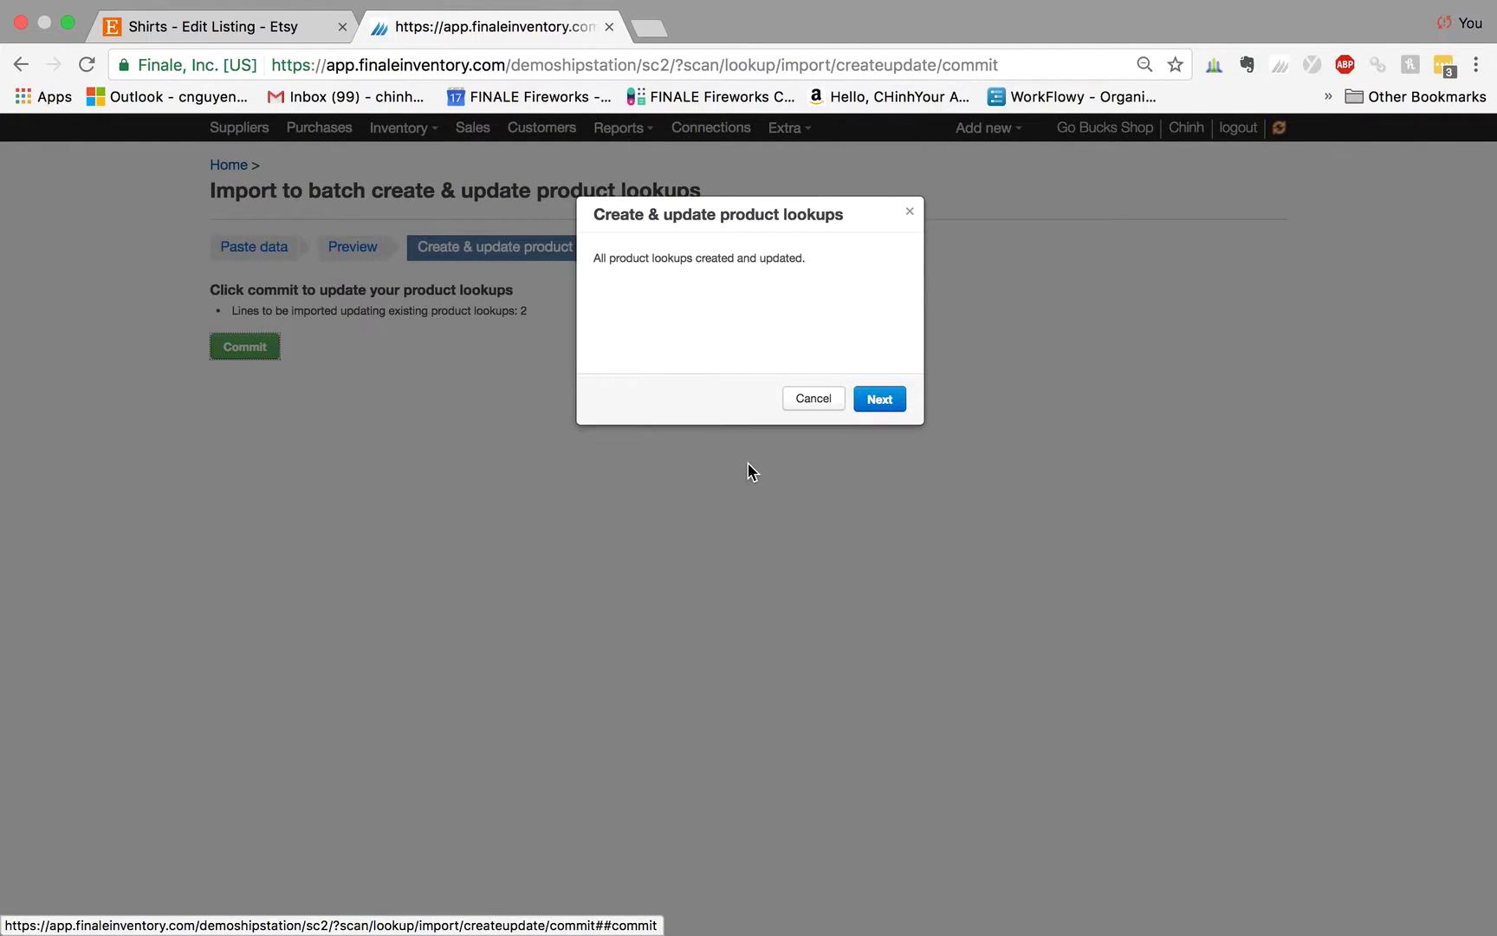
left_click(884, 407)
- Open the Blue Polo Shirt (500) record from the polo stock list
left_click(229, 164)
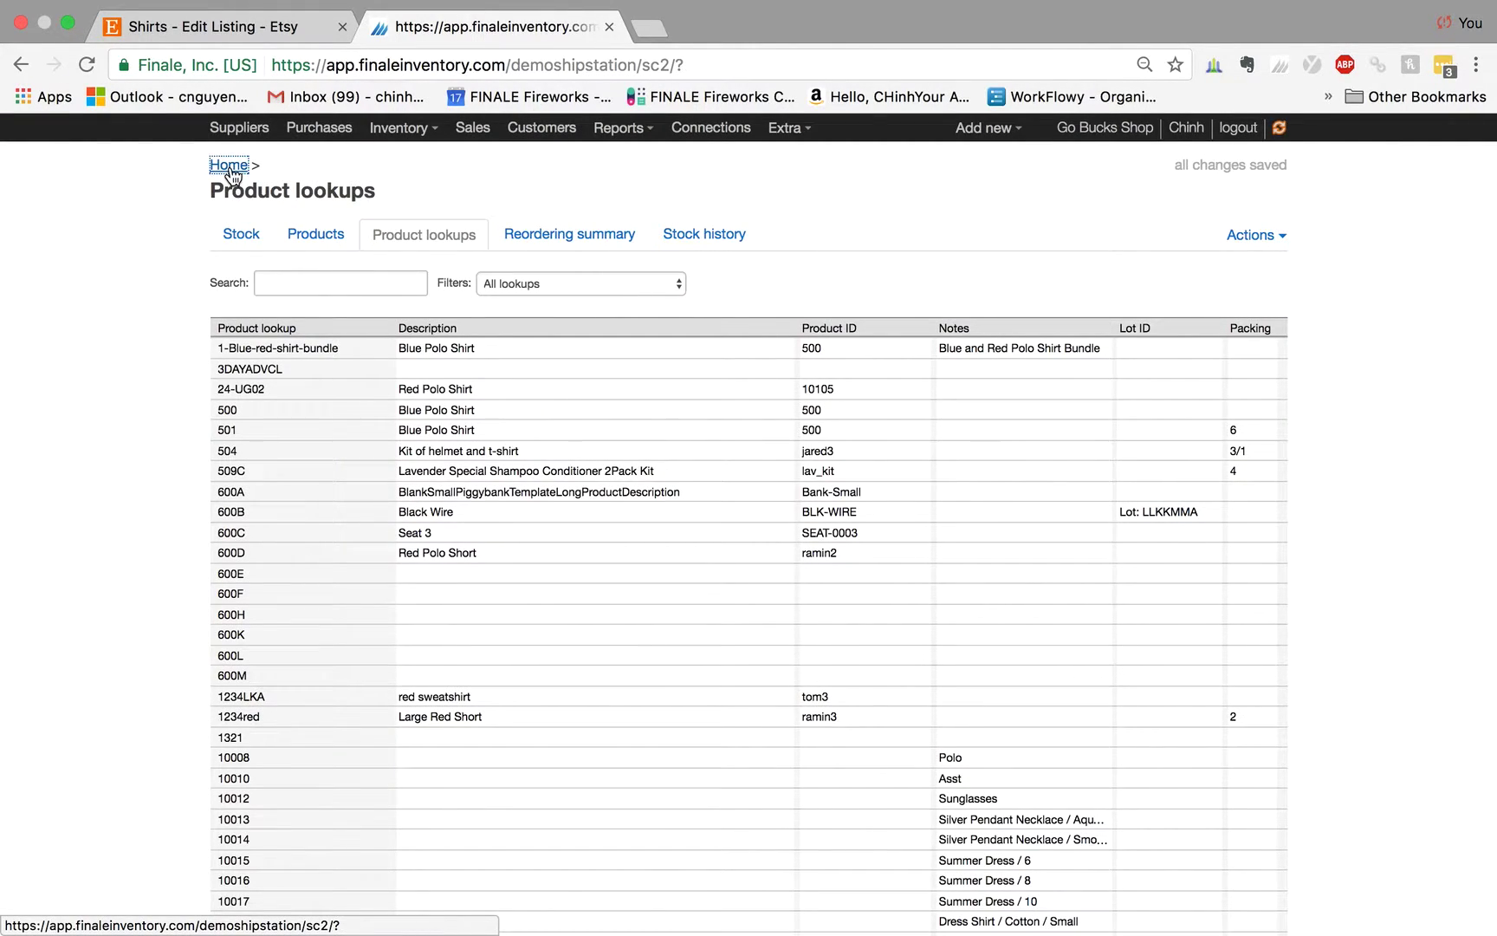
left_click(693, 285)
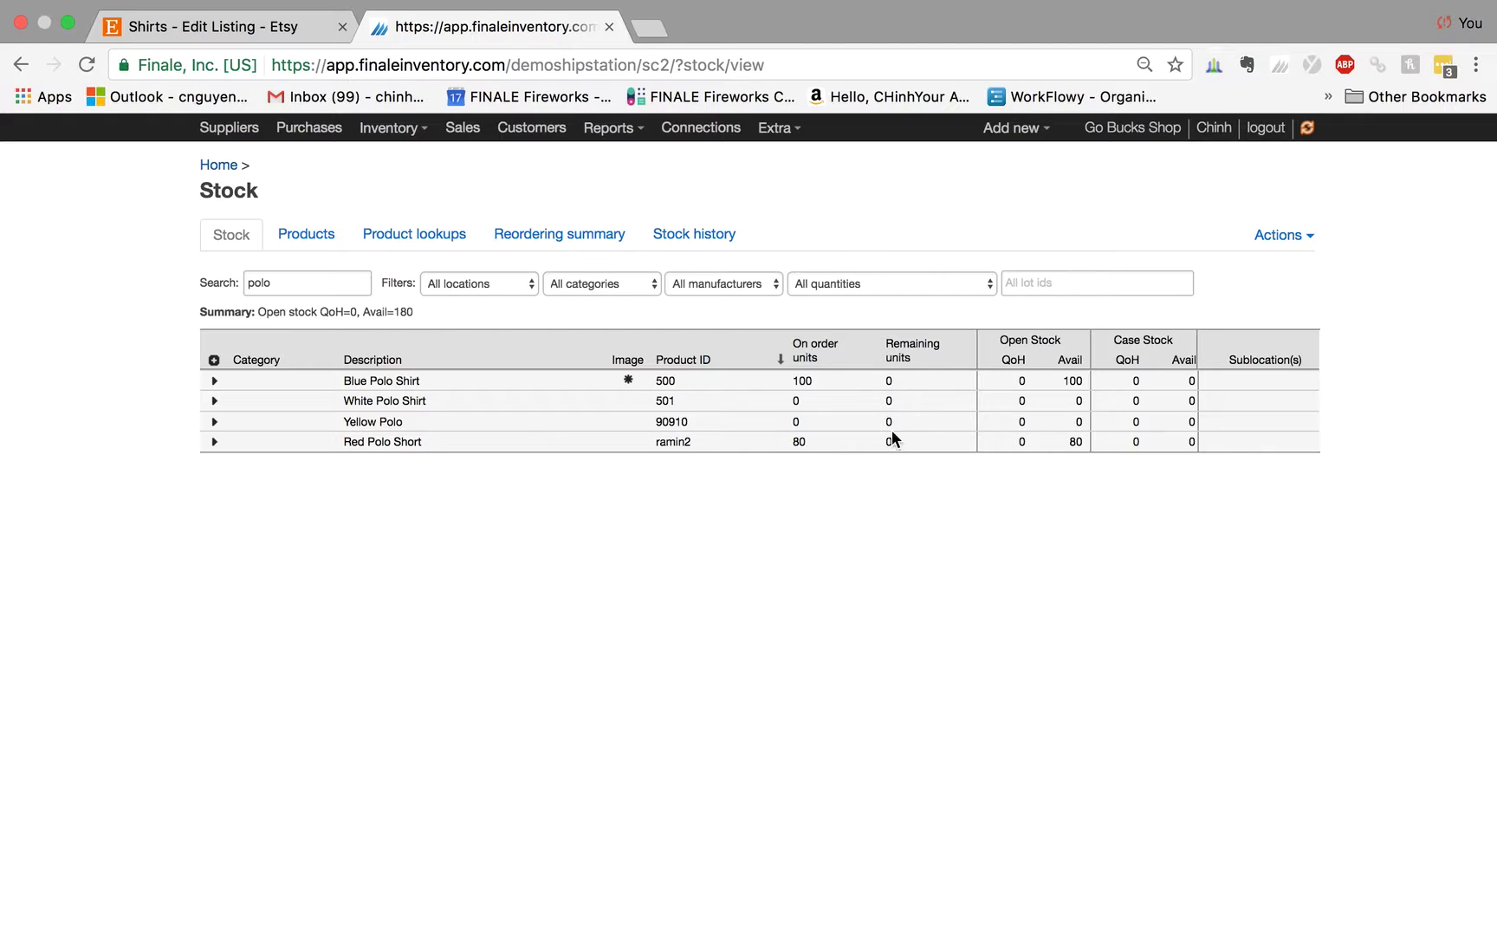
left_click(396, 381)
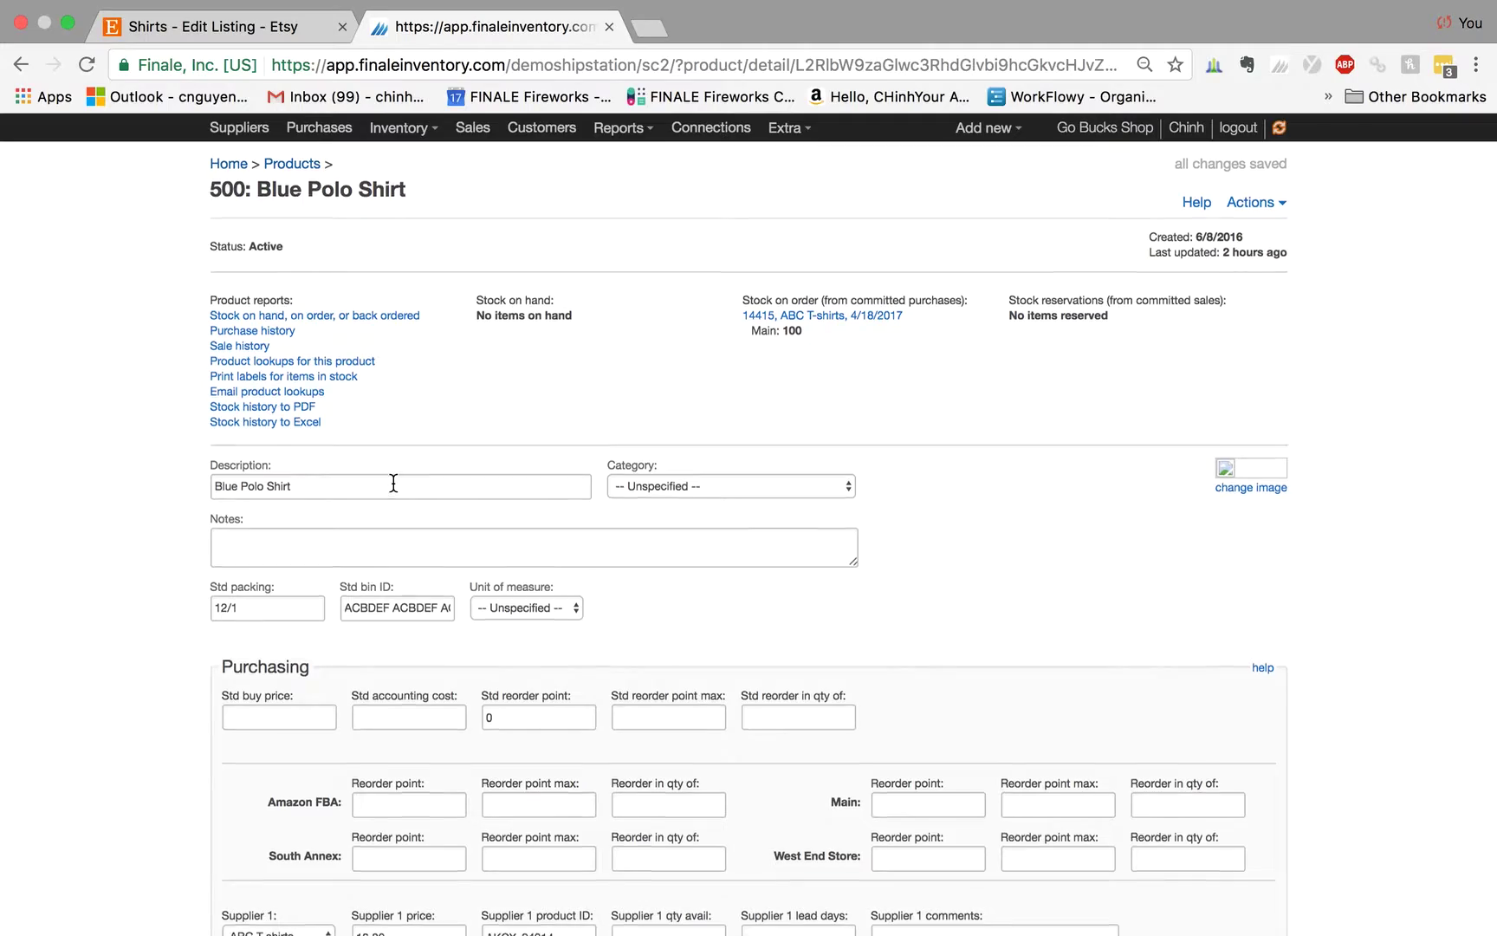
- Verify lookup polo-blue is assigned to the Etsy Sku store, then return home
scroll(394, 483, "down", 20)
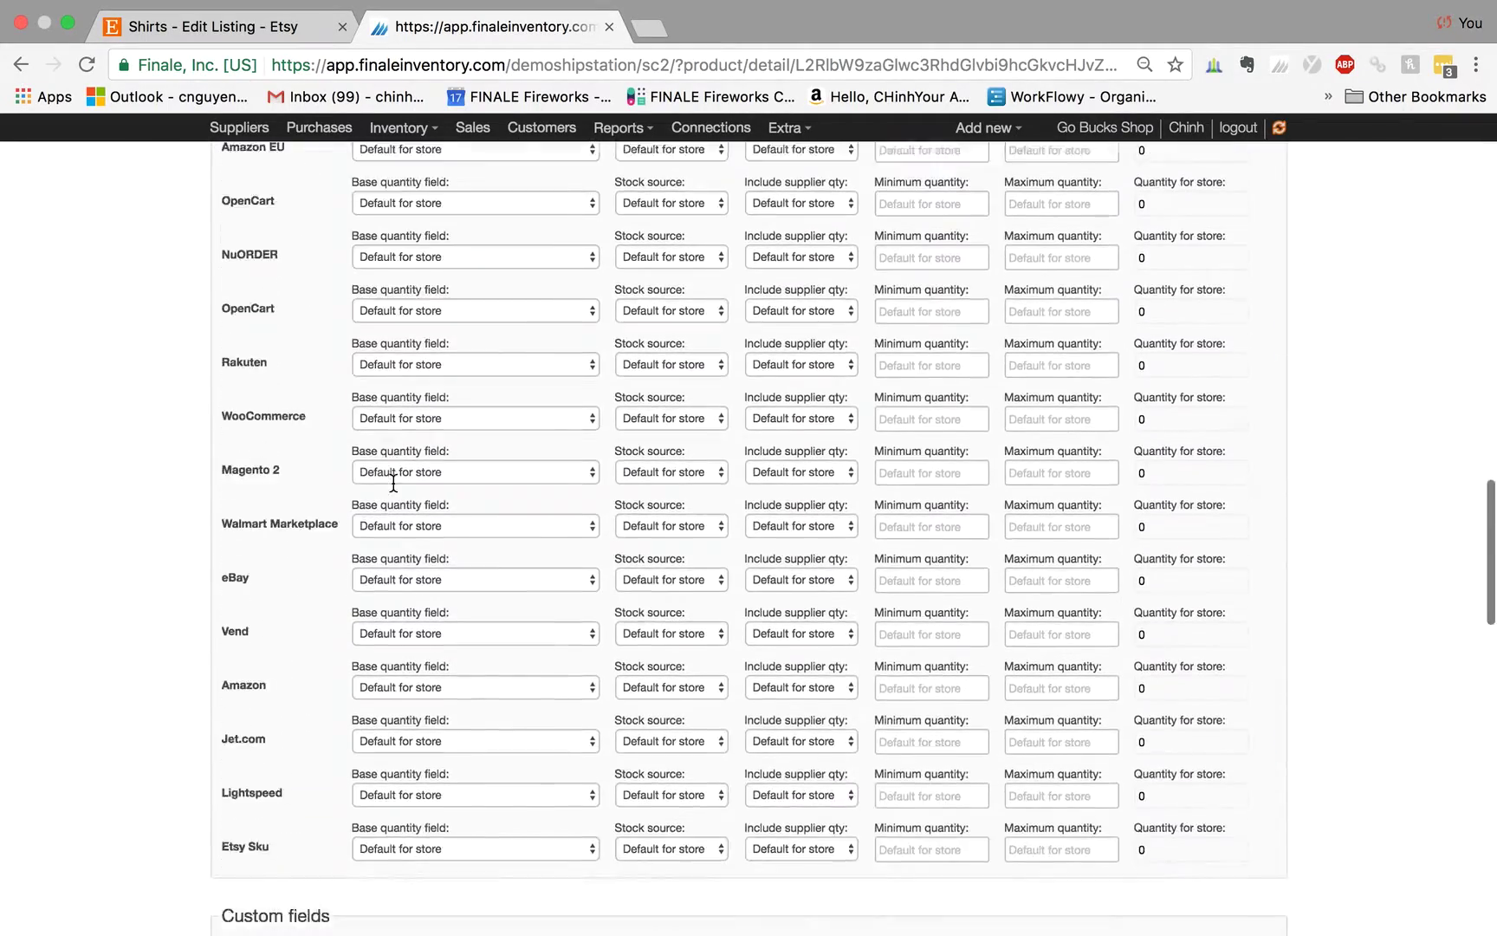
scroll(393, 483, "down", 20)
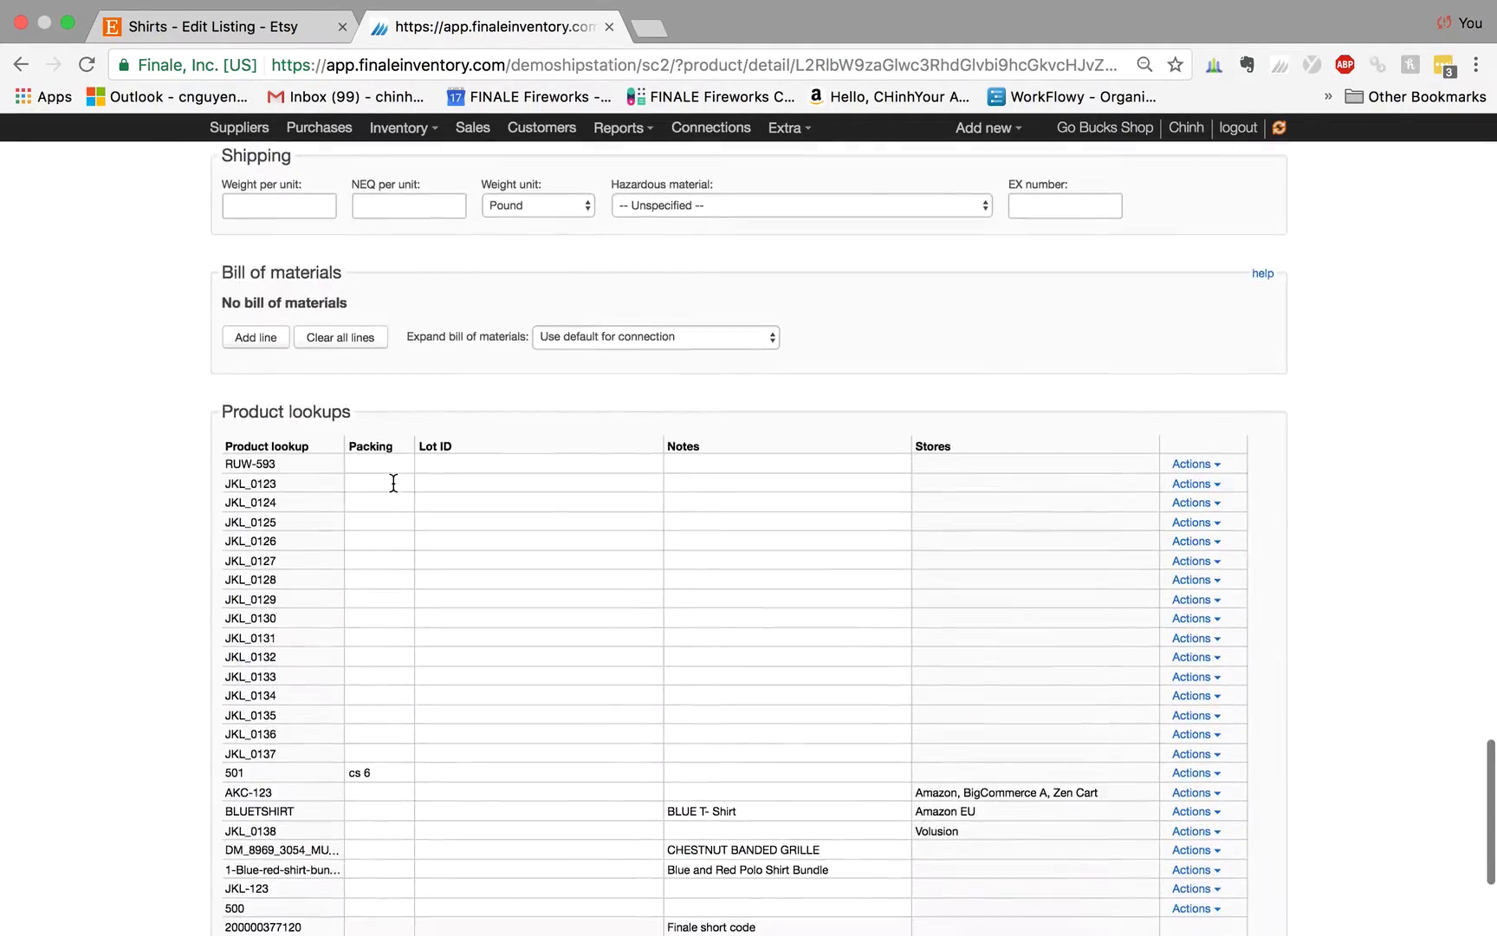
scroll(394, 487, "down", 2)
scroll(396, 493, "down", 2)
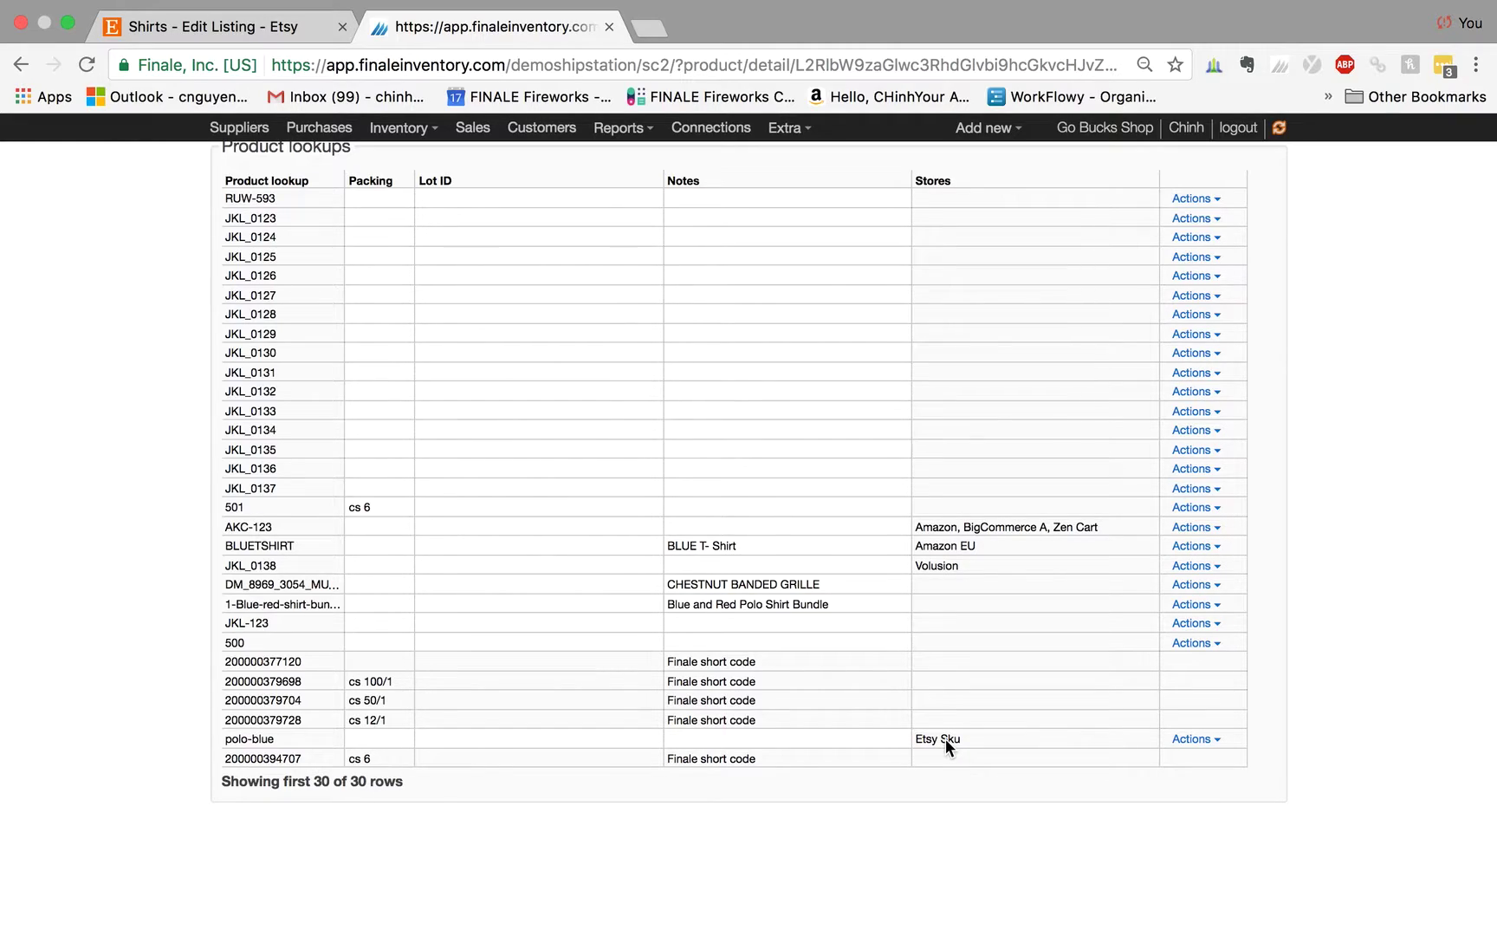
scroll(873, 619, "up", 10)
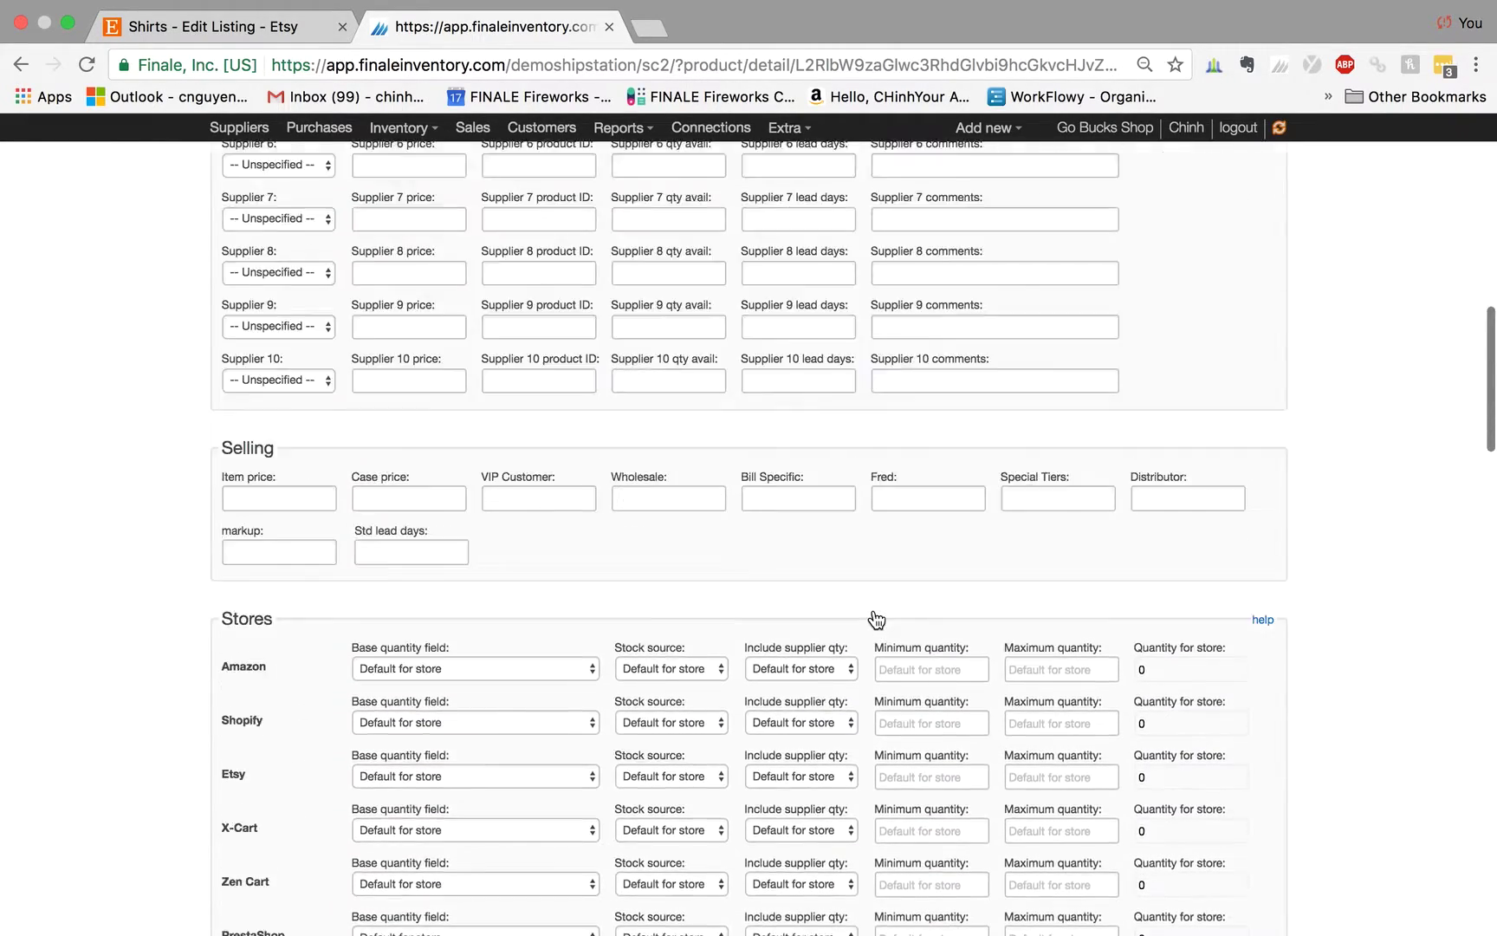
scroll(876, 618, "up", 5)
left_click(228, 166)
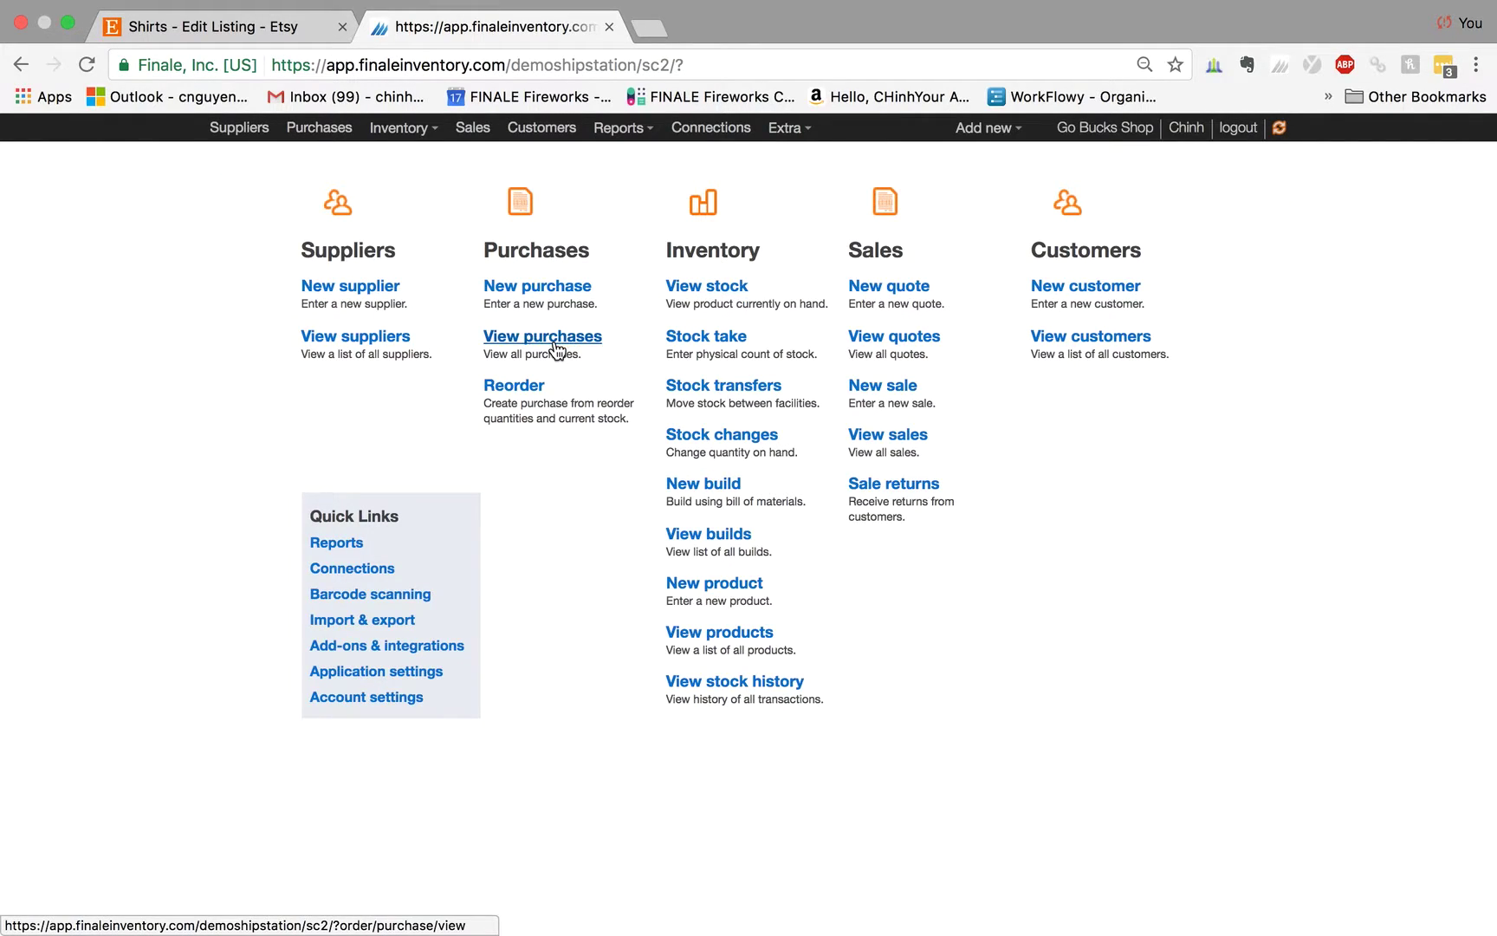
- Open purchase order 14415 from ABC T-shirts and edit its shipment 14415-1
left_click(555, 346)
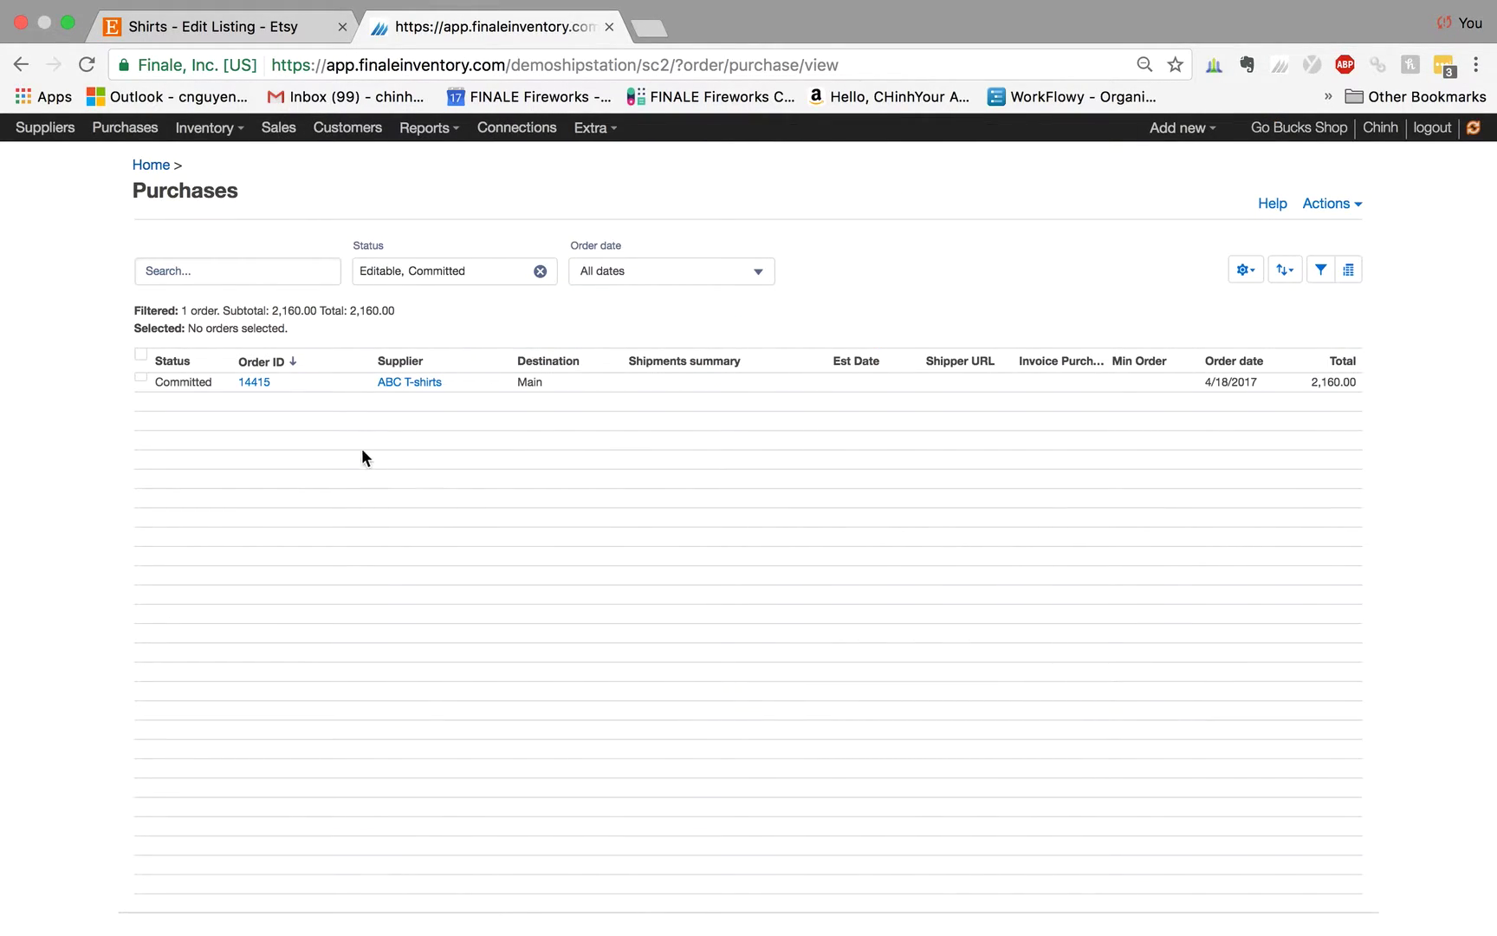
left_click(259, 383)
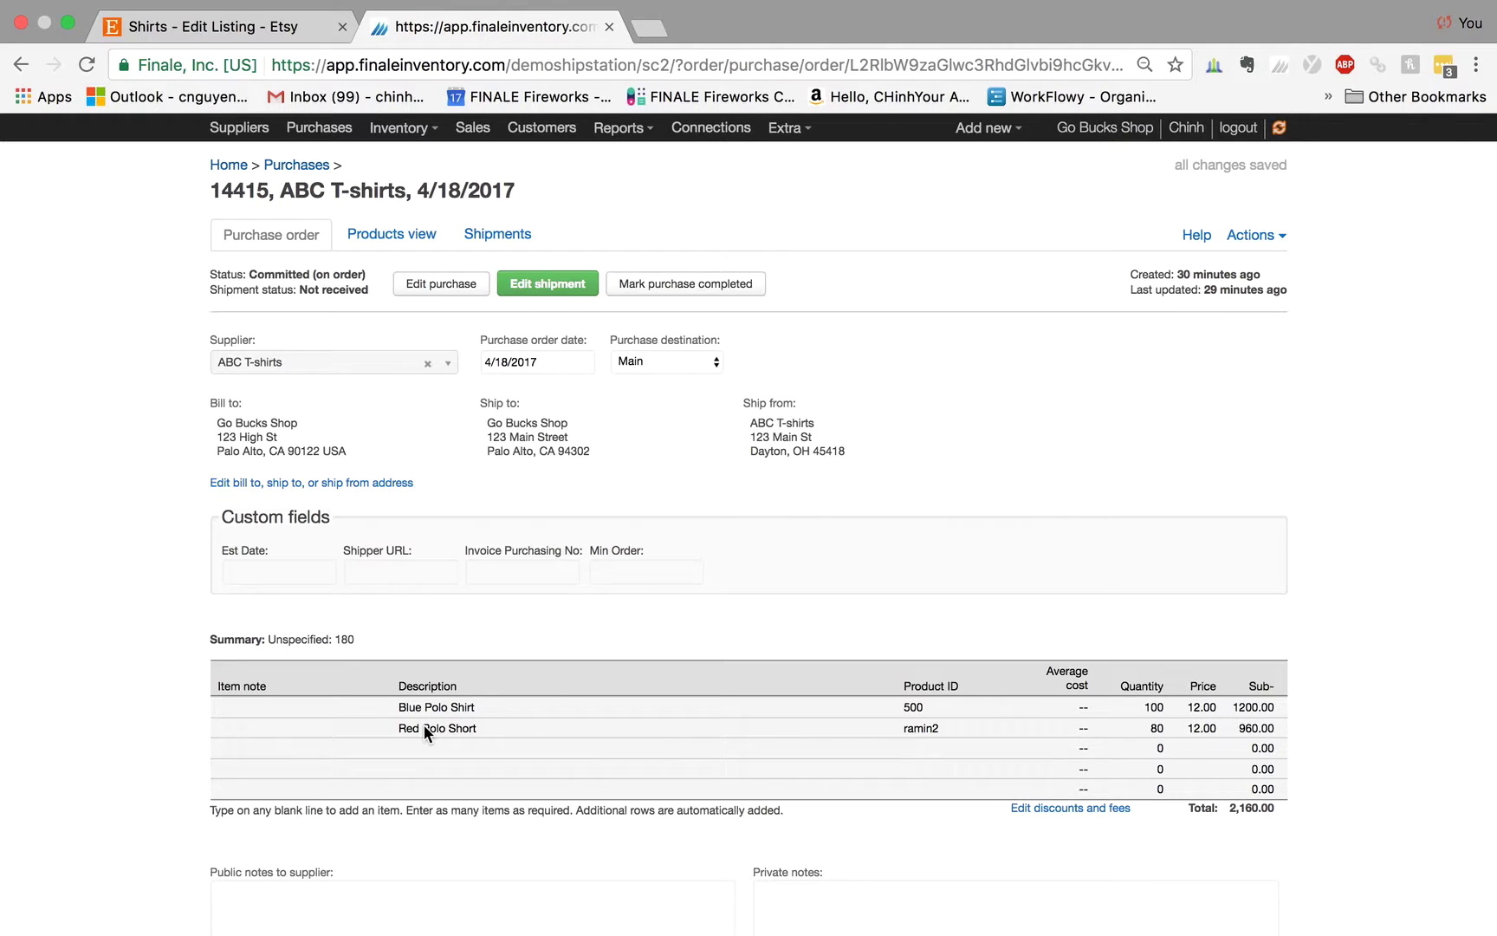
left_click(550, 286)
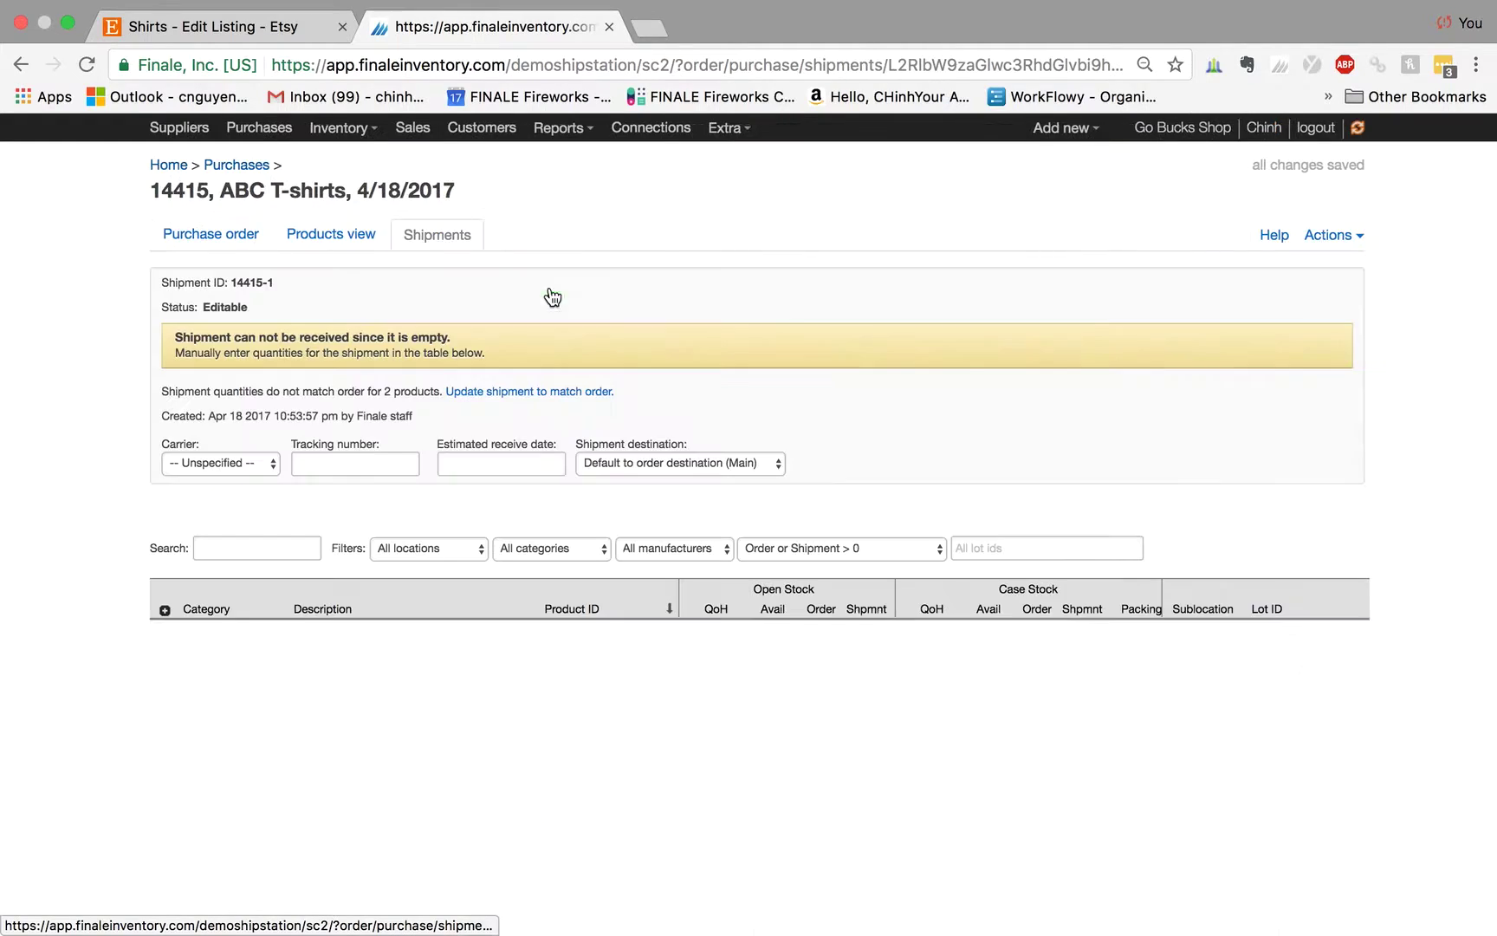
- Receive shipment 14415-1 in full and check stock shows 100 Blue Polo Shirts and 80 Red Polo Shorts
left_click(504, 392)
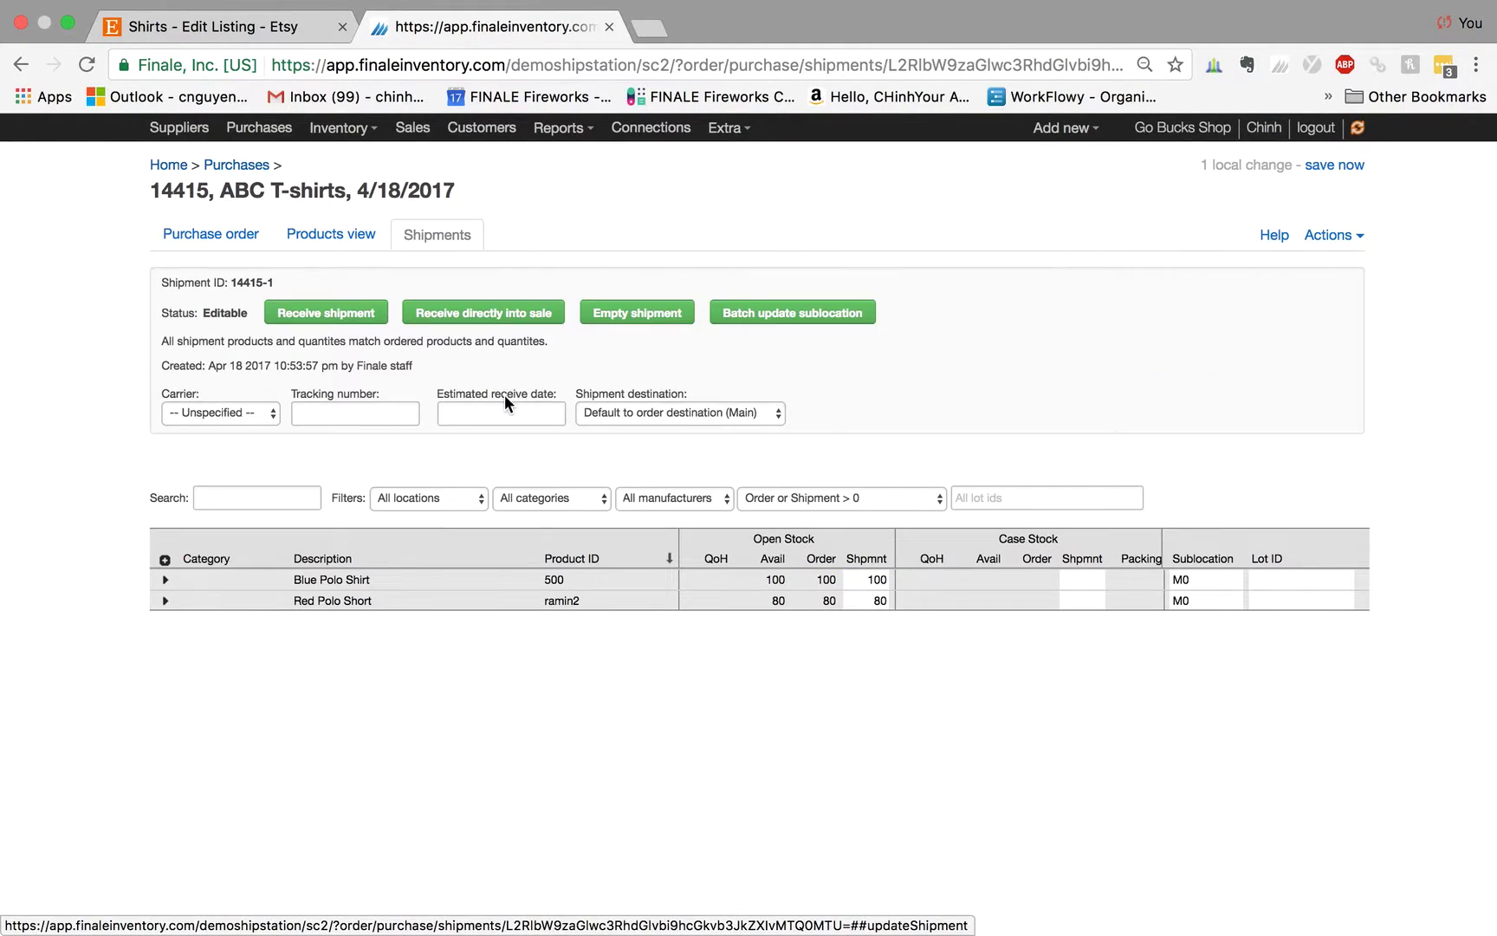
left_click(344, 317)
left_click(830, 401)
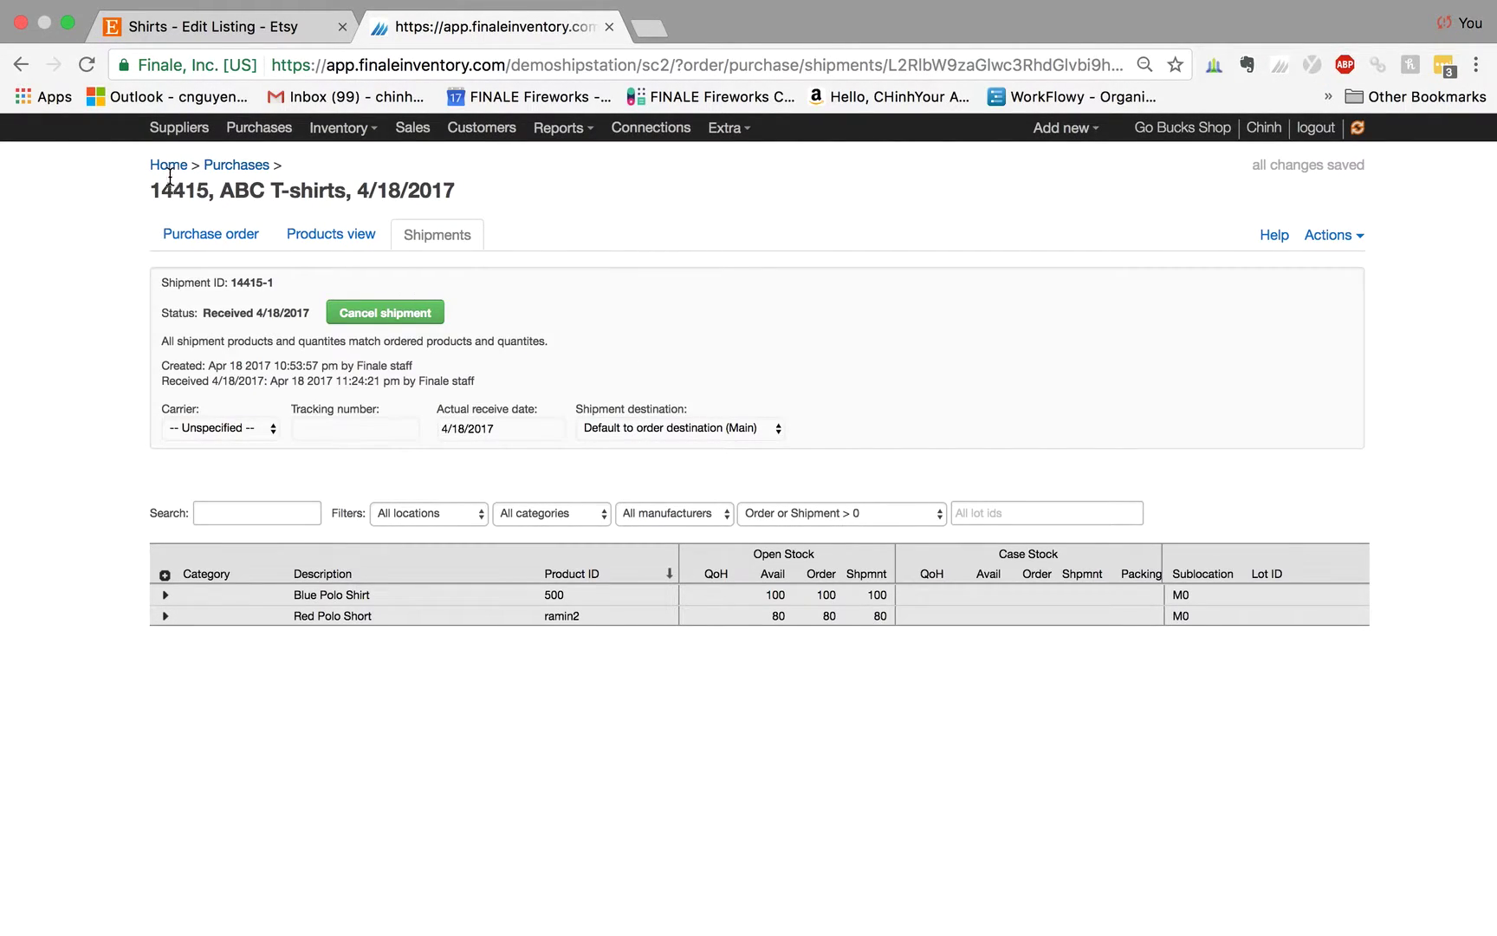
left_click(167, 166)
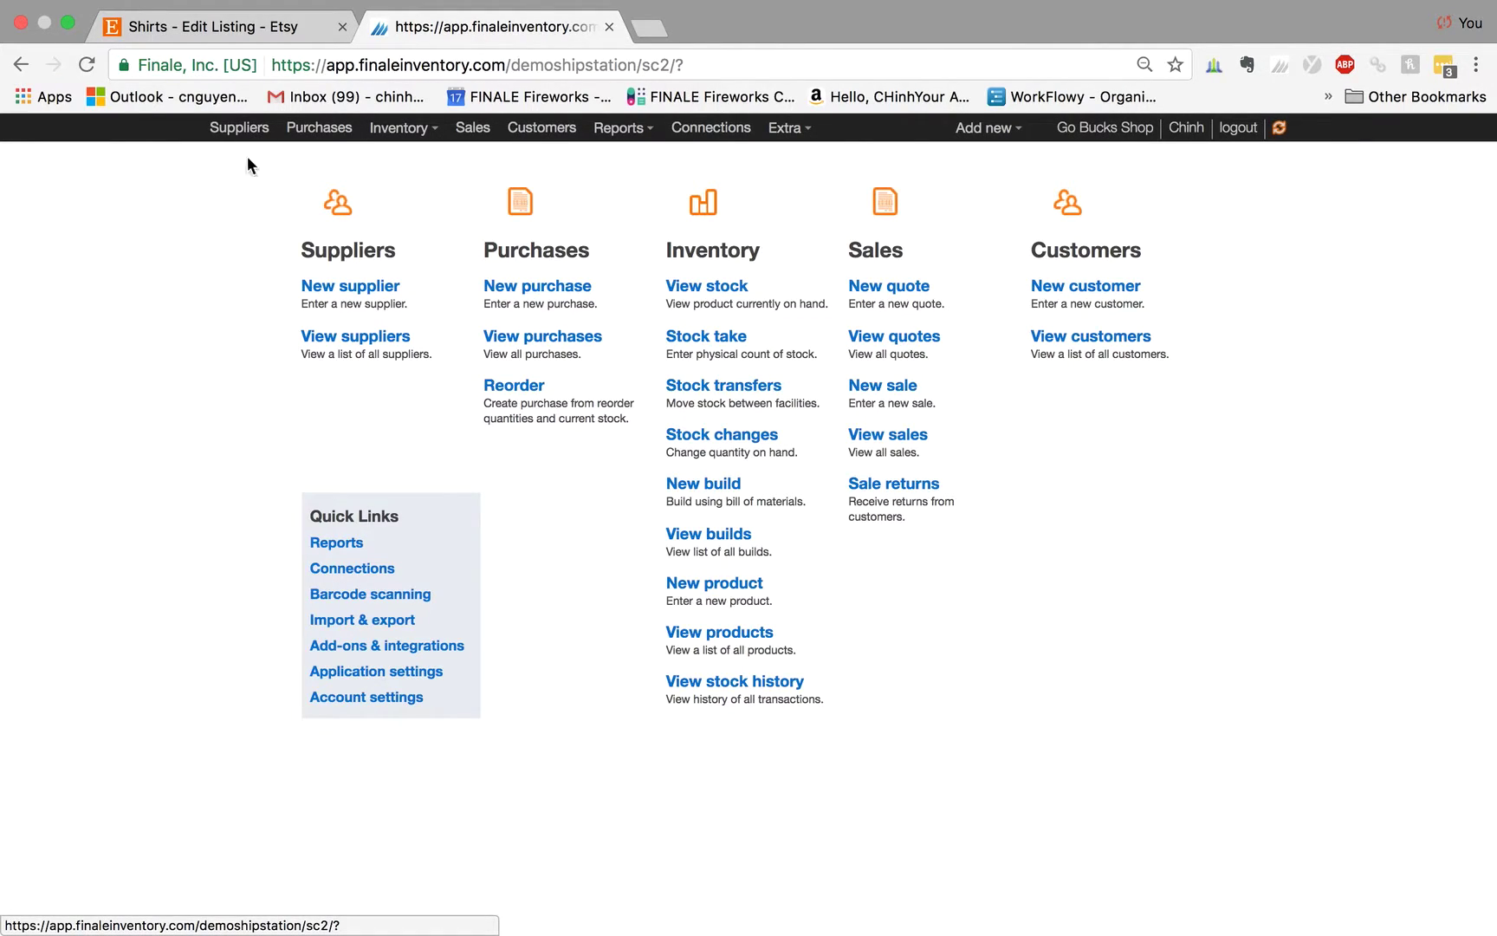
left_click(701, 286)
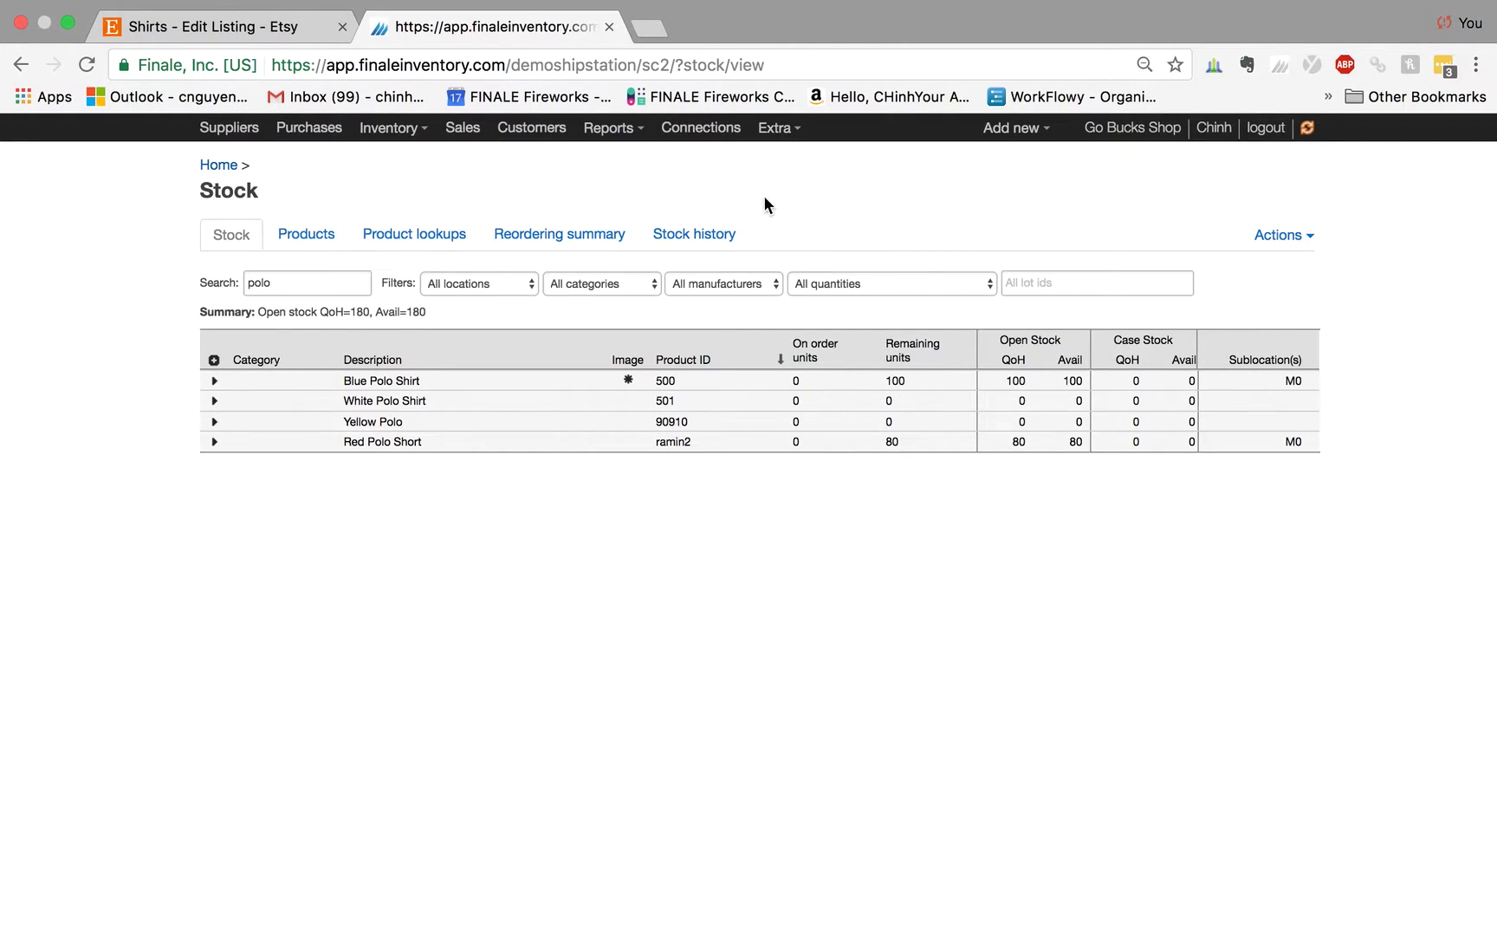
- Run the Etsy Sku stock push now and view its log showing polo-blue 100, polo-red 80
left_click(710, 137)
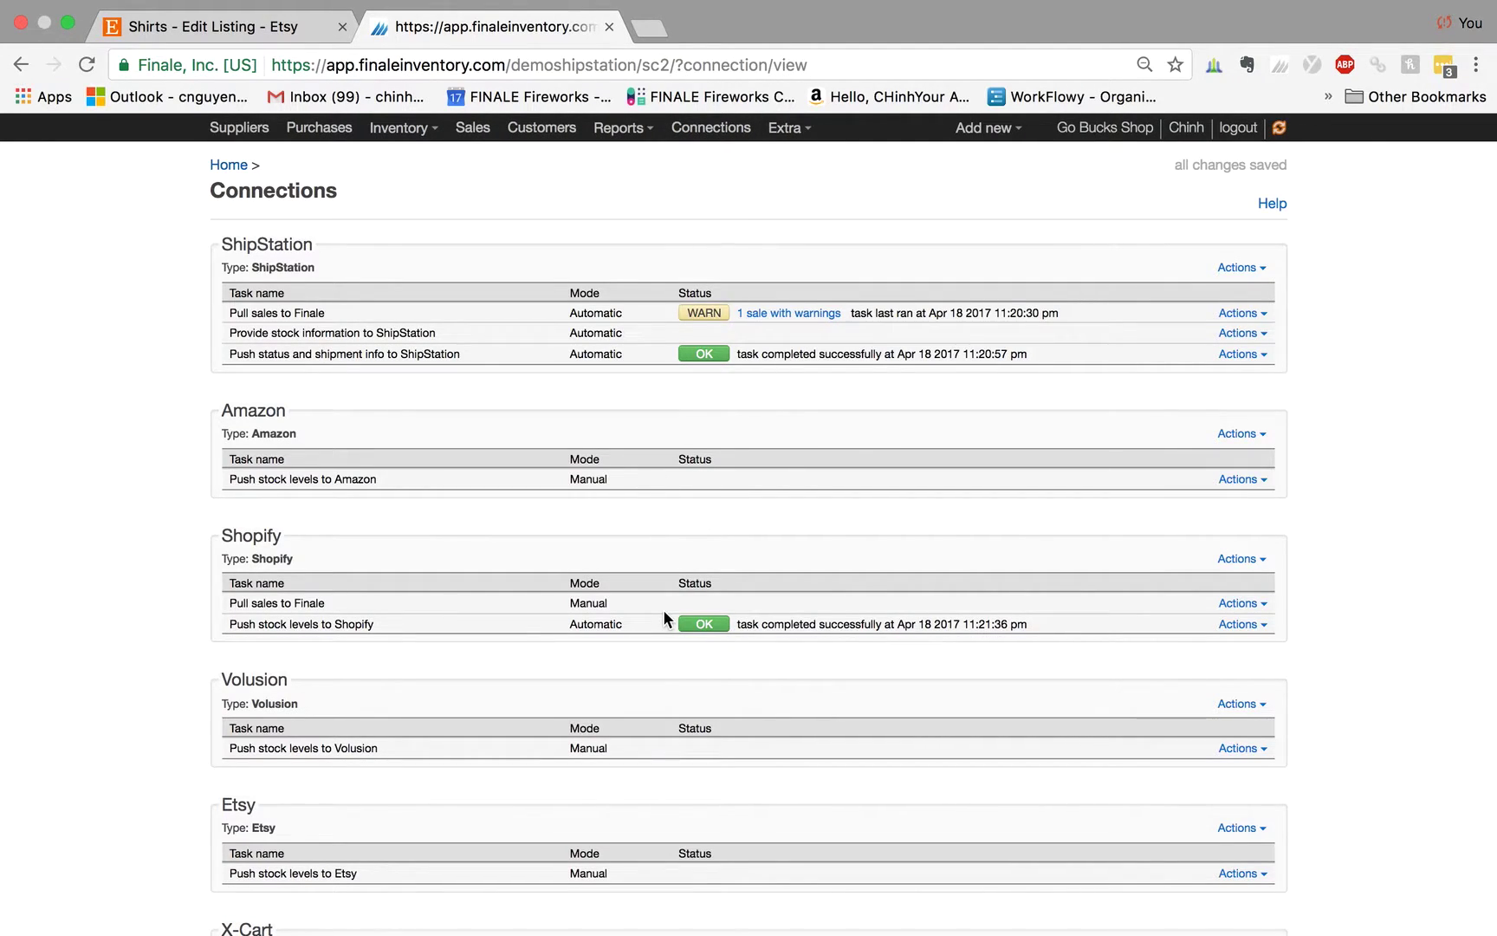
scroll(663, 610, "down", 20)
scroll(664, 611, "down", 4)
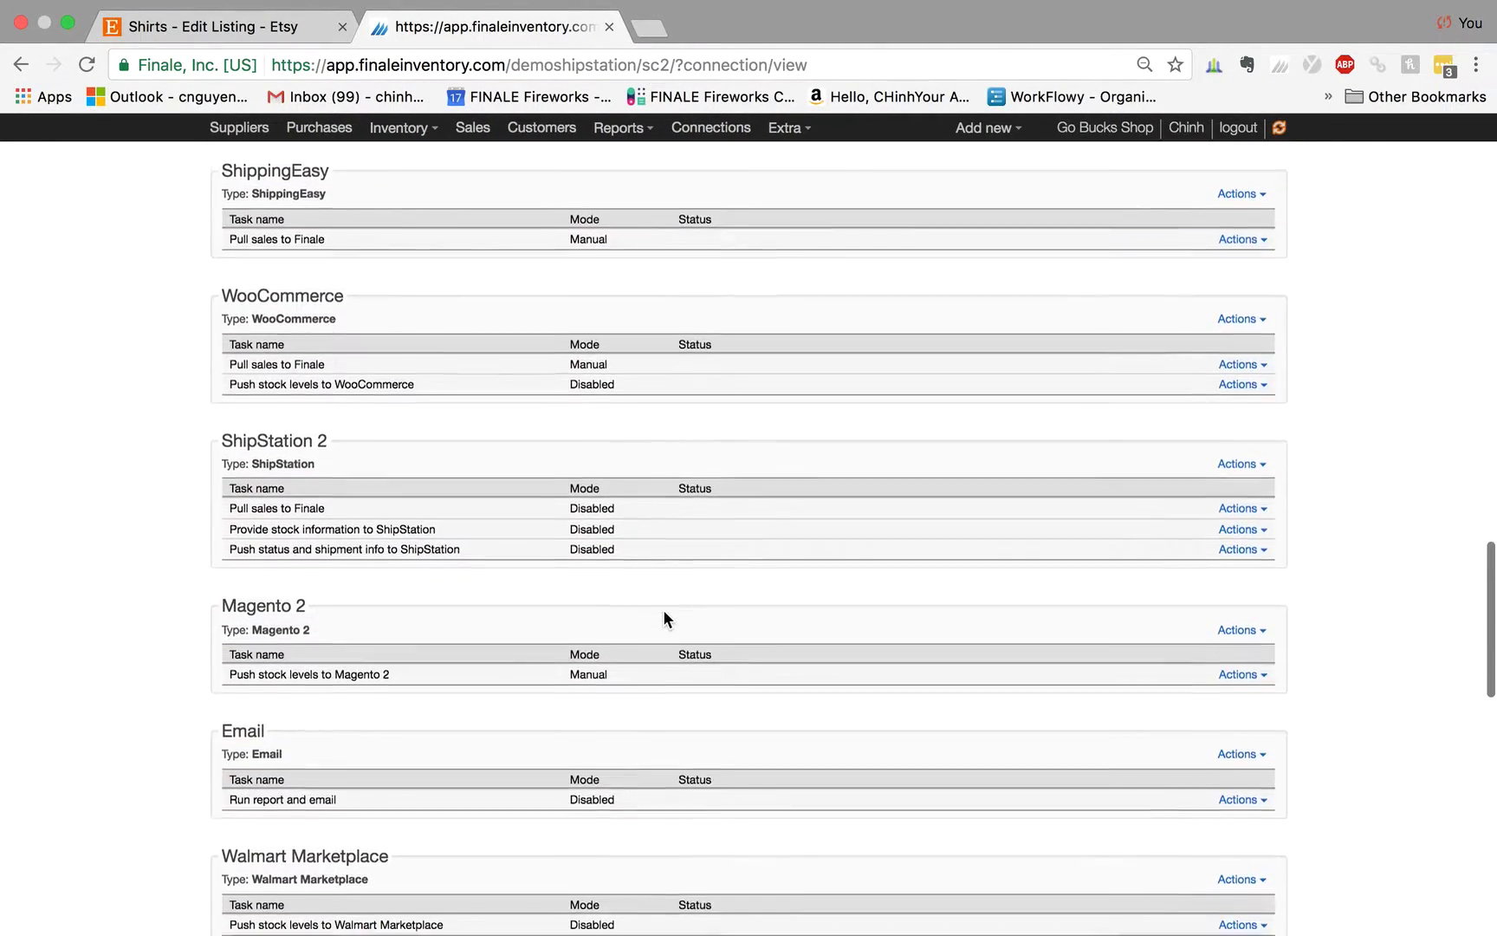
scroll(663, 609, "down", 12)
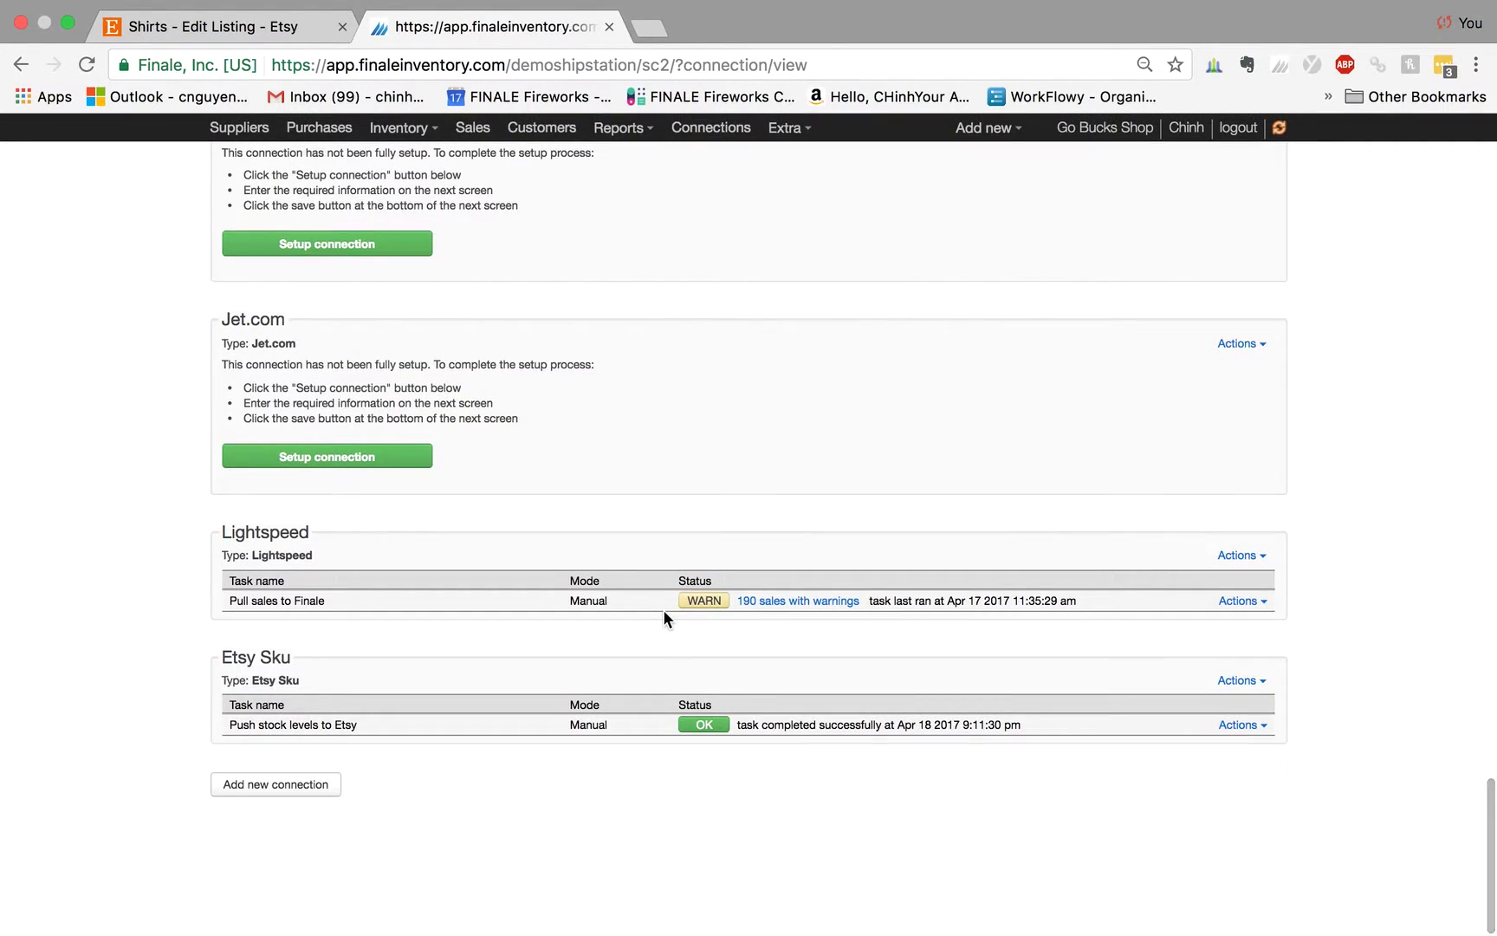
left_click(1241, 726)
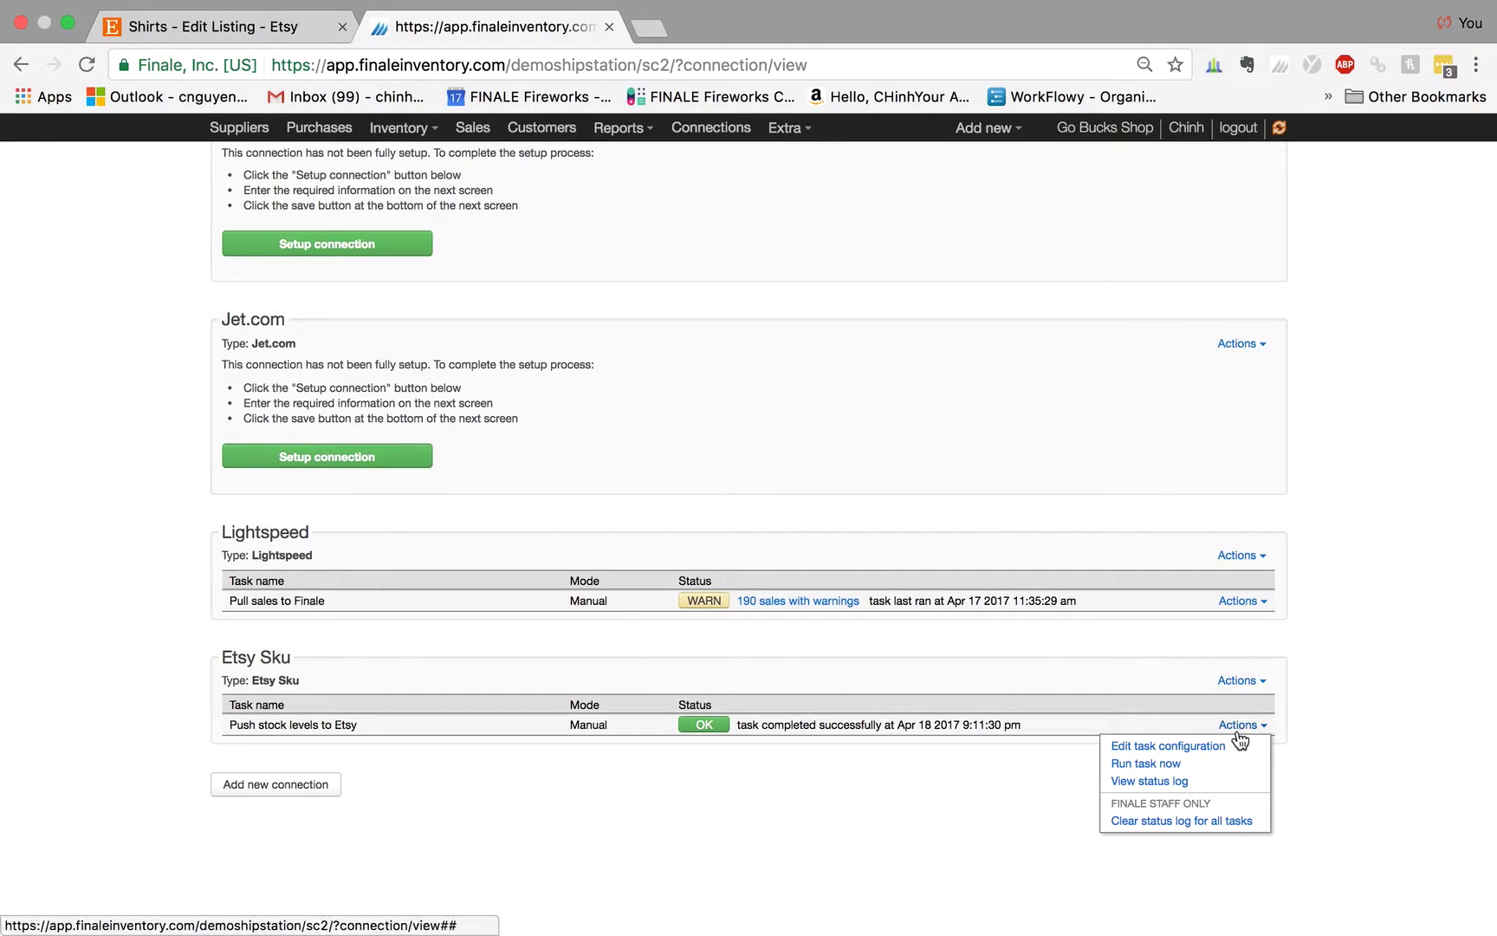
left_click(1192, 765)
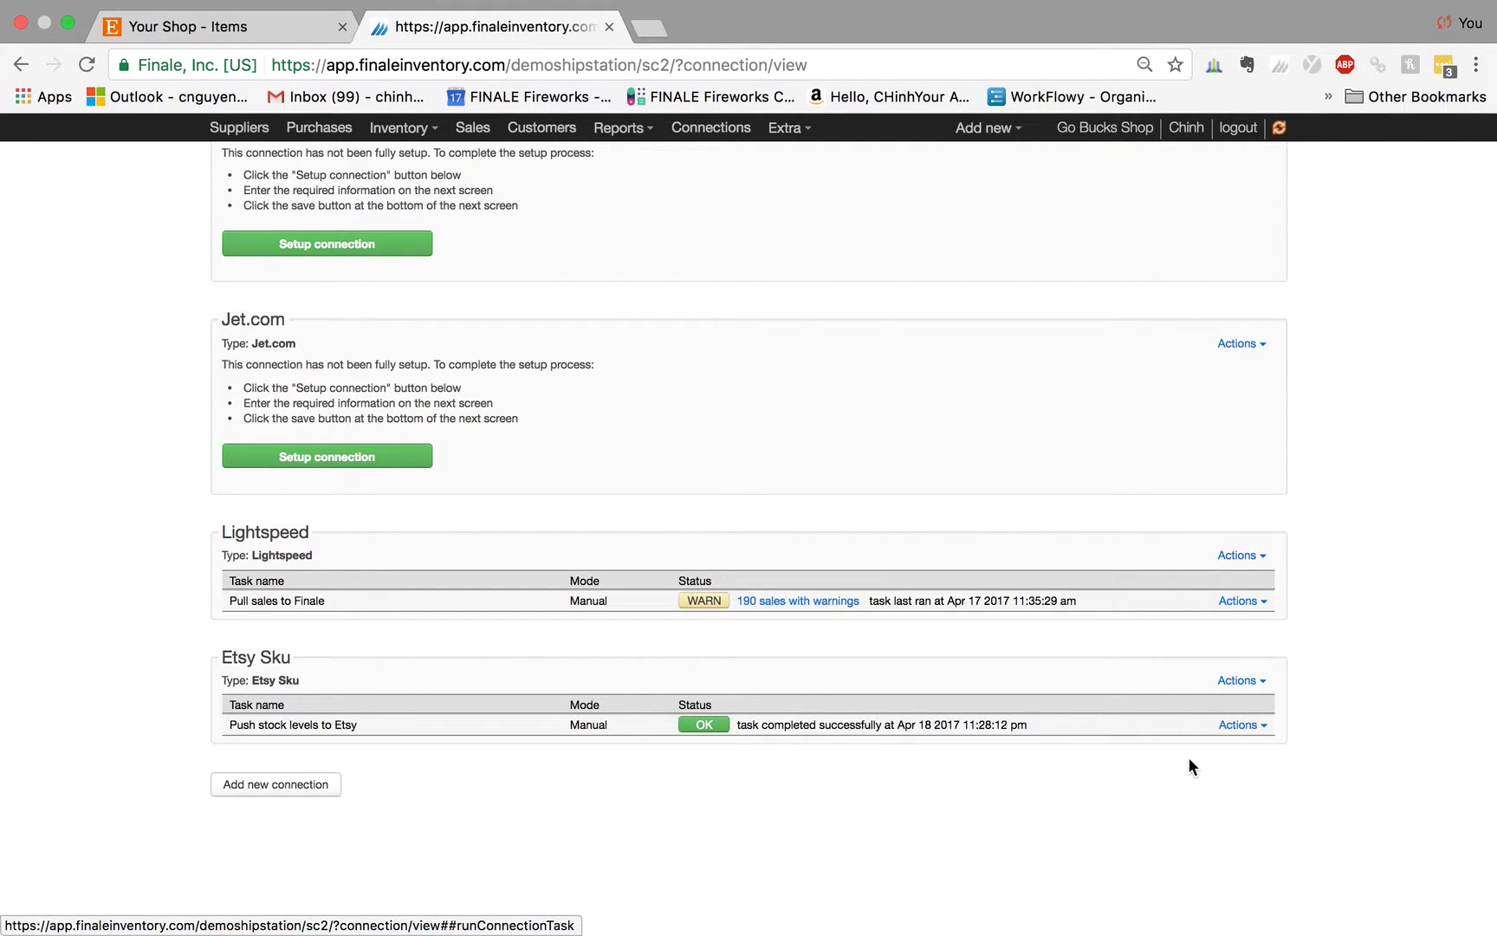
left_click(1239, 727)
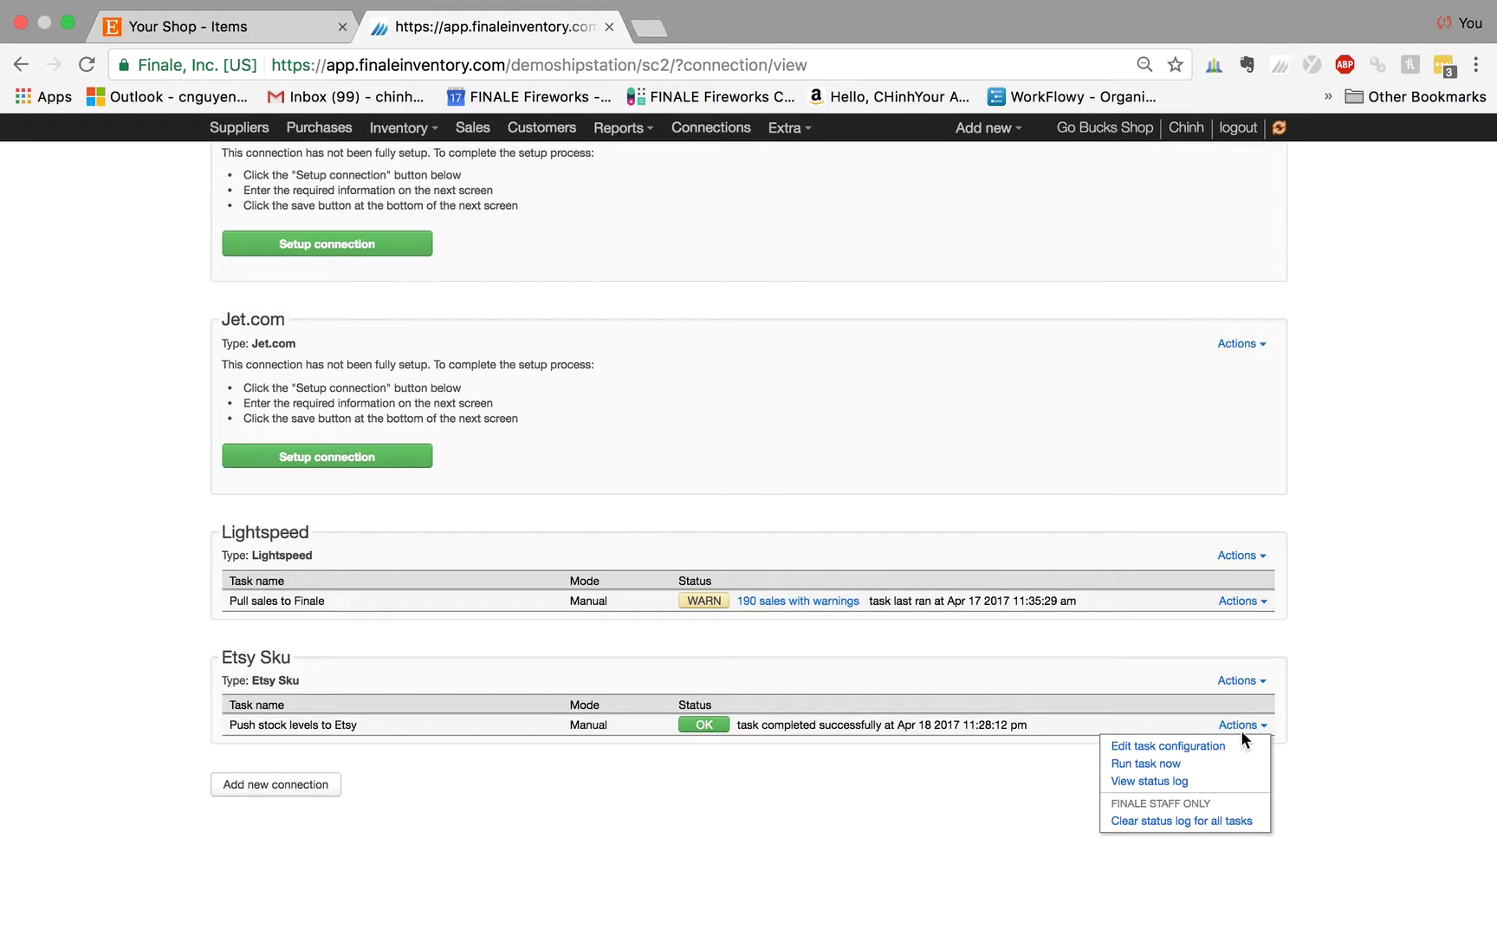
left_click(1180, 783)
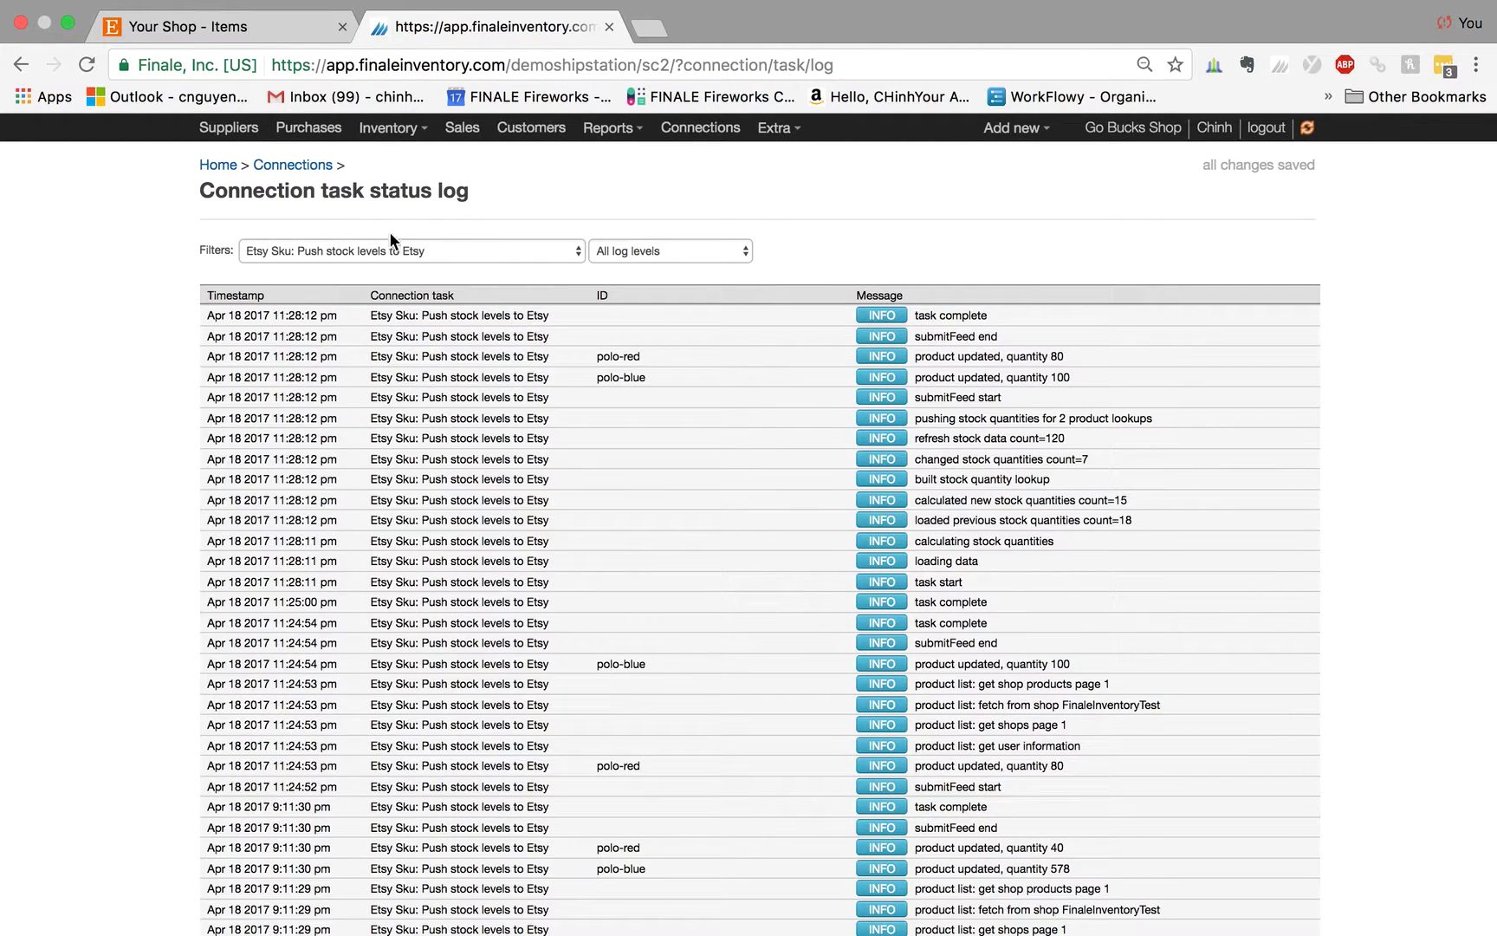
- Verify Etsy's Shirts listing shows polo-blue 100 and polo-red 80, then return to Finale's log
left_click(229, 28)
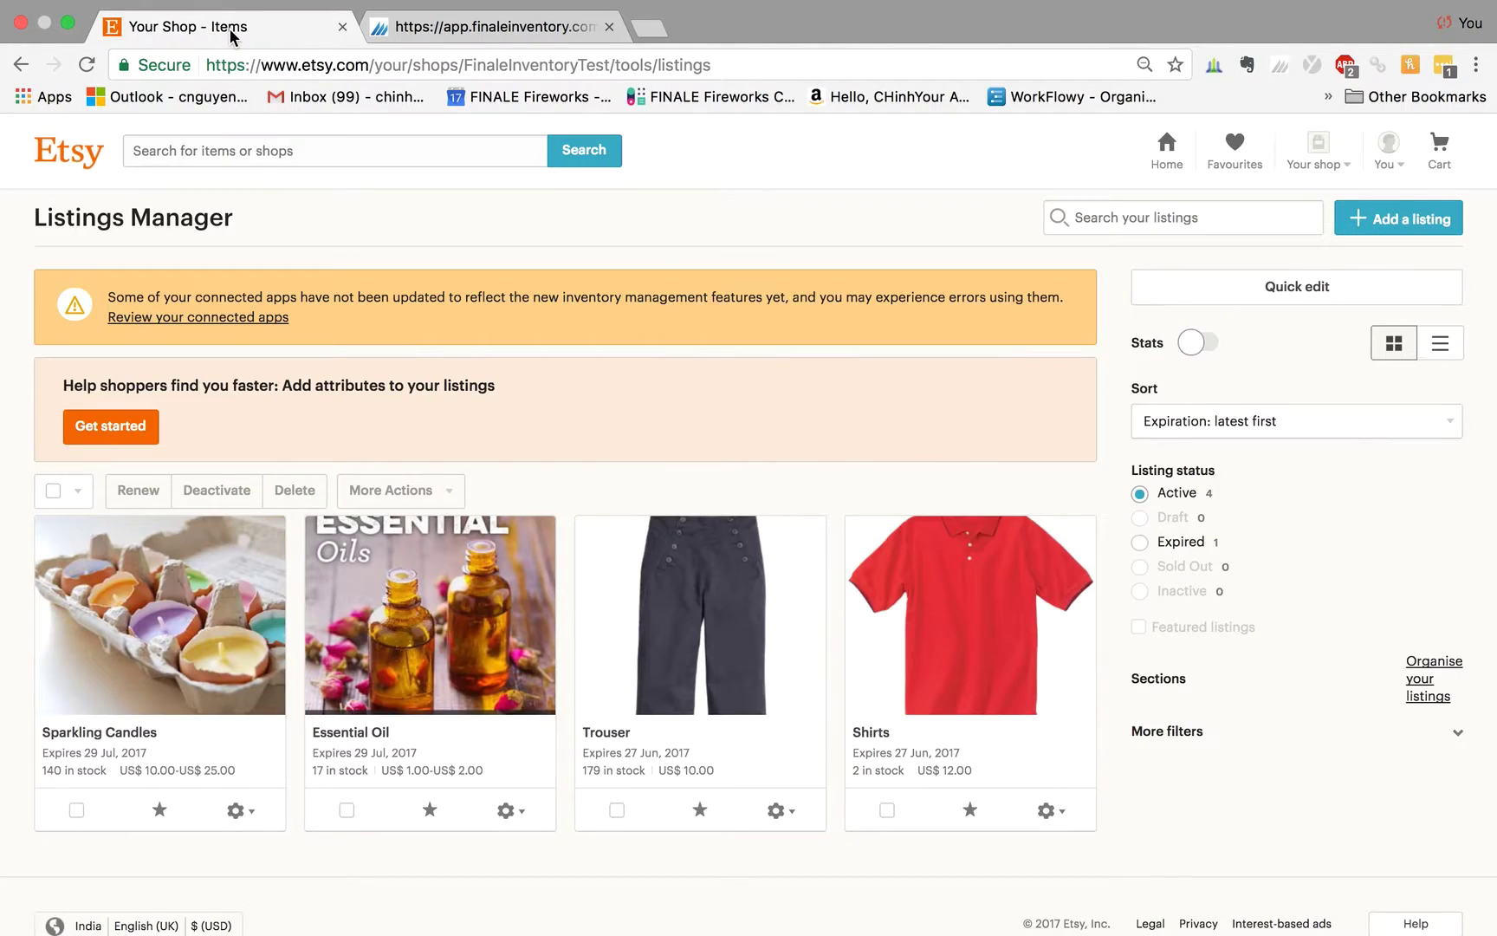
left_click(956, 647)
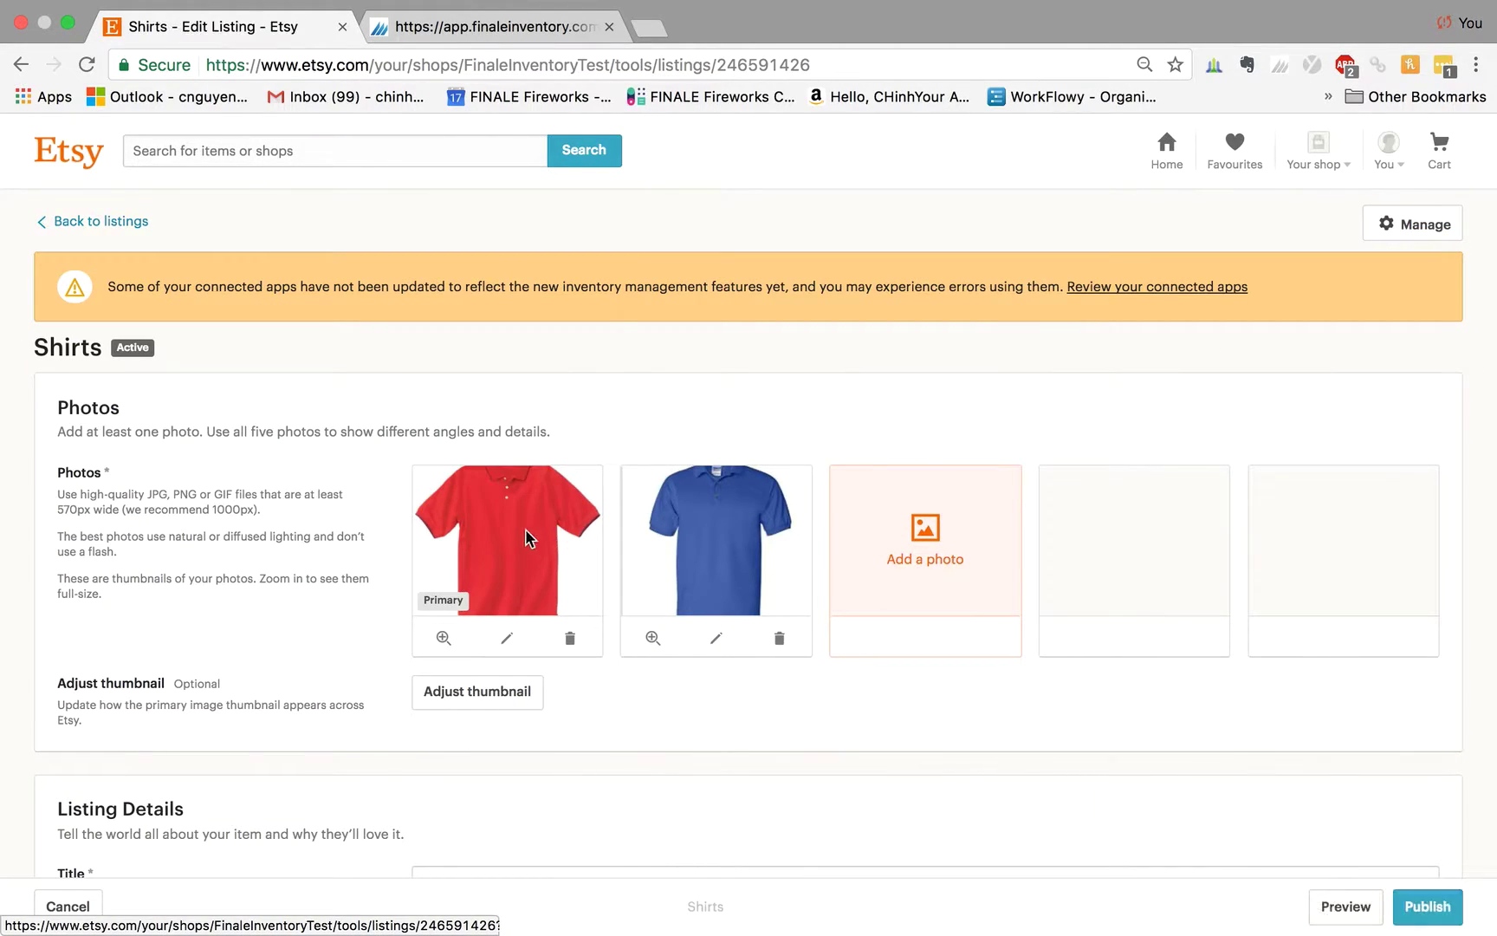
scroll(526, 530, "down", 20)
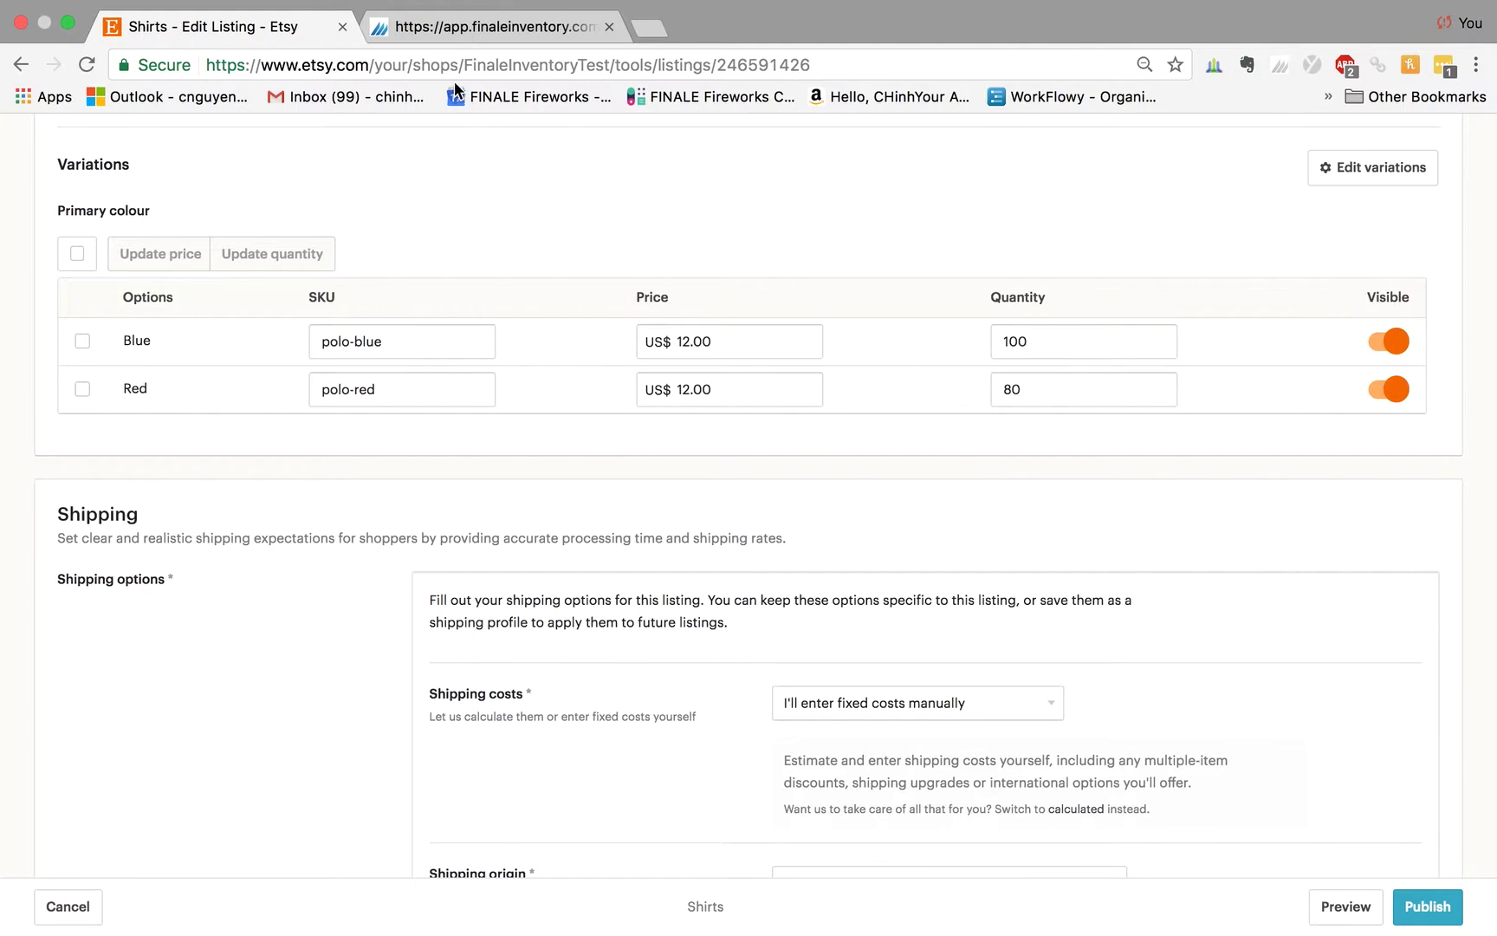
left_click(468, 24)
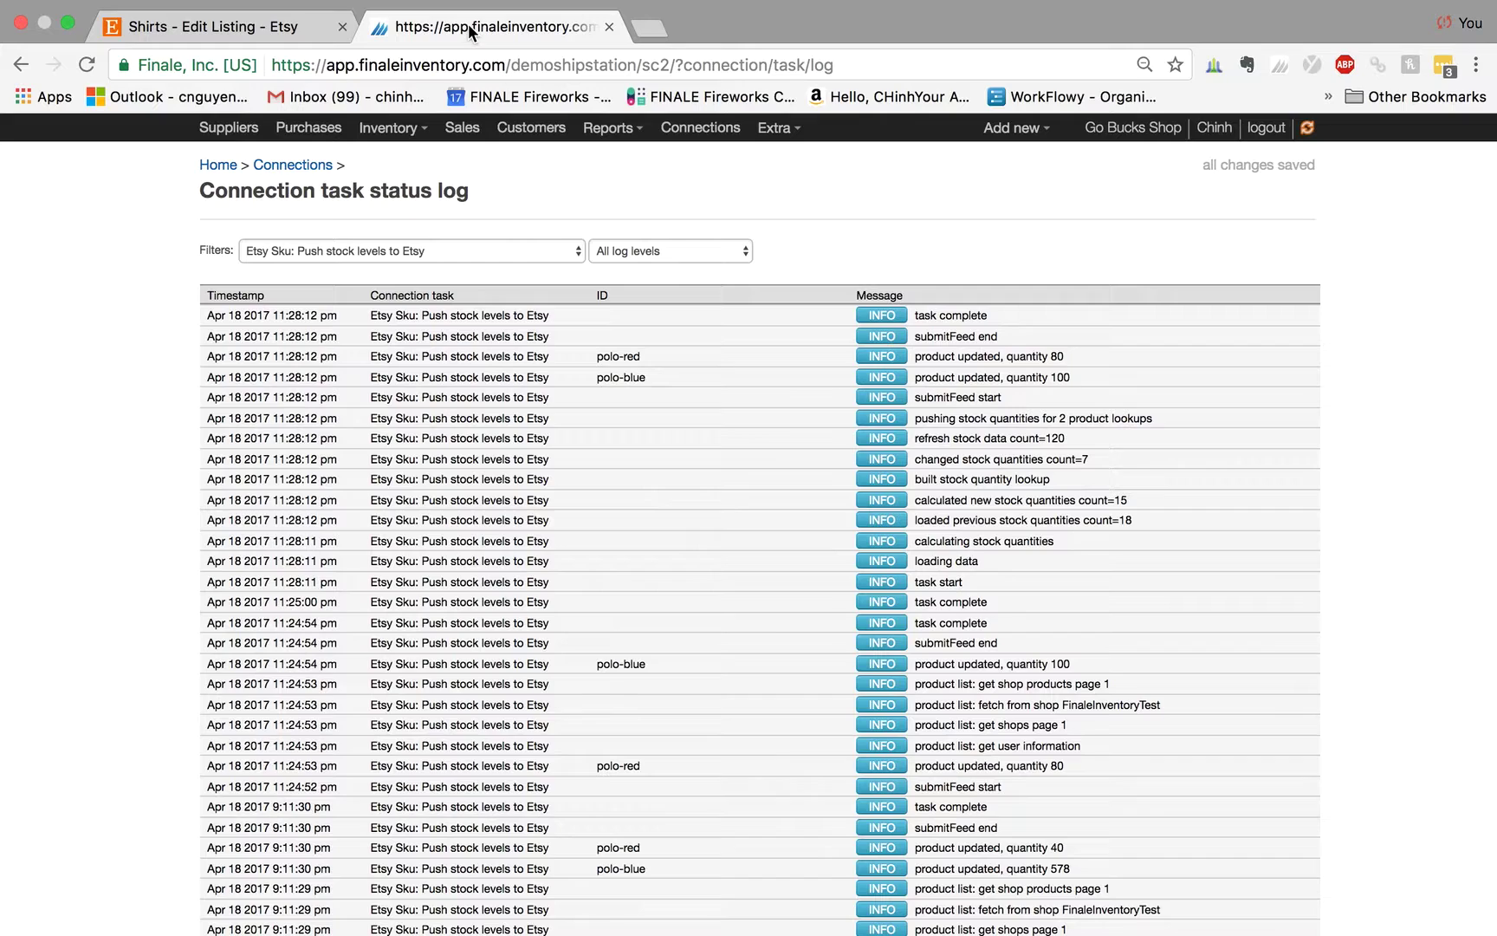
- Start a stock change for the 500 Blue Polo Shirt at sublocation M0 (100 on hand)
left_click(218, 164)
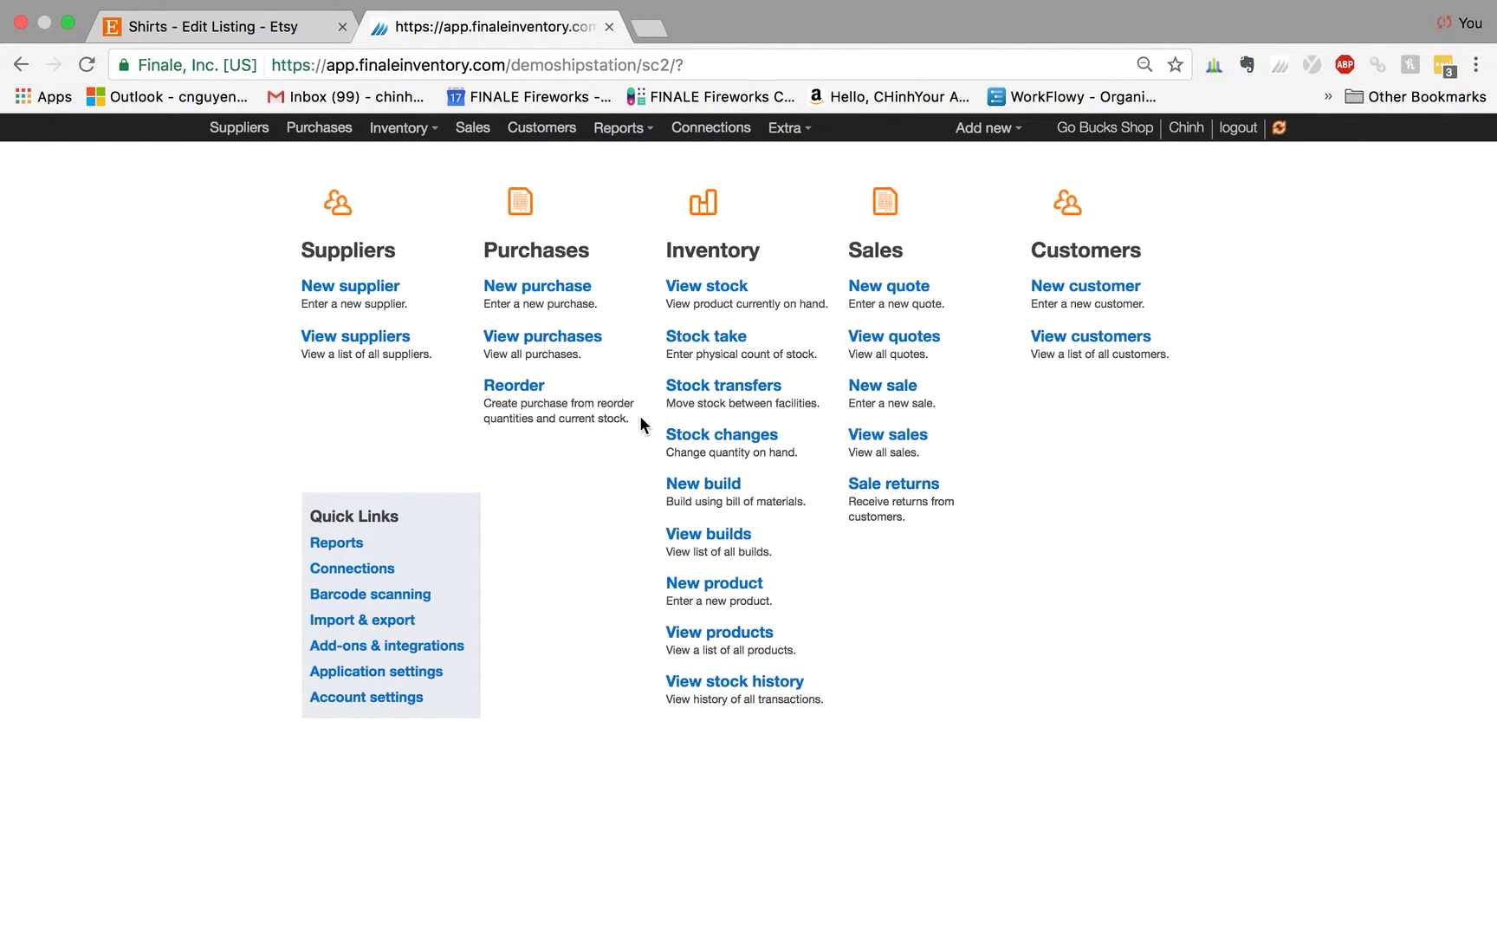
left_click(694, 433)
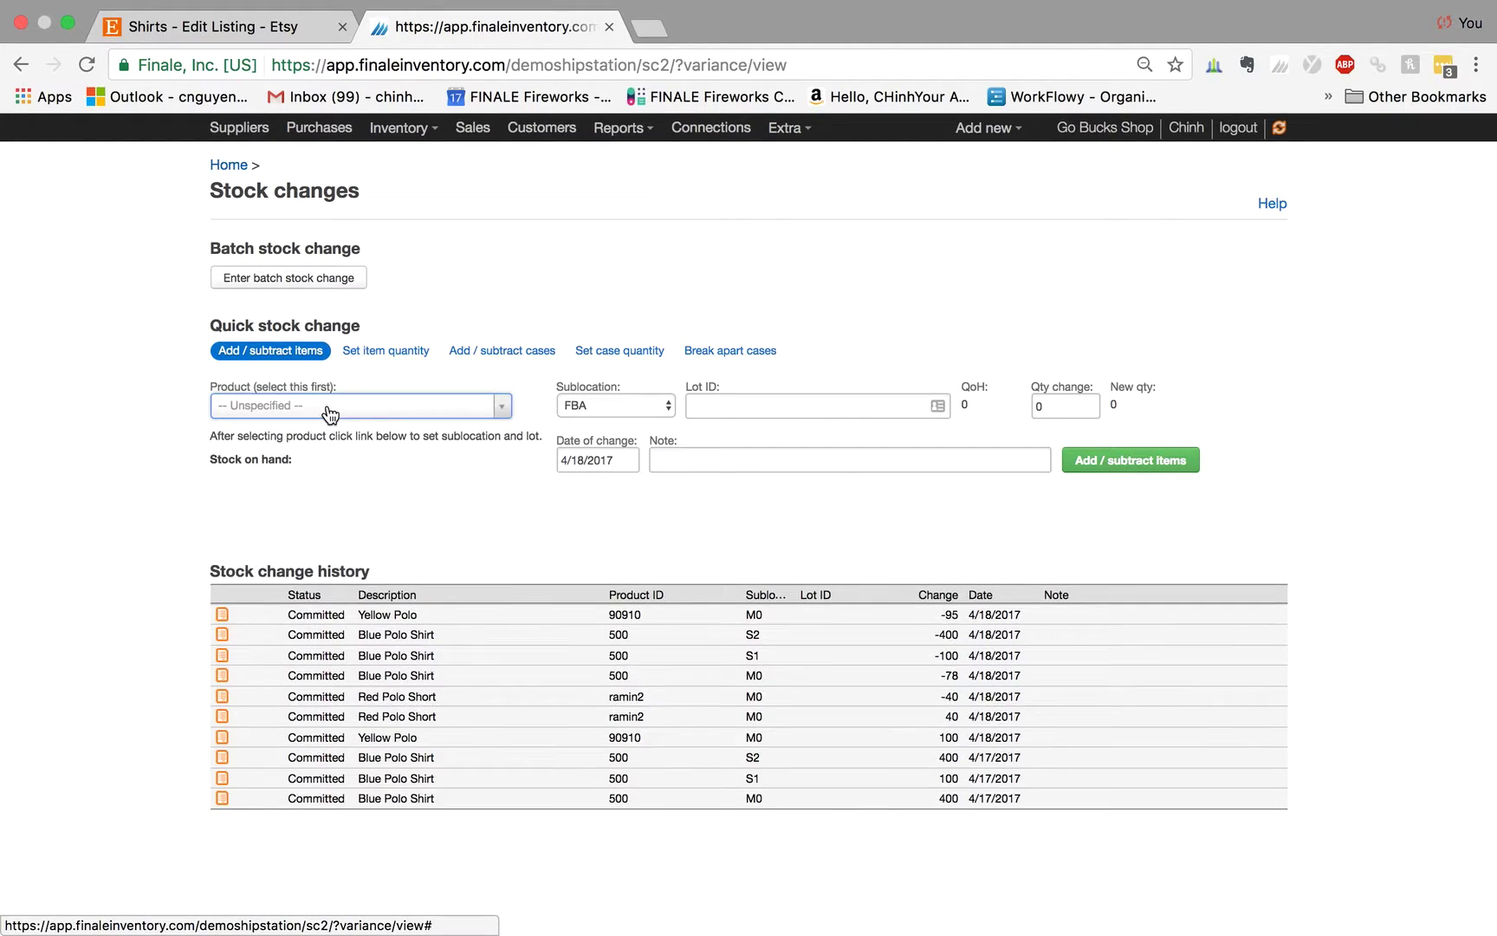
left_click(329, 407)
type("blue")
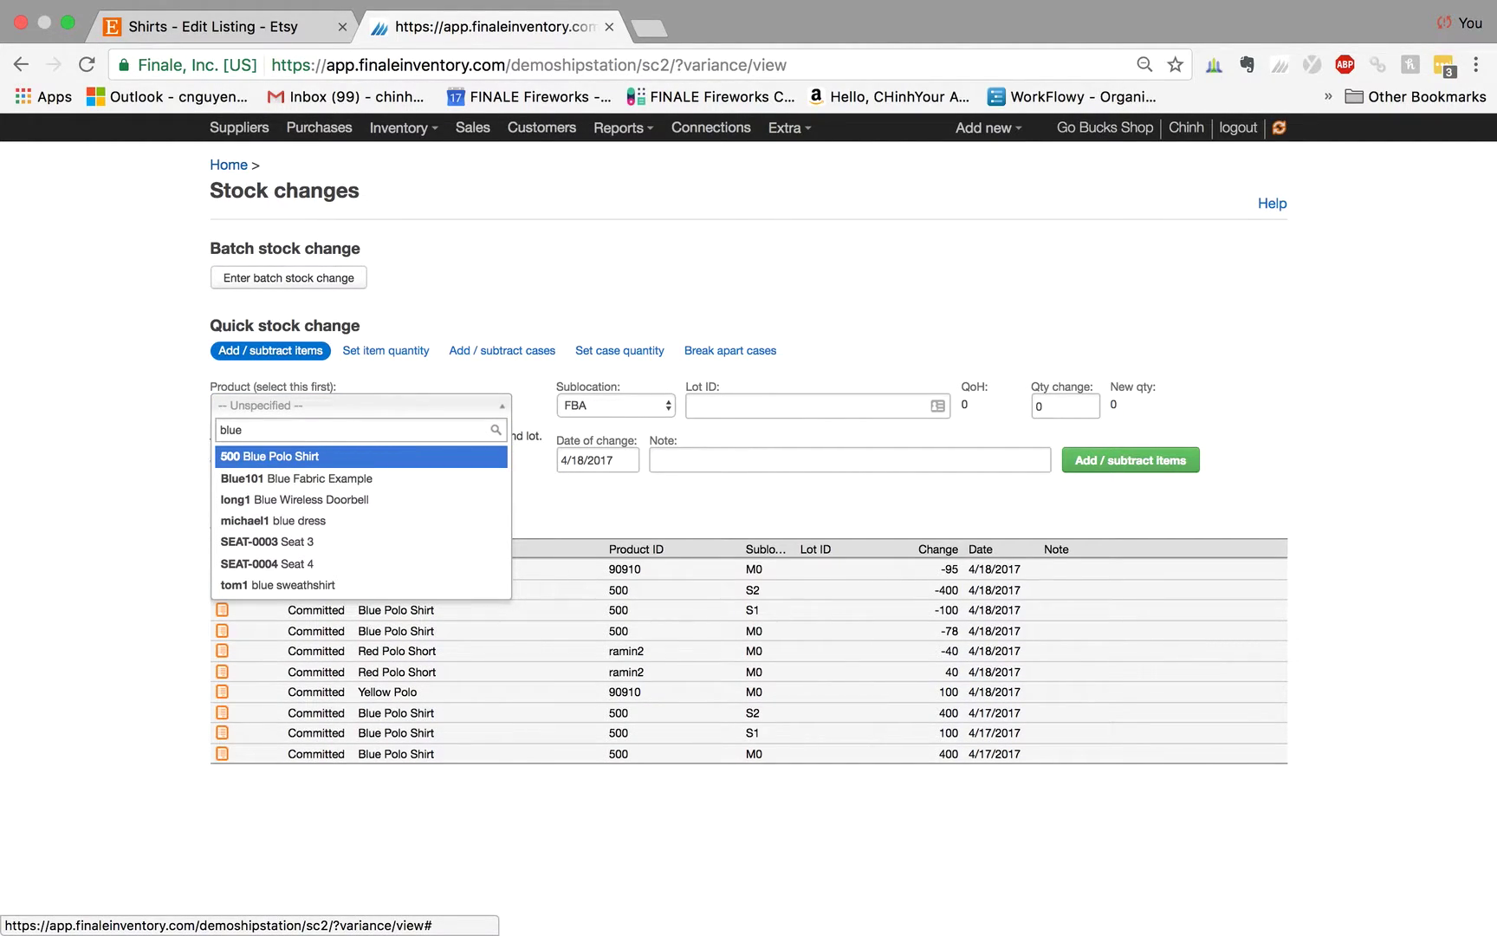
key("Return")
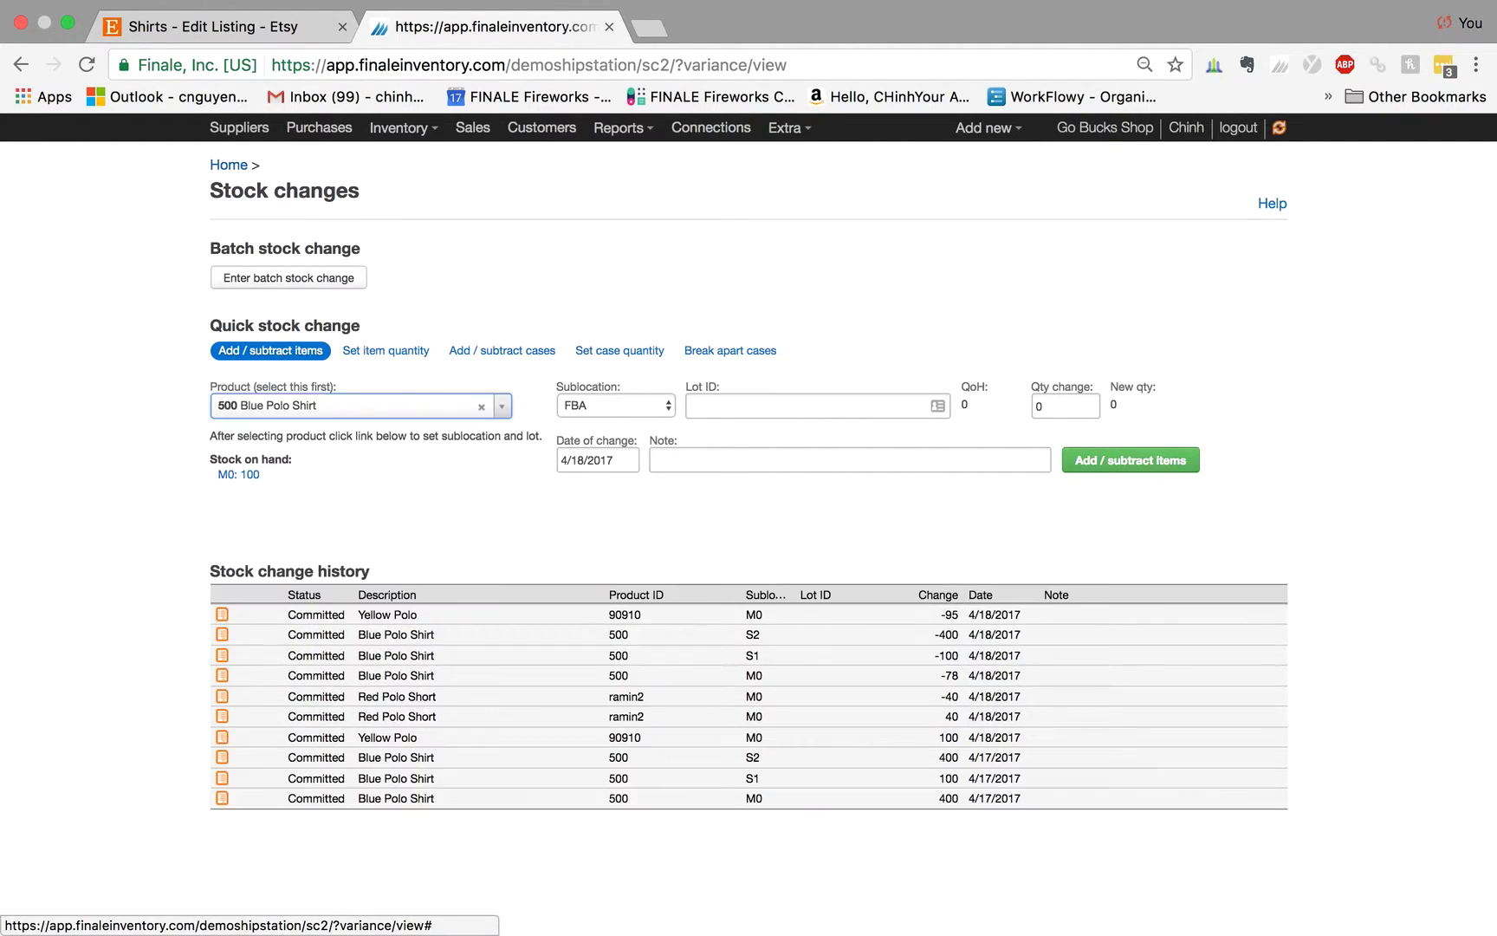
left_click(238, 474)
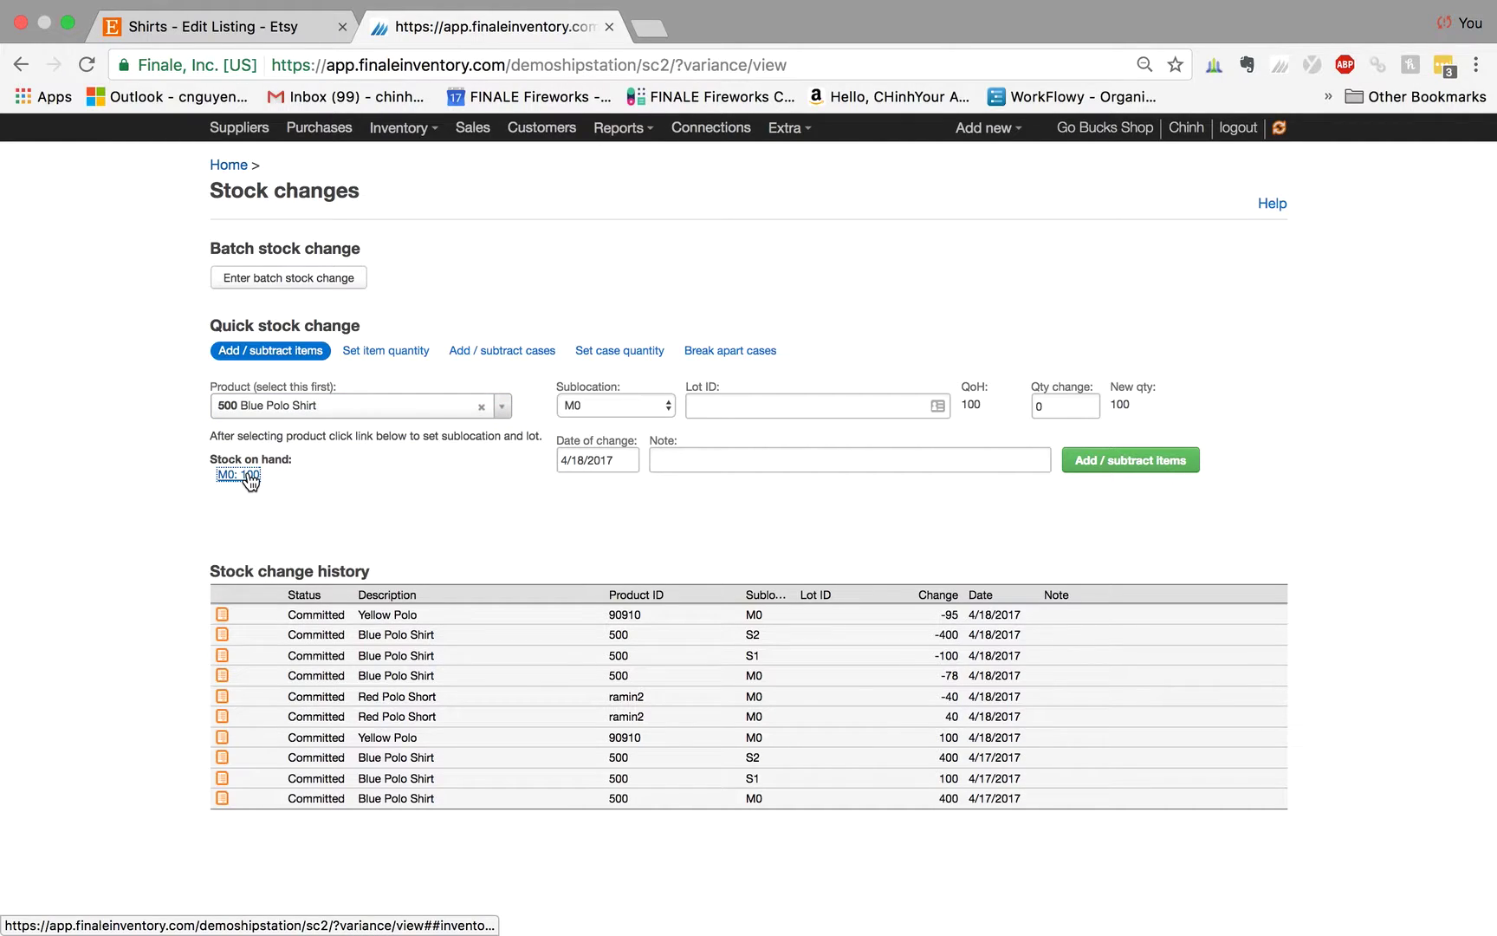
- Subtract 2 units so stock drops to 98, then view the polo stock list
left_click(1053, 407)
type("2")
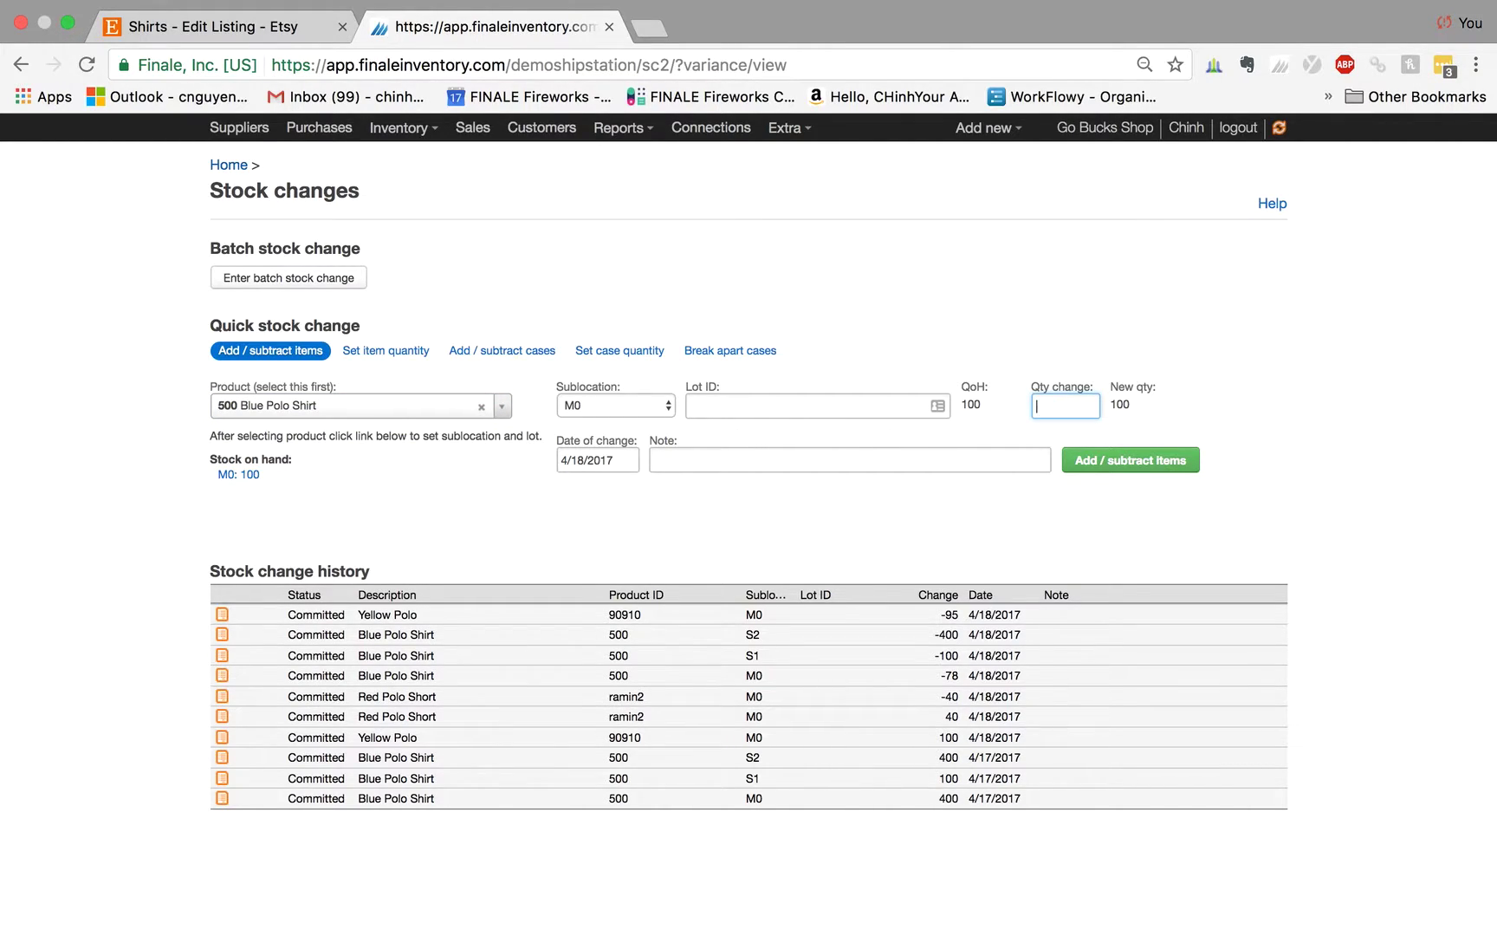
type("-2")
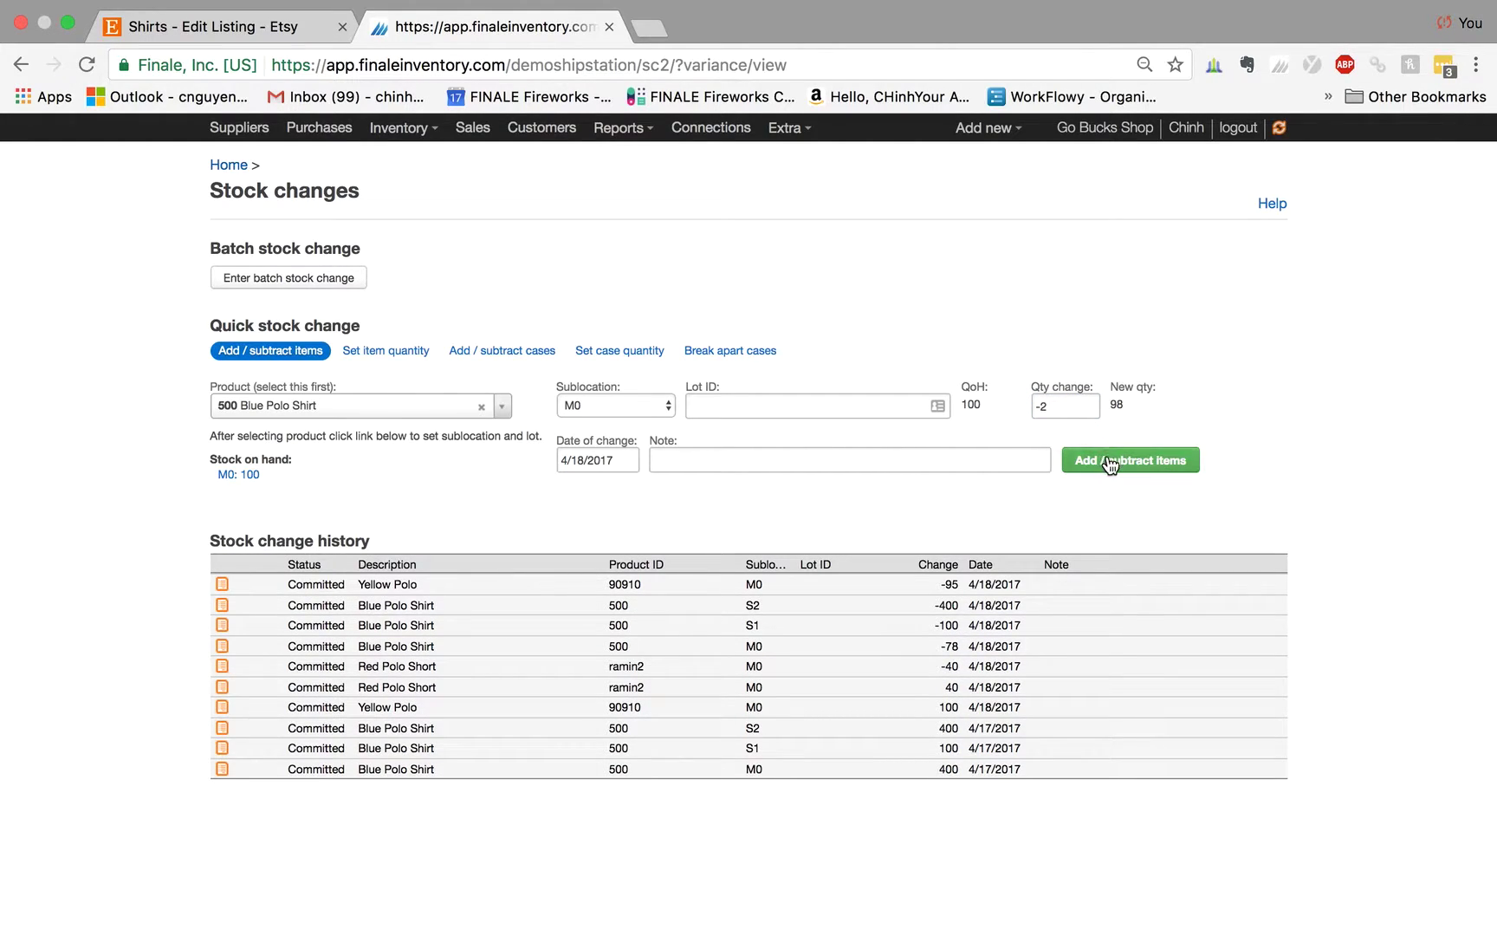
left_click(1105, 459)
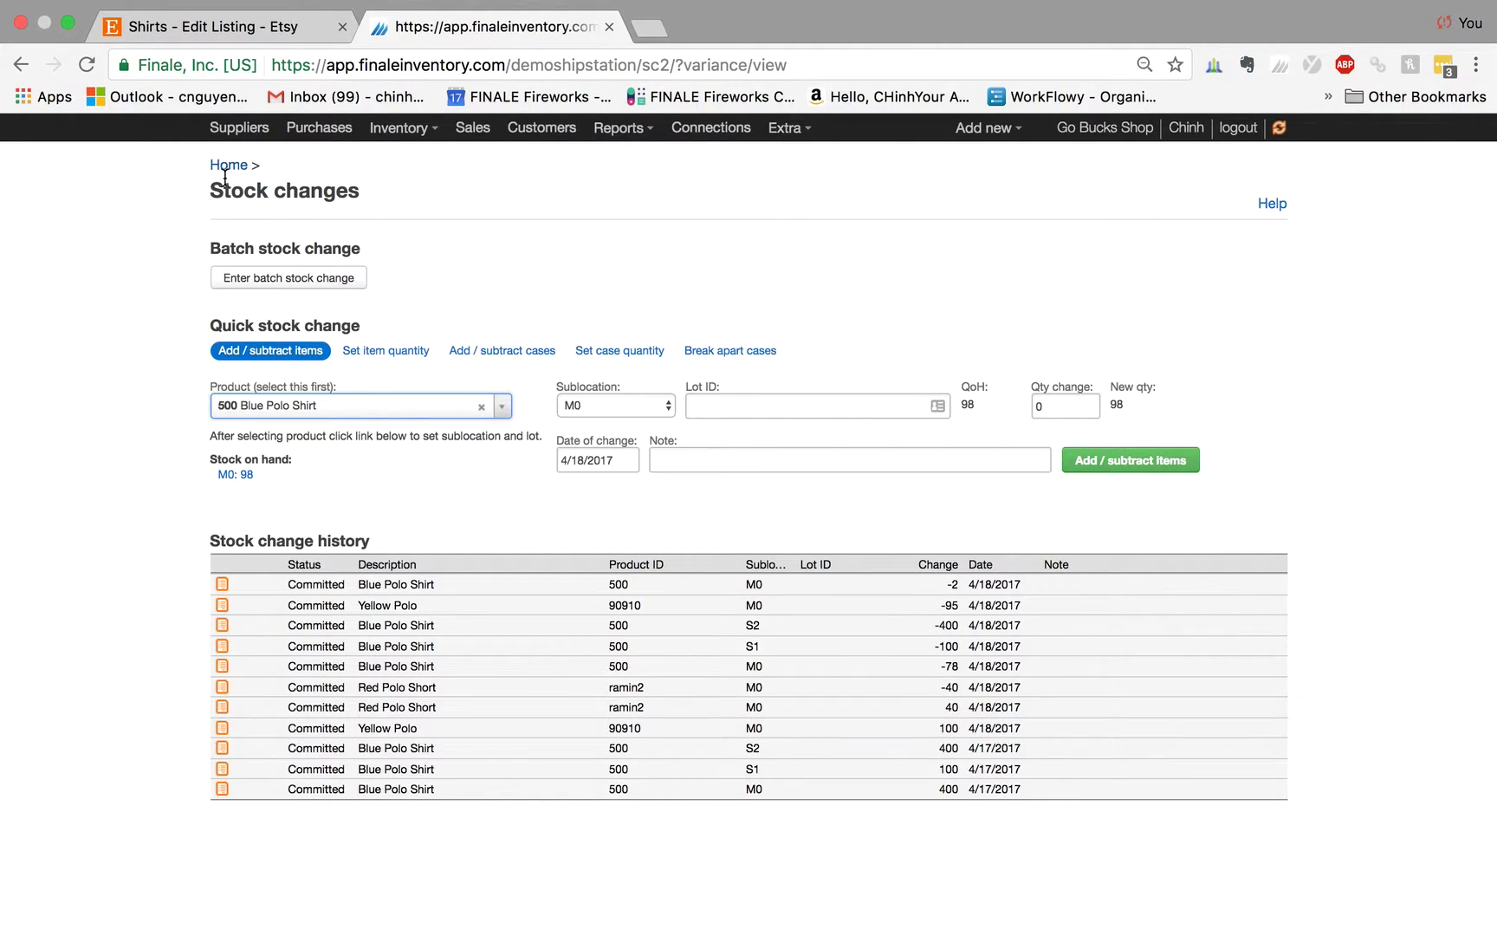
left_click(228, 165)
left_click(684, 289)
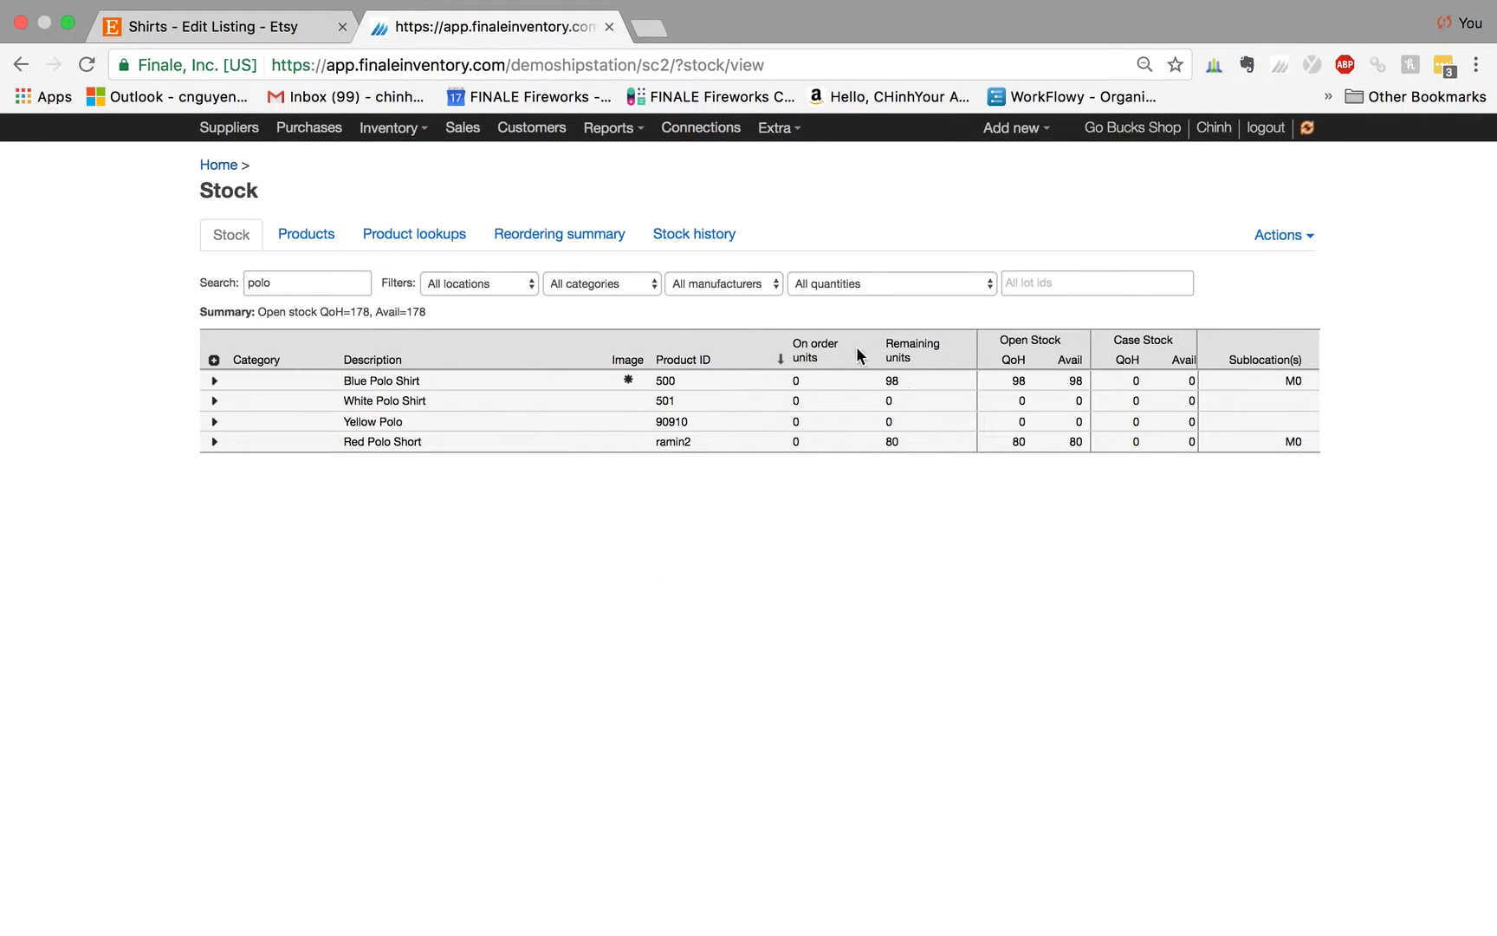
- Run the Etsy Sku stock push task now from Connections
left_click(696, 130)
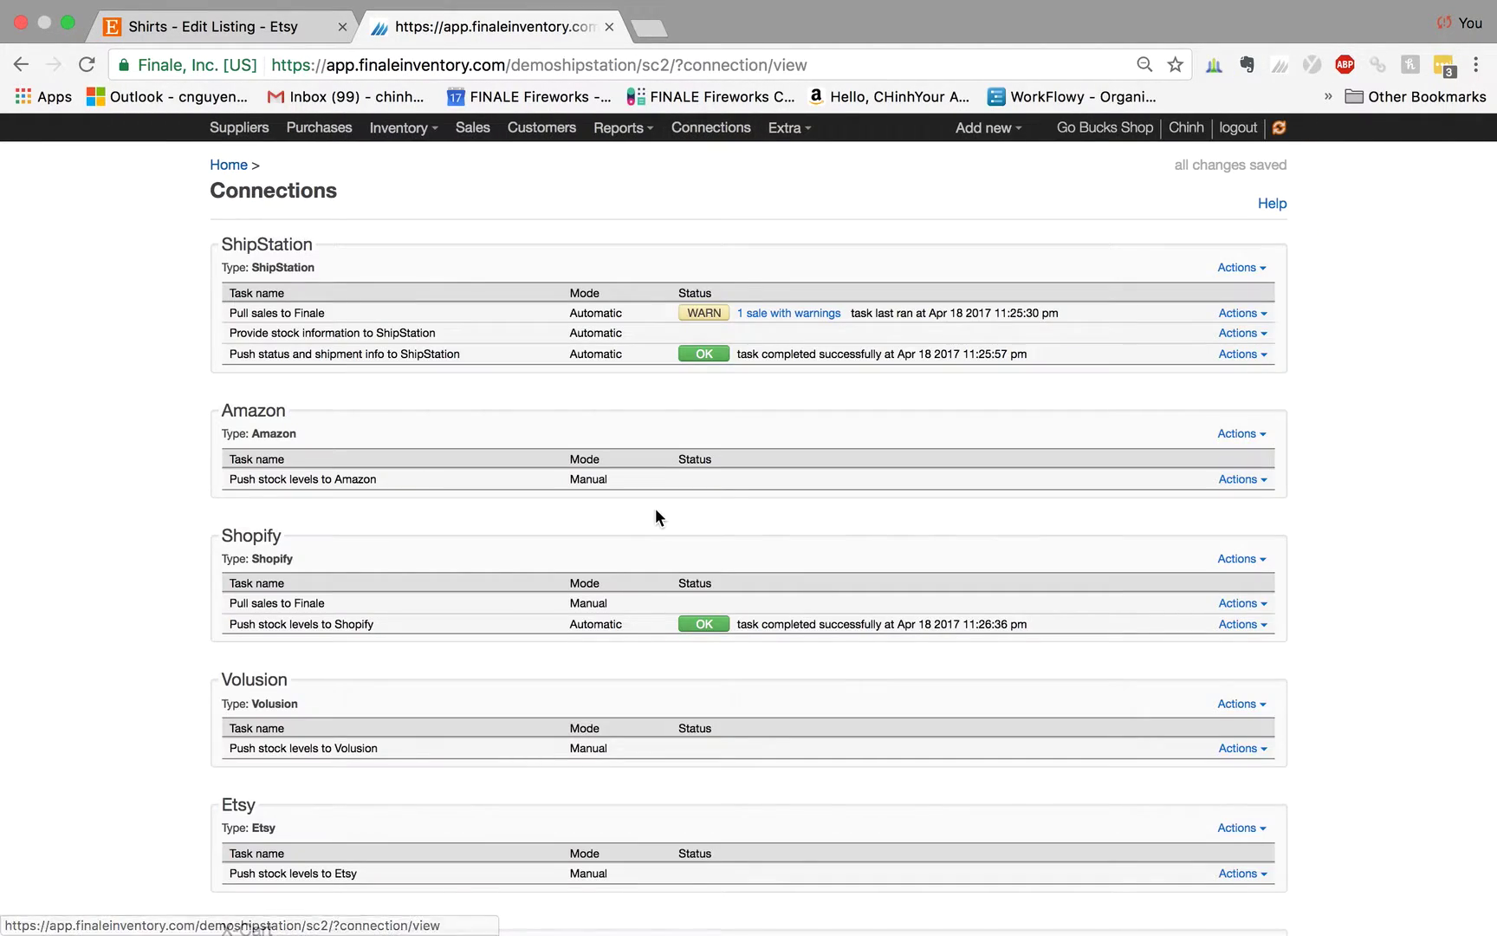
scroll(746, 606, "down", 20)
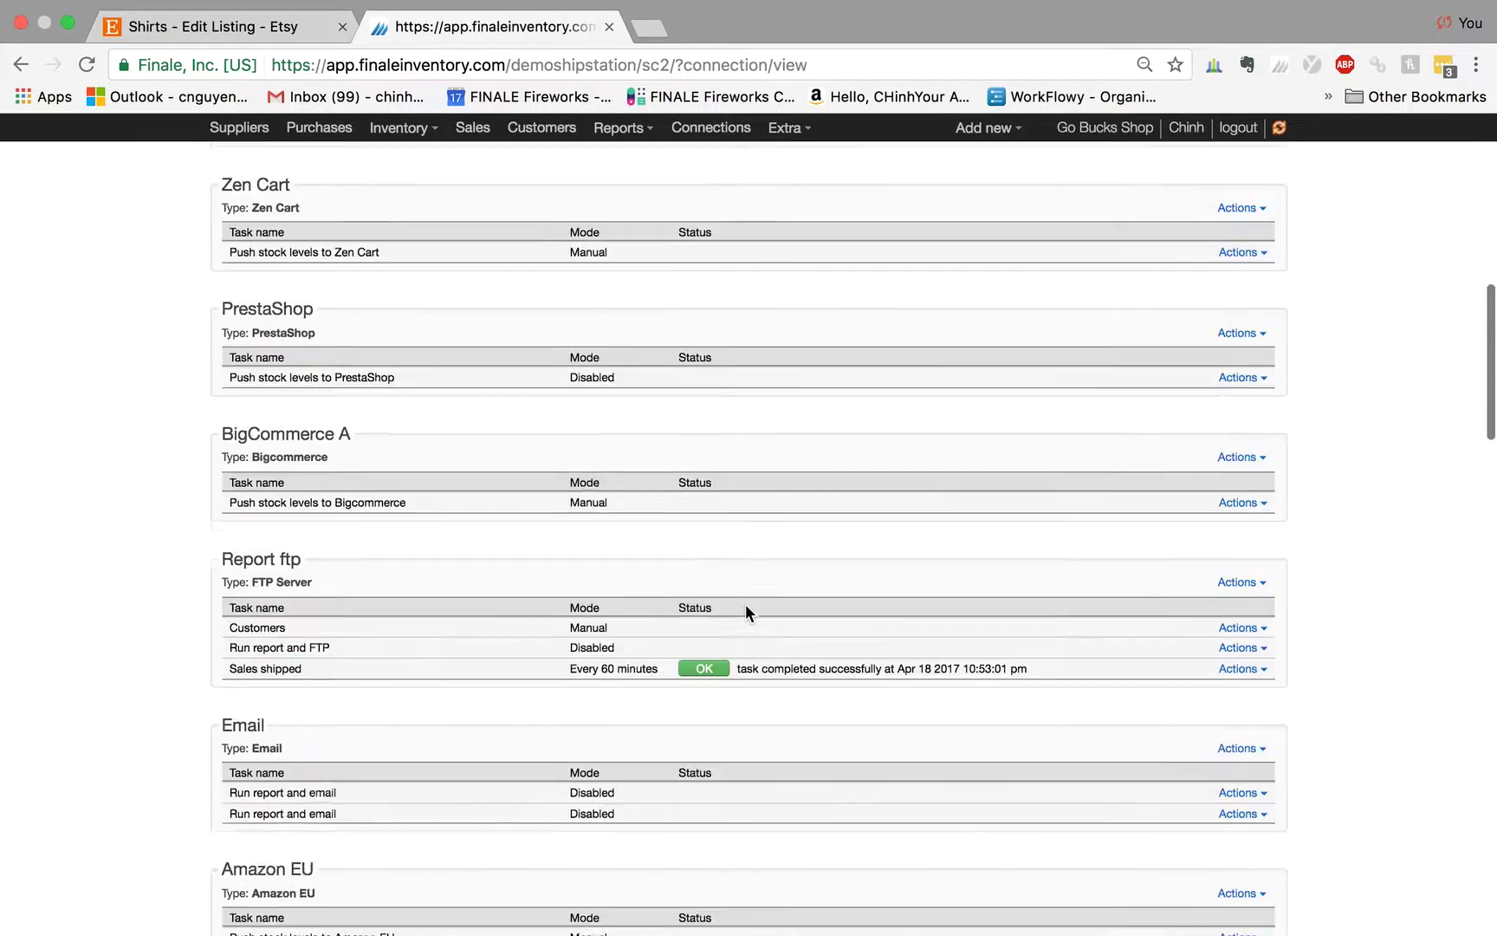
scroll(745, 612, "down", 10)
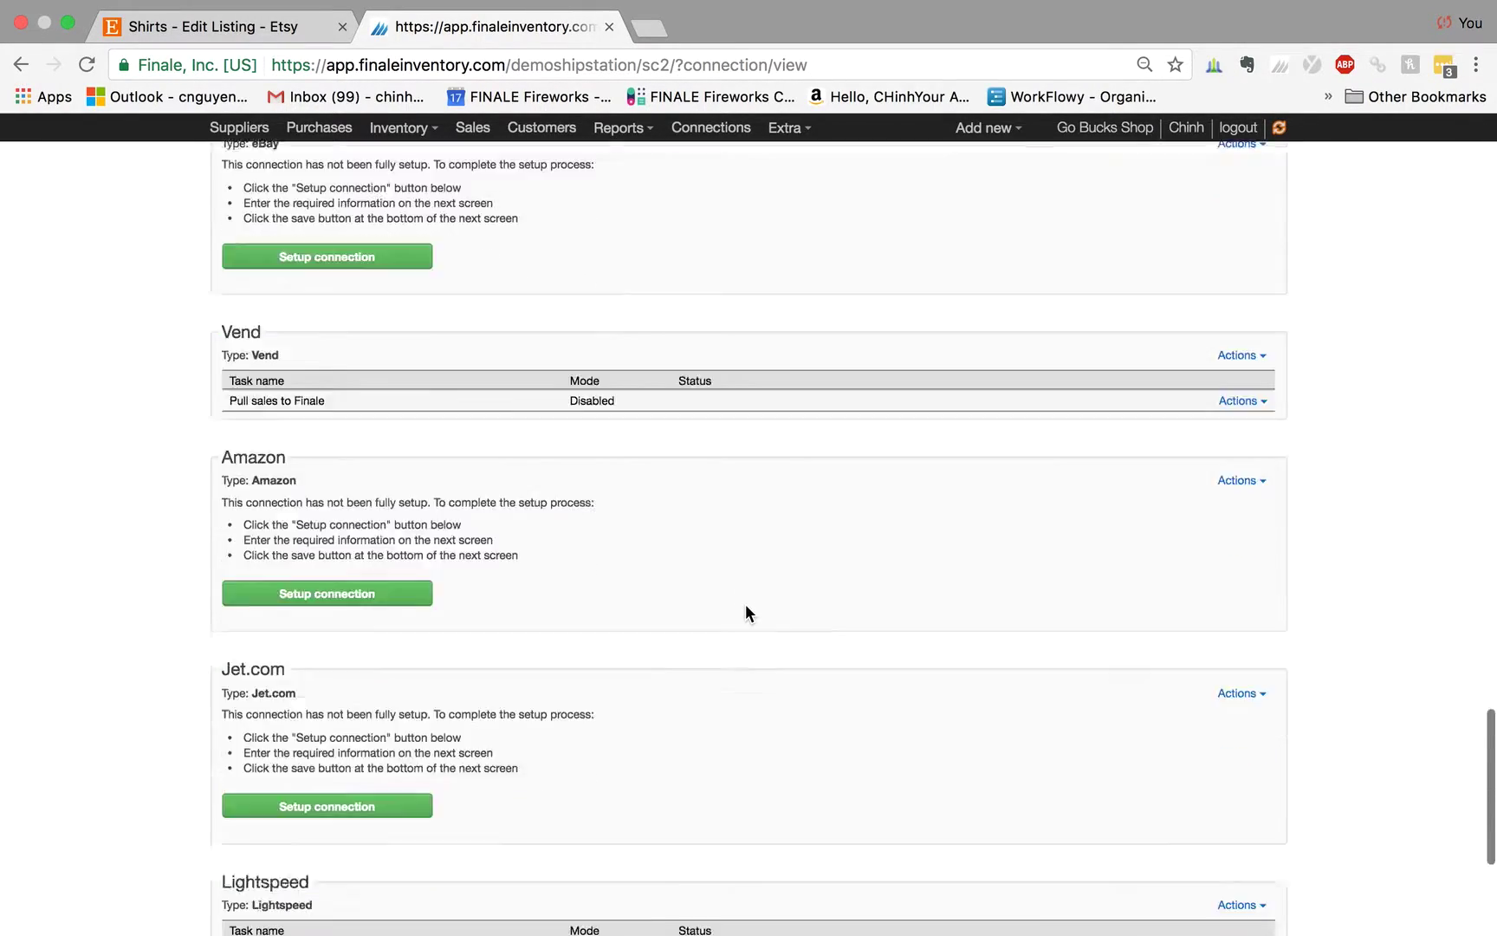
left_click(1239, 724)
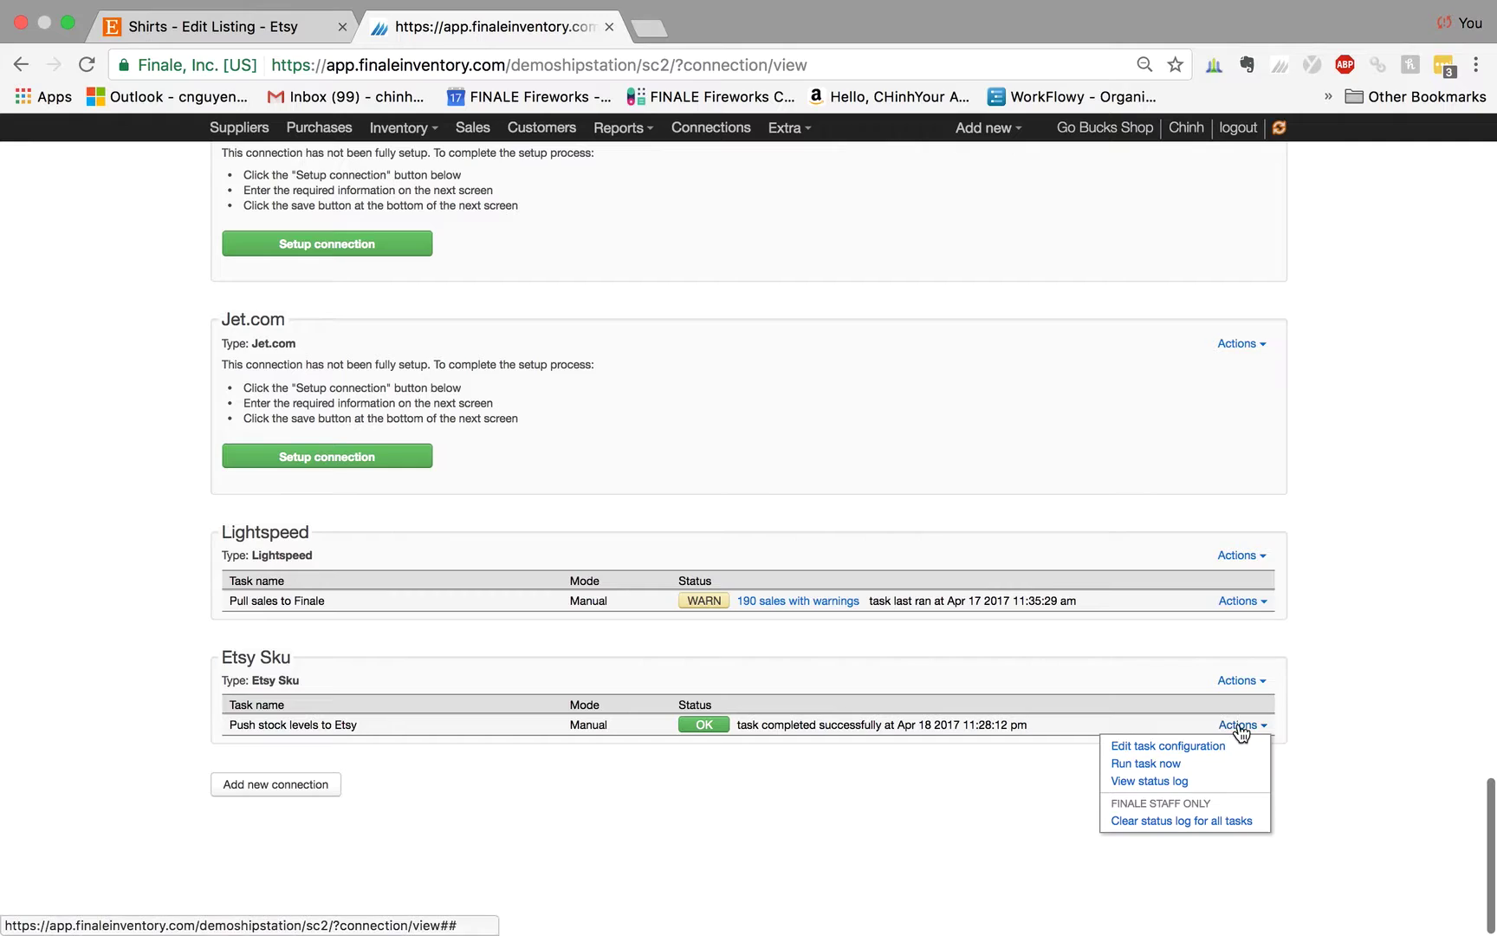
left_click(1181, 766)
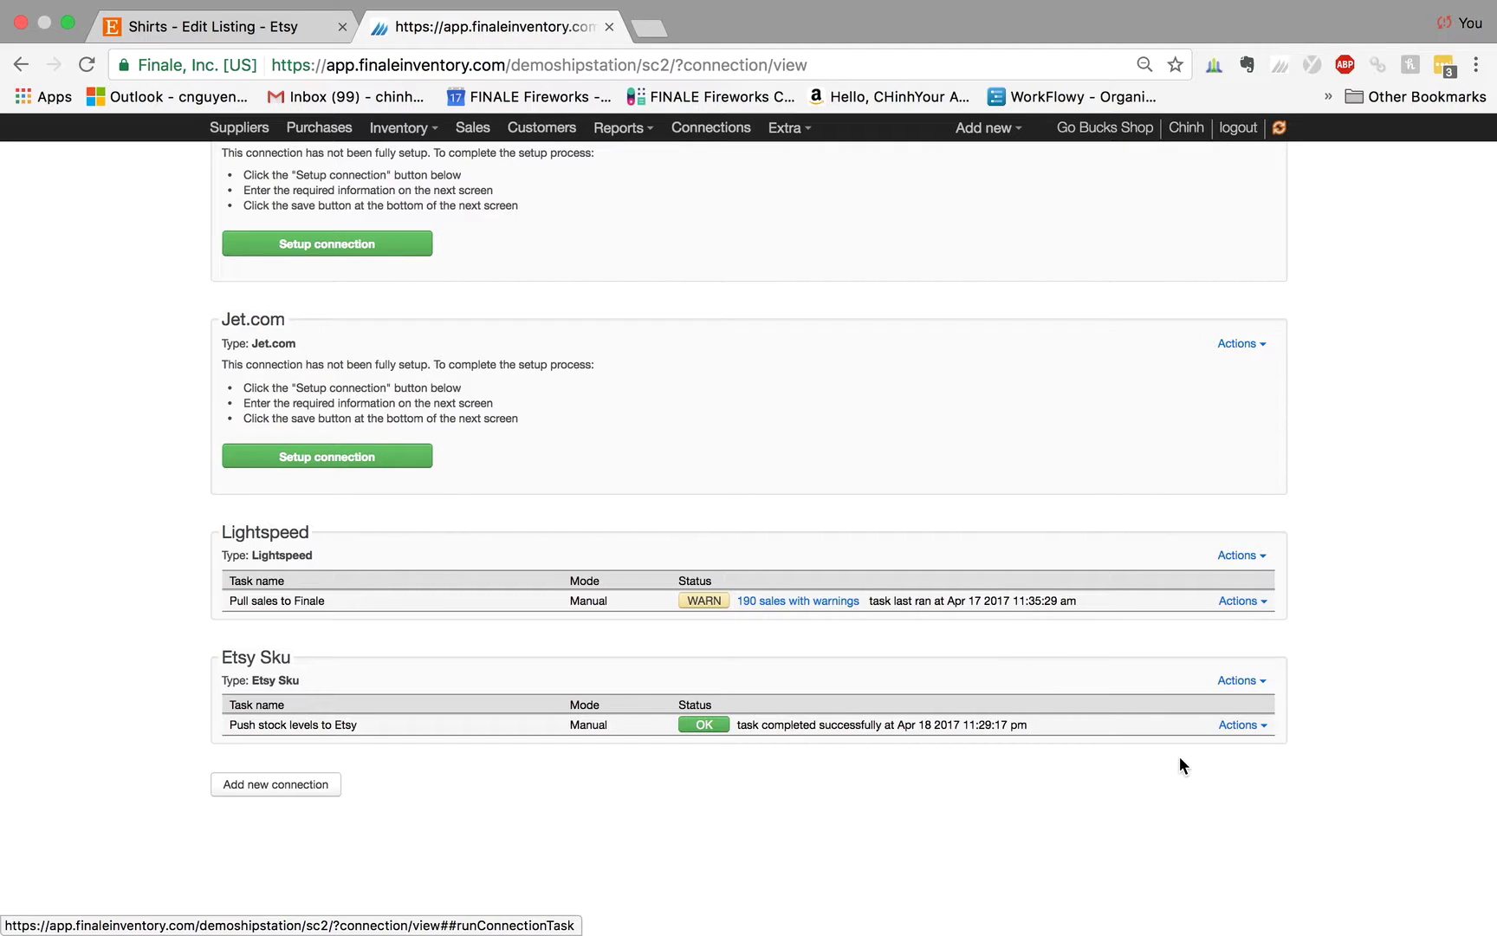
- Check the Etsy Sku status log for polo-blue updated to 98, then return to the Shirts listing
left_click(1235, 726)
left_click(1177, 782)
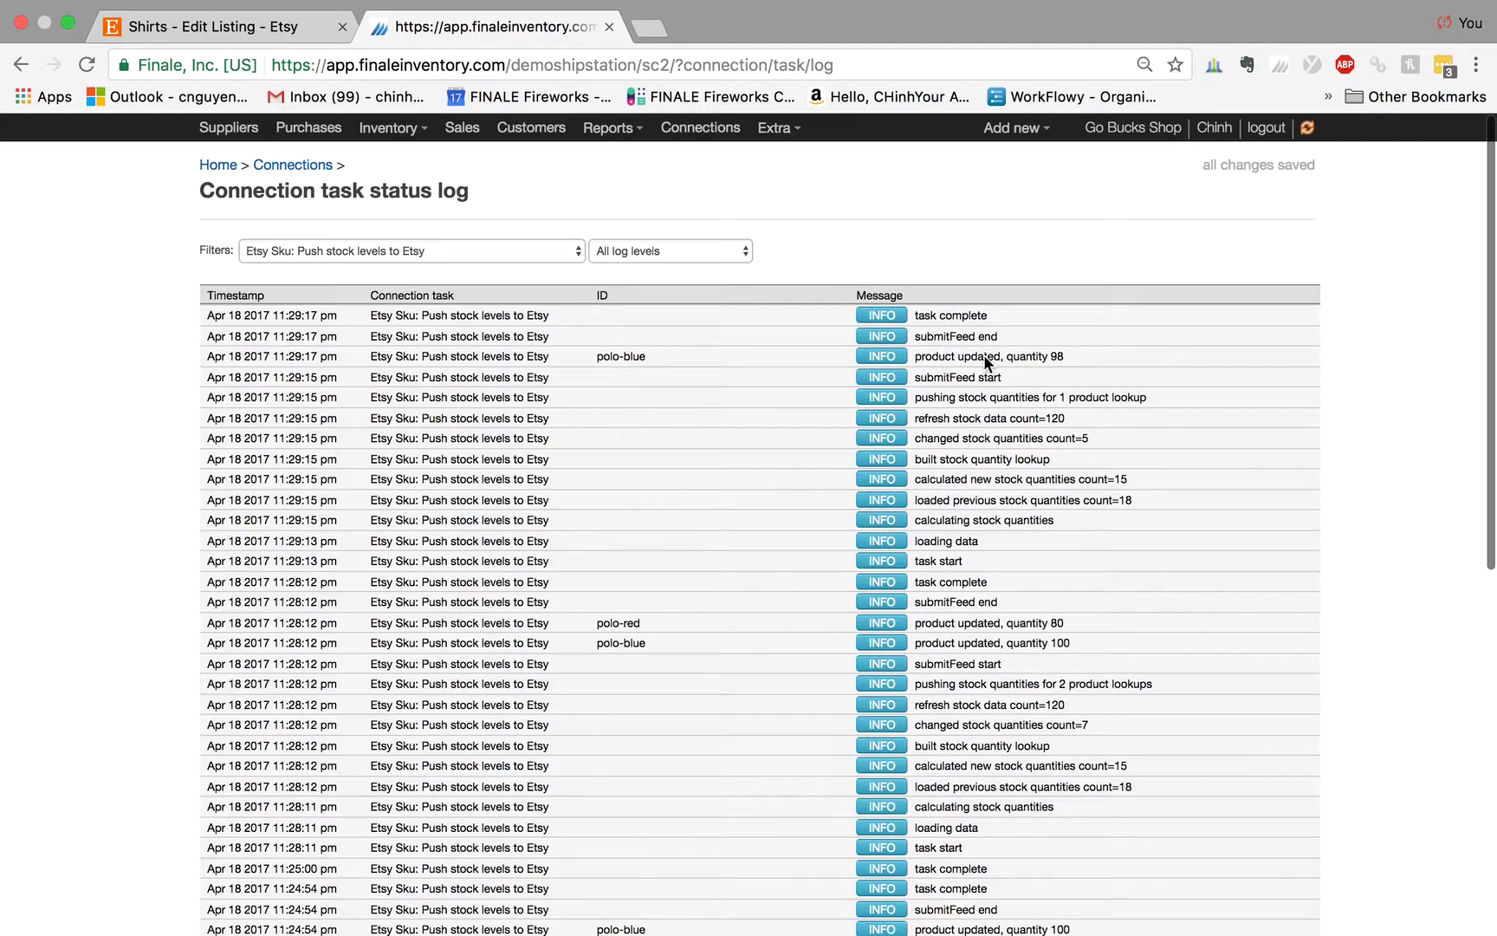
left_click(233, 24)
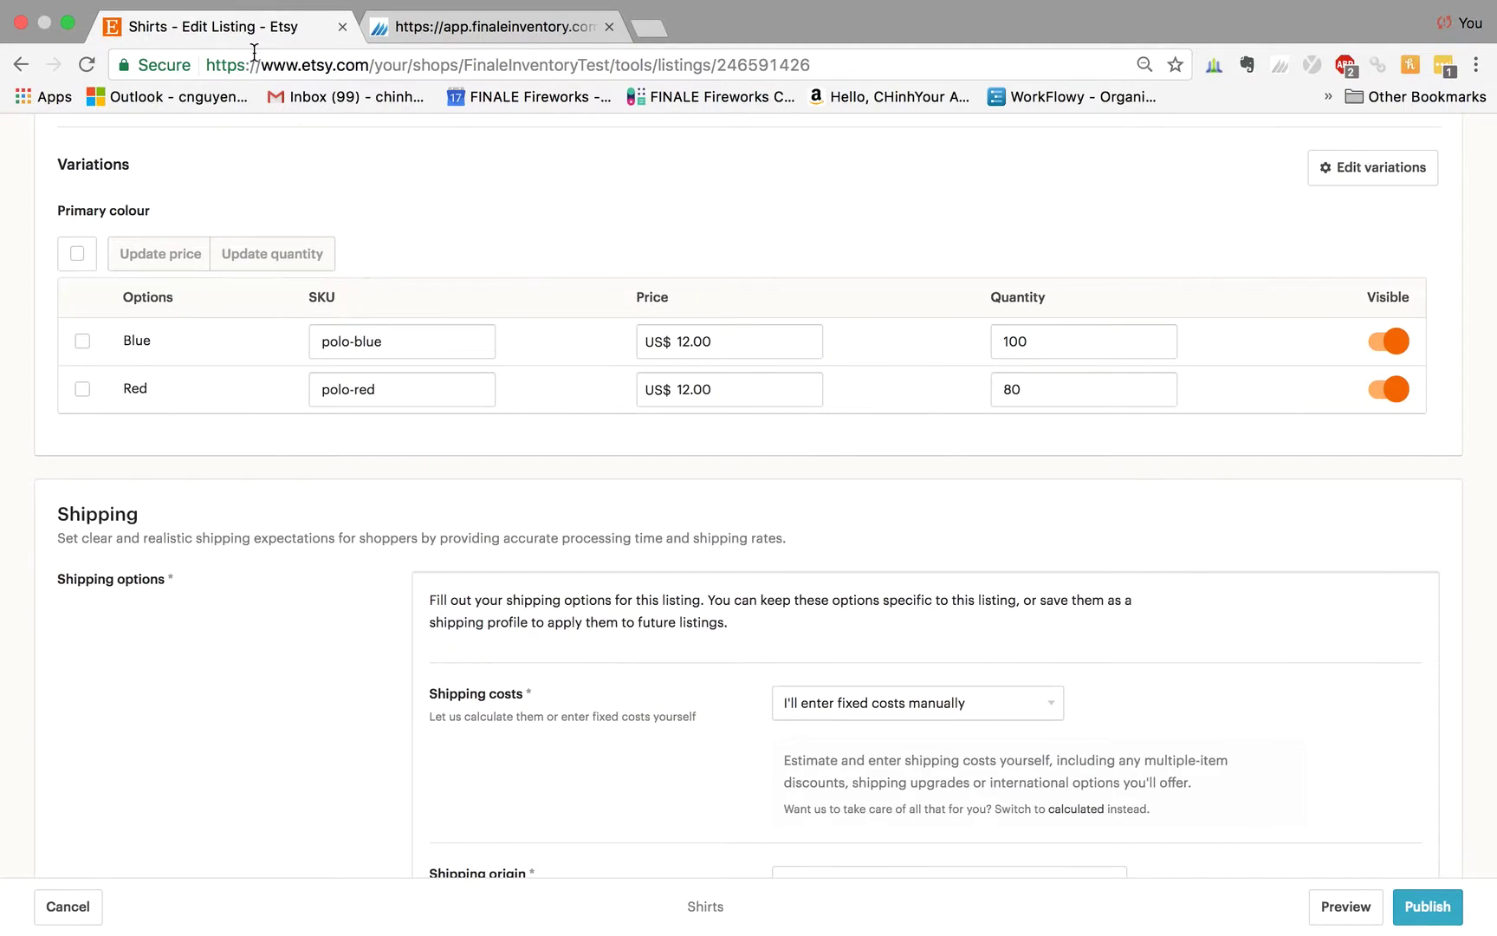
- Reload the Etsy Shirts listing and verify Blue shows quantity 98 while Red stays at 80
left_click(86, 64)
left_click(913, 317)
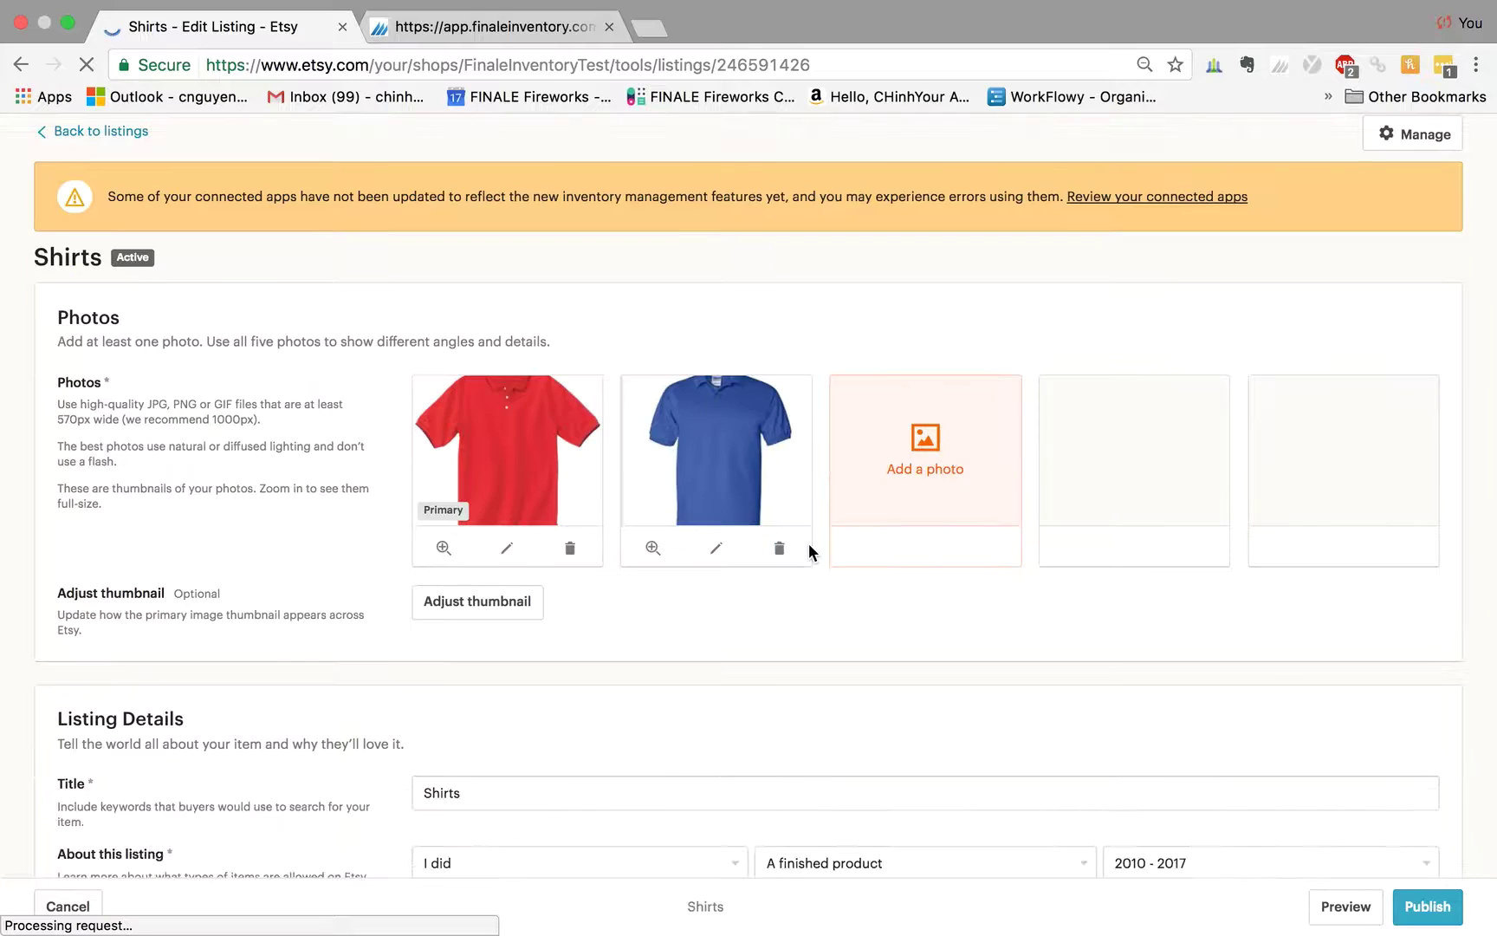
scroll(808, 544, "down", 20)
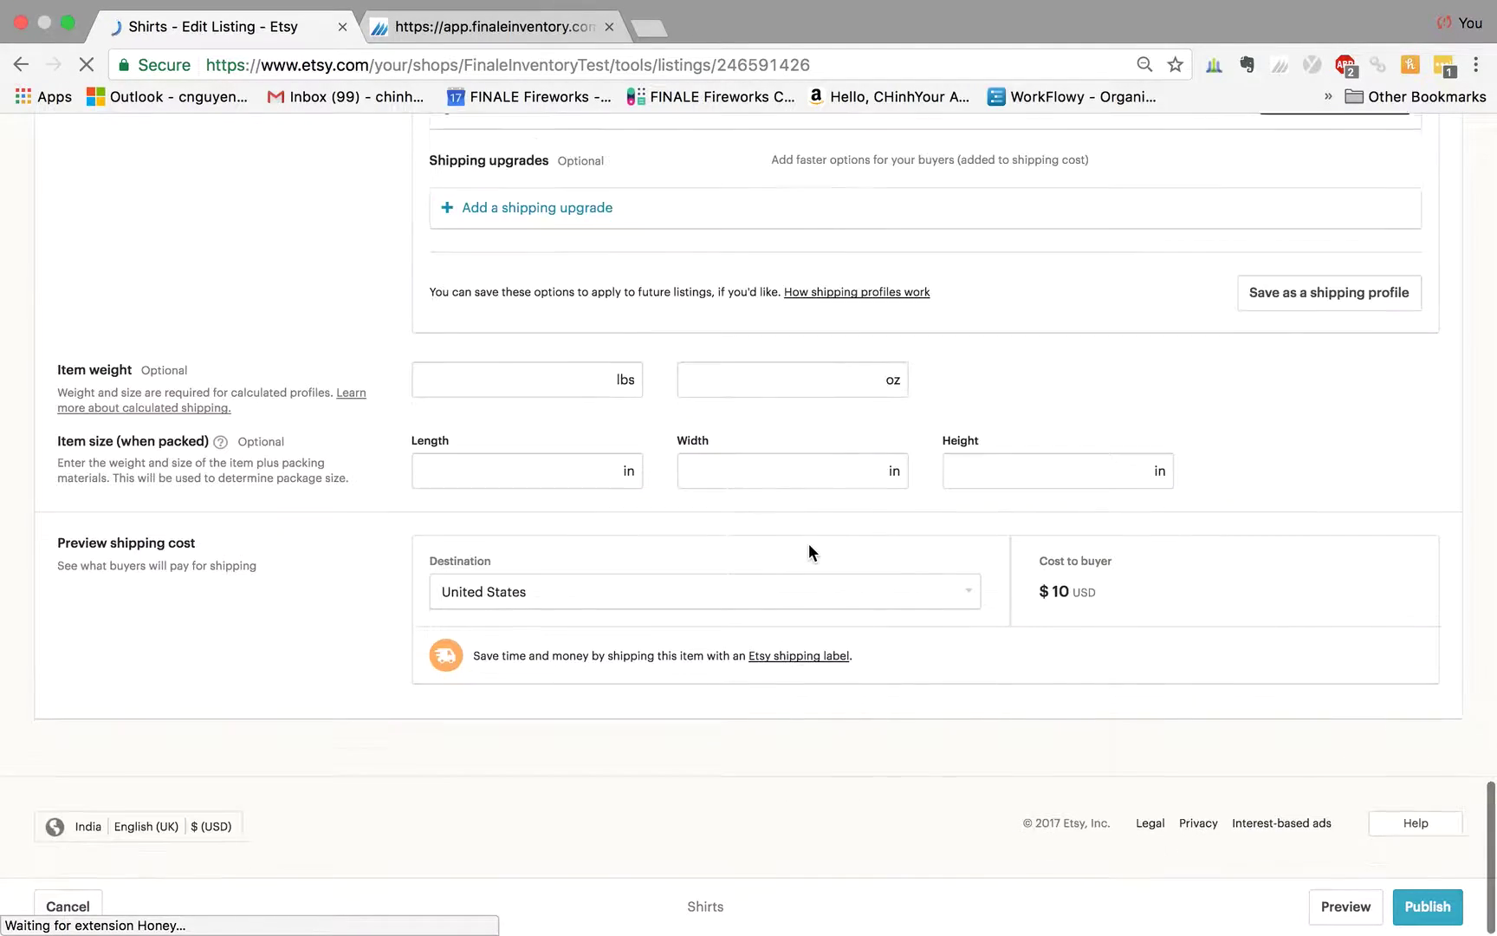
scroll(808, 542, "up", 7)
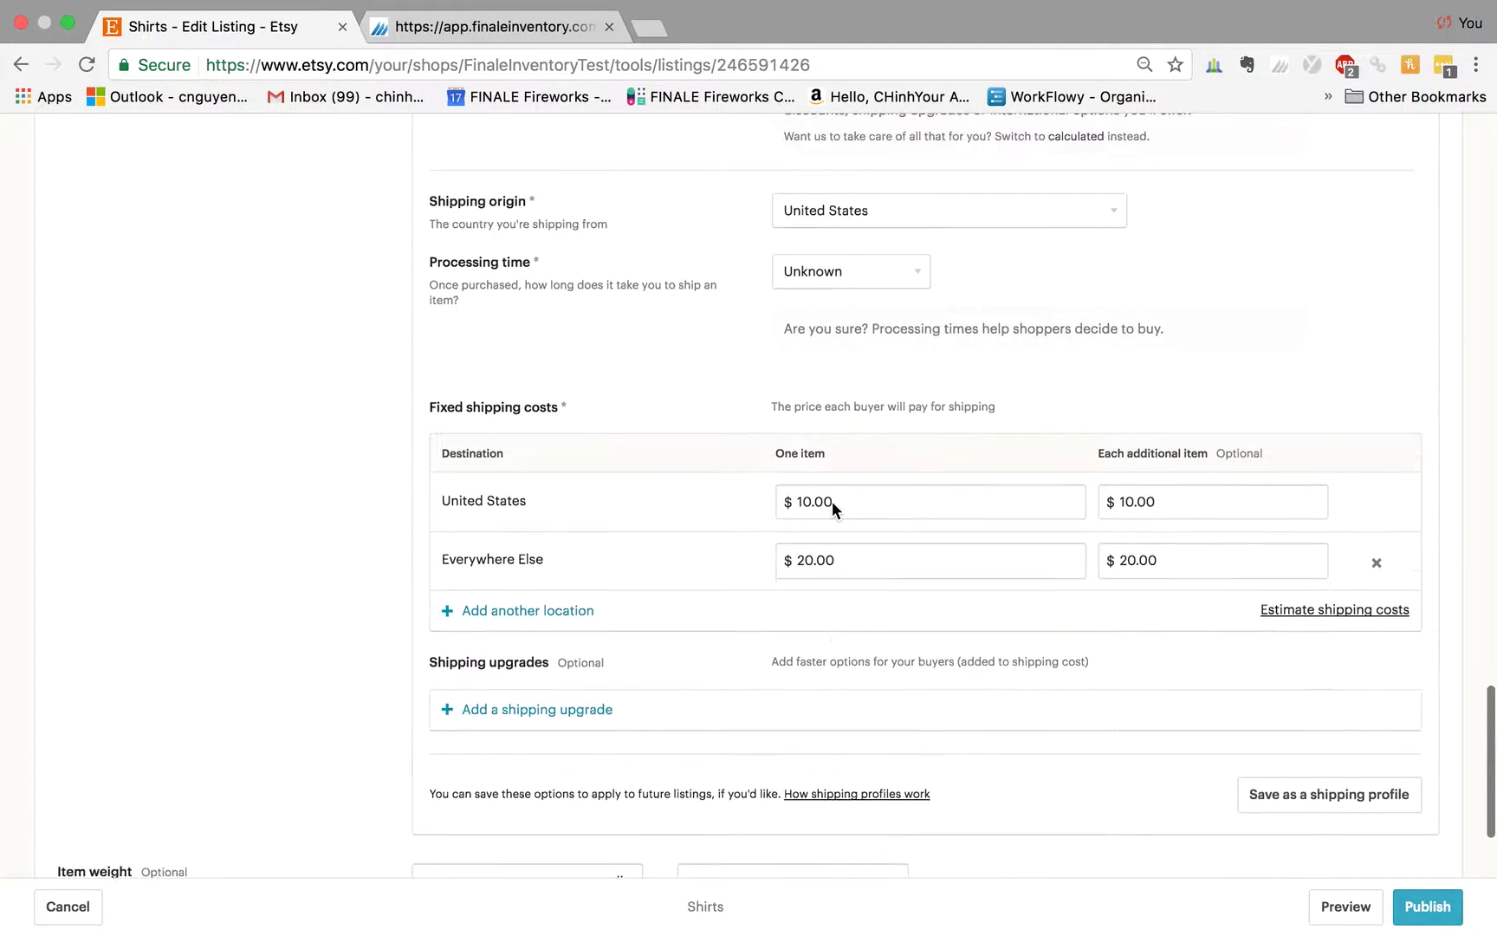
scroll(831, 500, "up", 6)
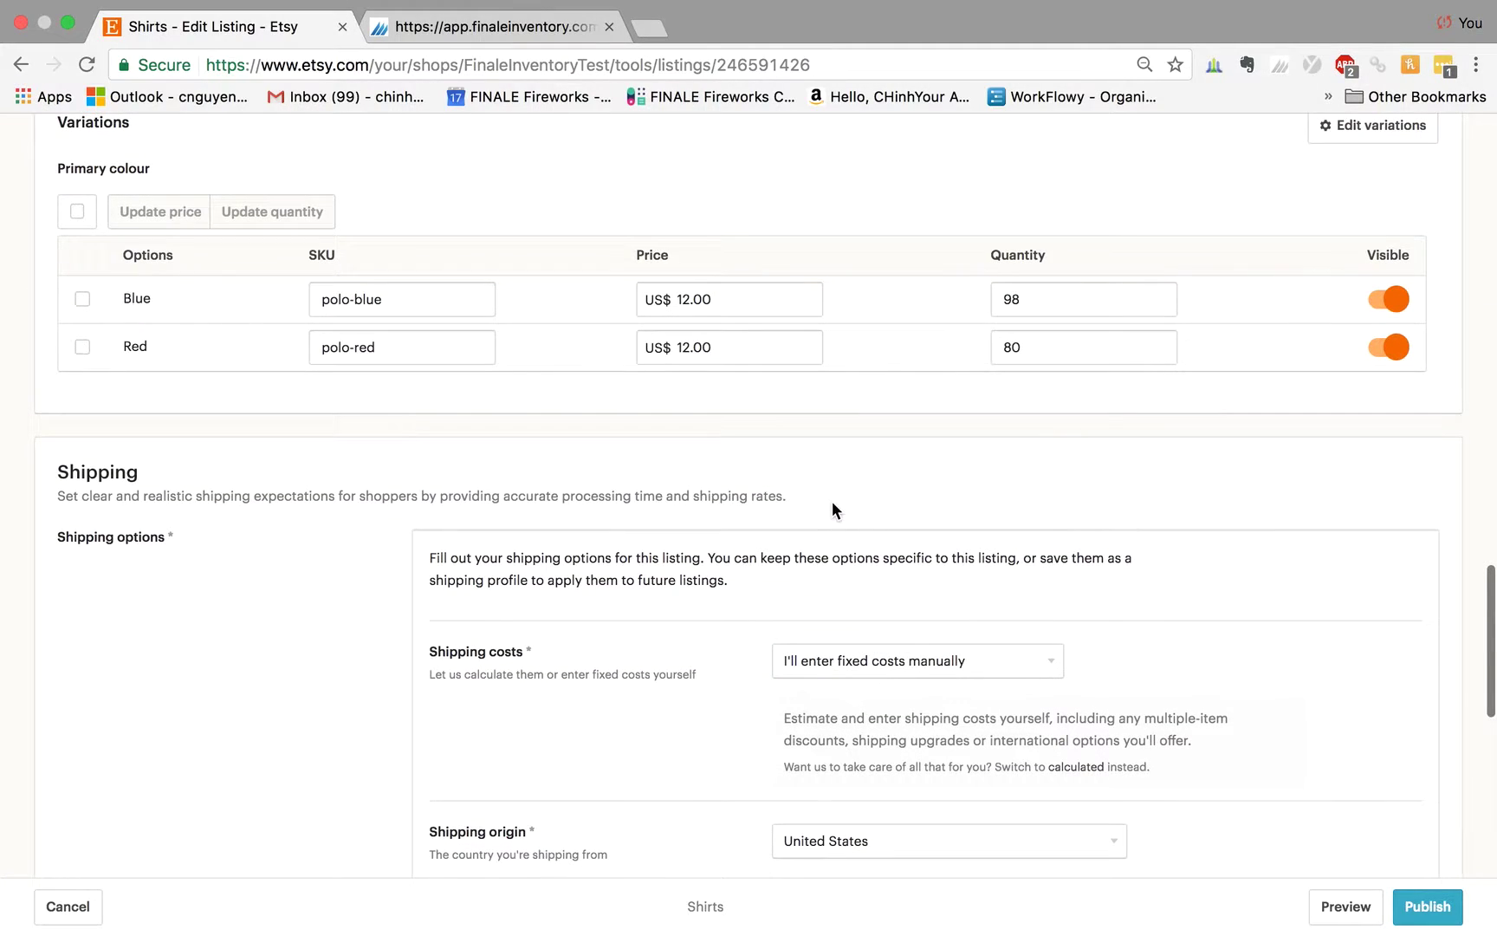
left_click(1032, 303)
scroll(866, 367, "up", 2)
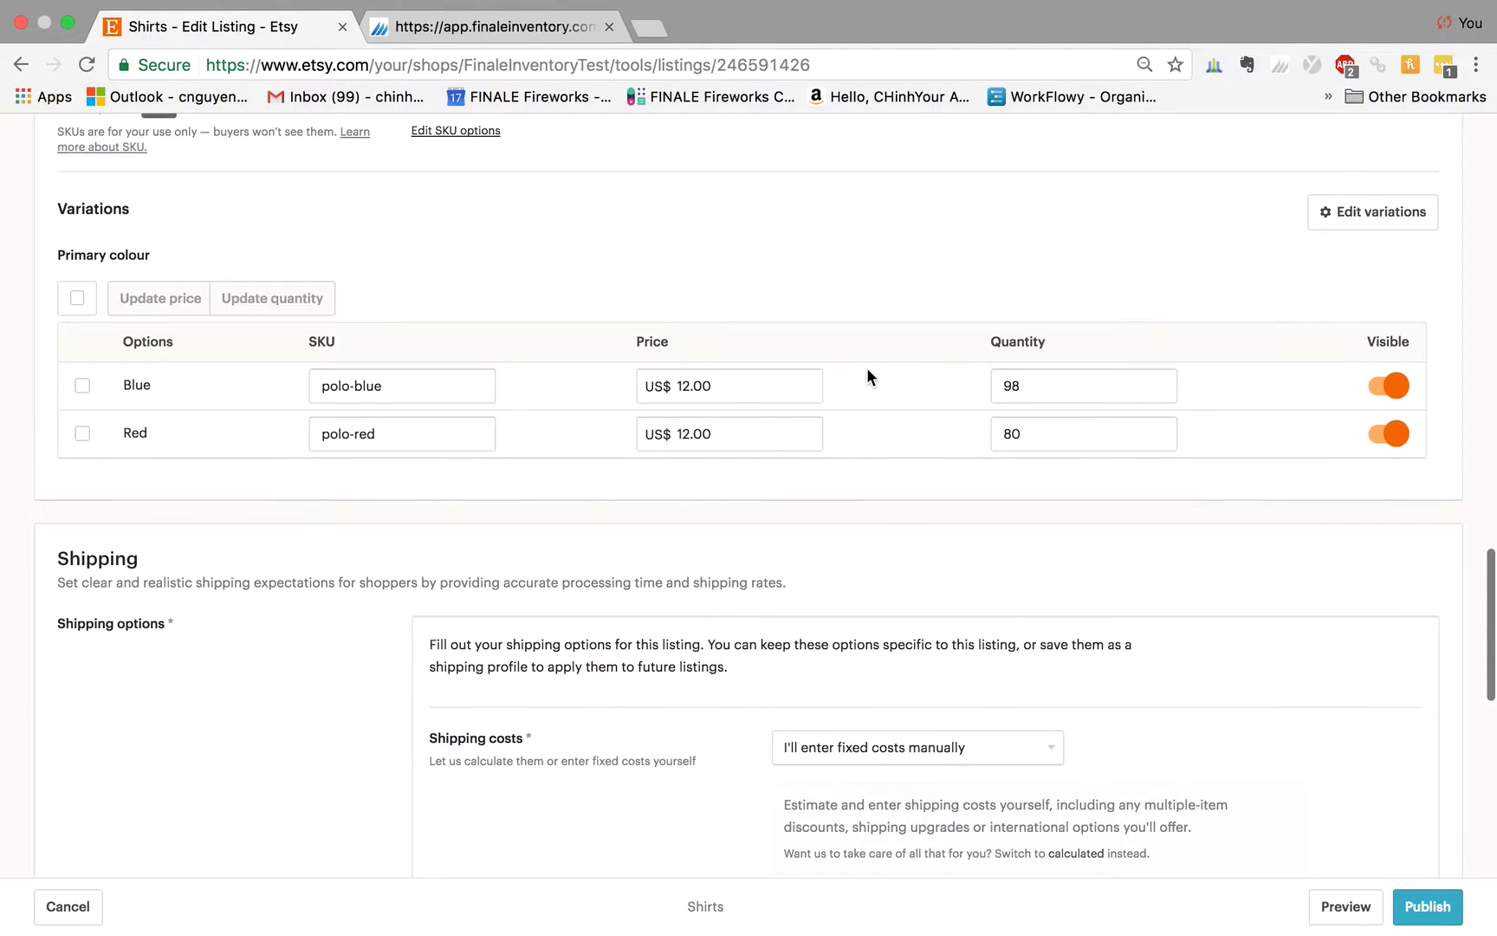